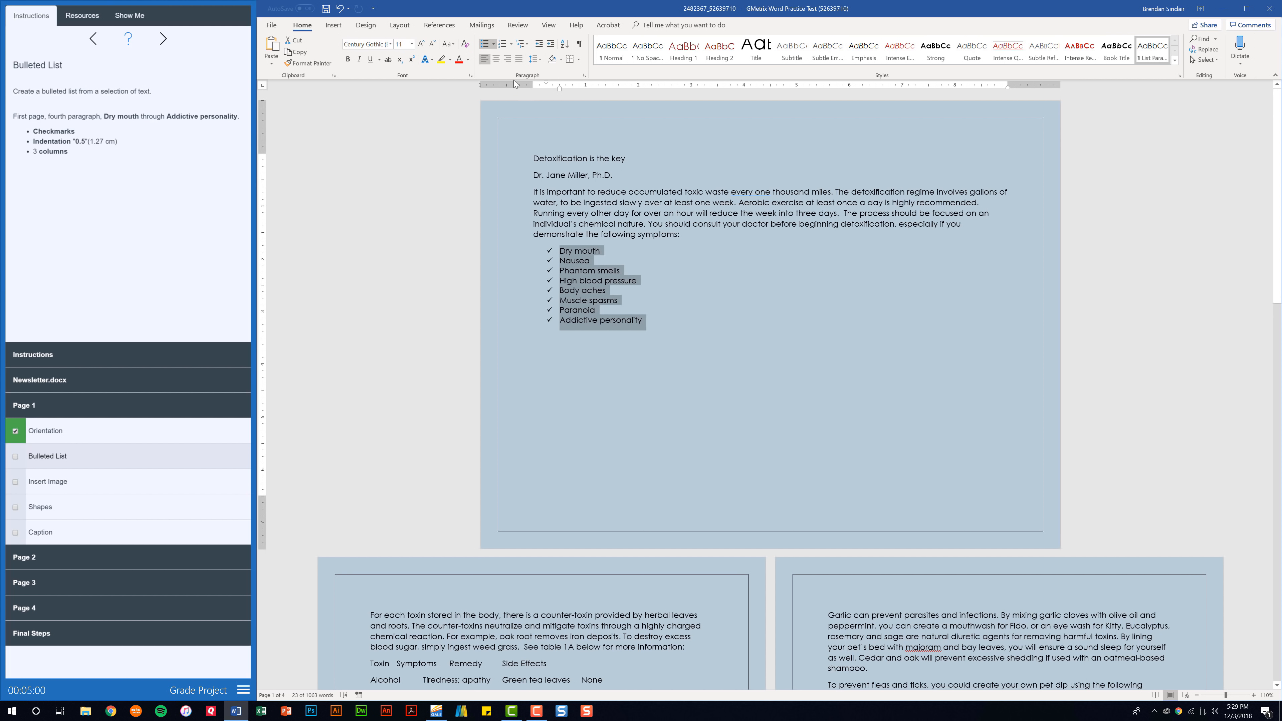
# Give the checkmark symptom list a 0.5" left indent
pyautogui.click(585, 75)
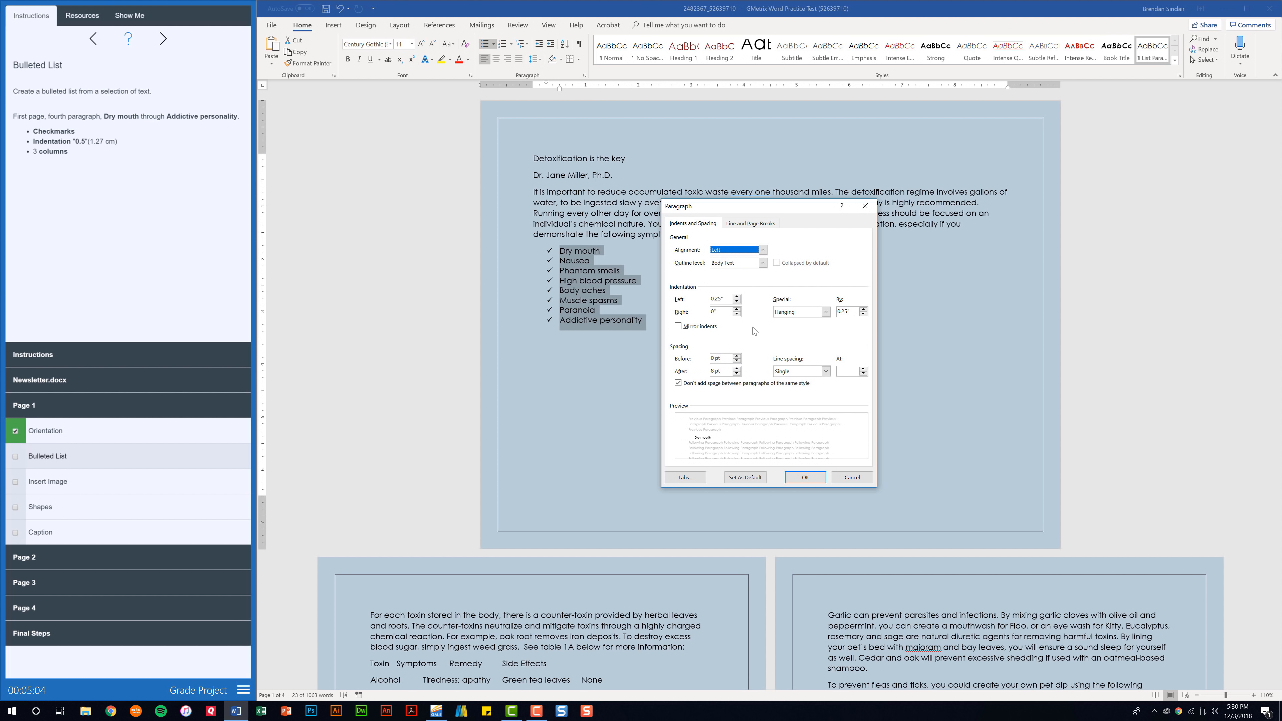
pyautogui.click(737, 296)
pyautogui.click(737, 297)
pyautogui.click(808, 479)
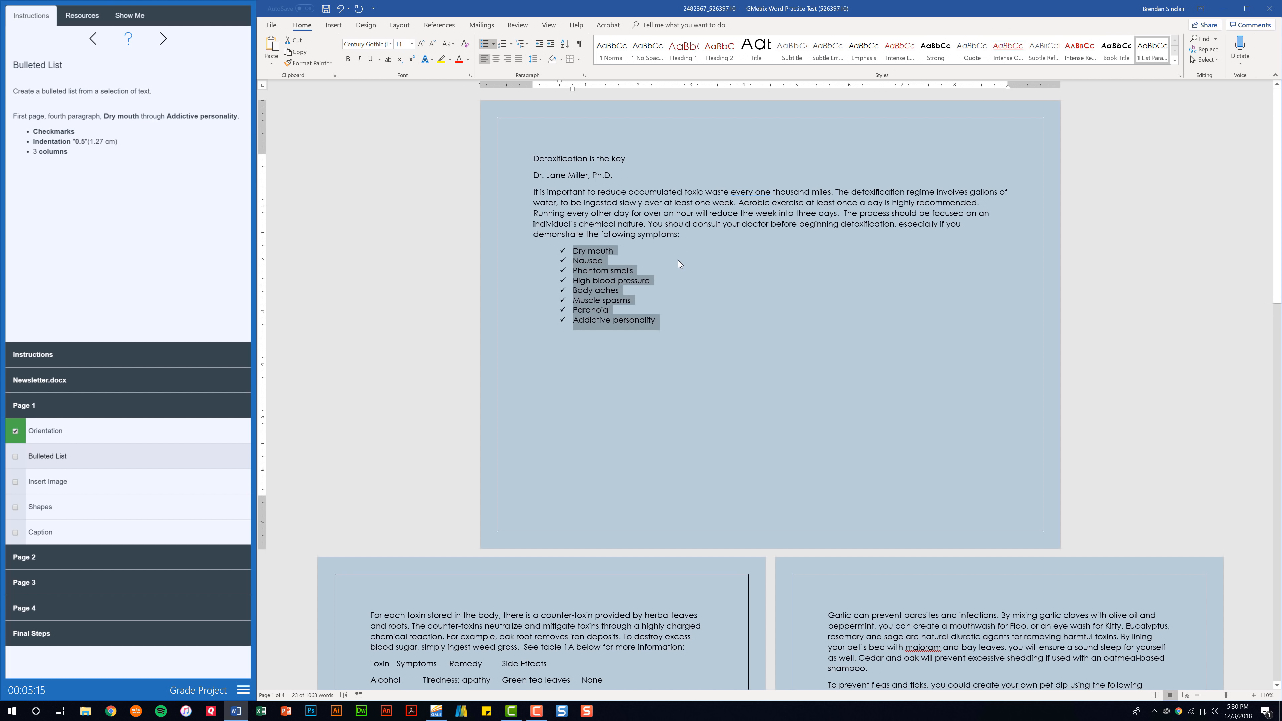
# Split the checkmark list into three columns and check off the Bulleted List task
pyautogui.click(406, 26)
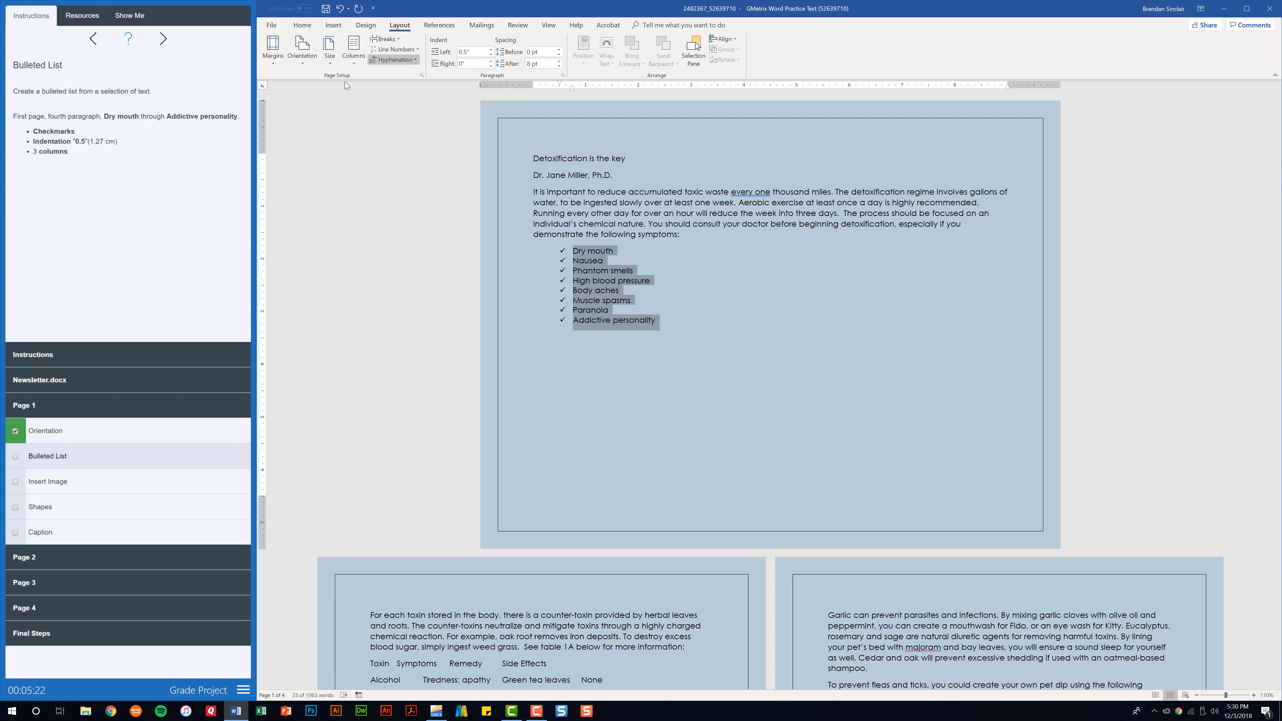
pyautogui.click(355, 64)
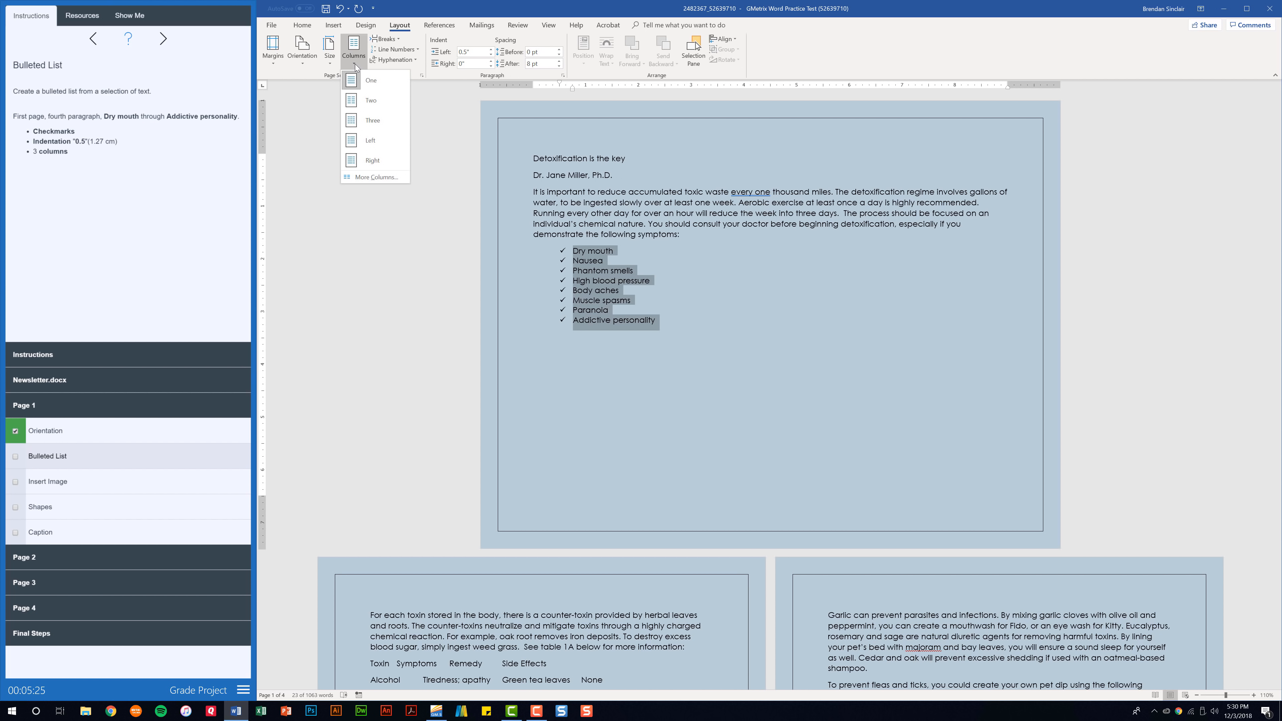
pyautogui.click(394, 124)
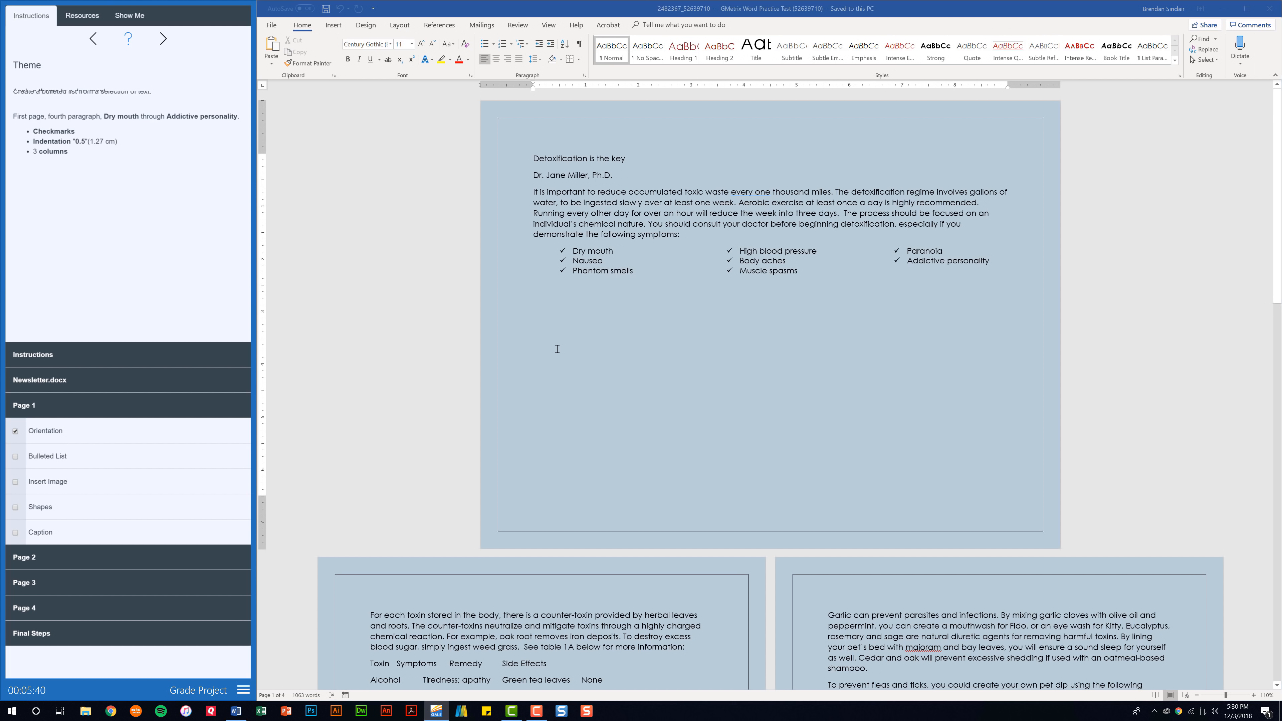
pyautogui.click(34, 457)
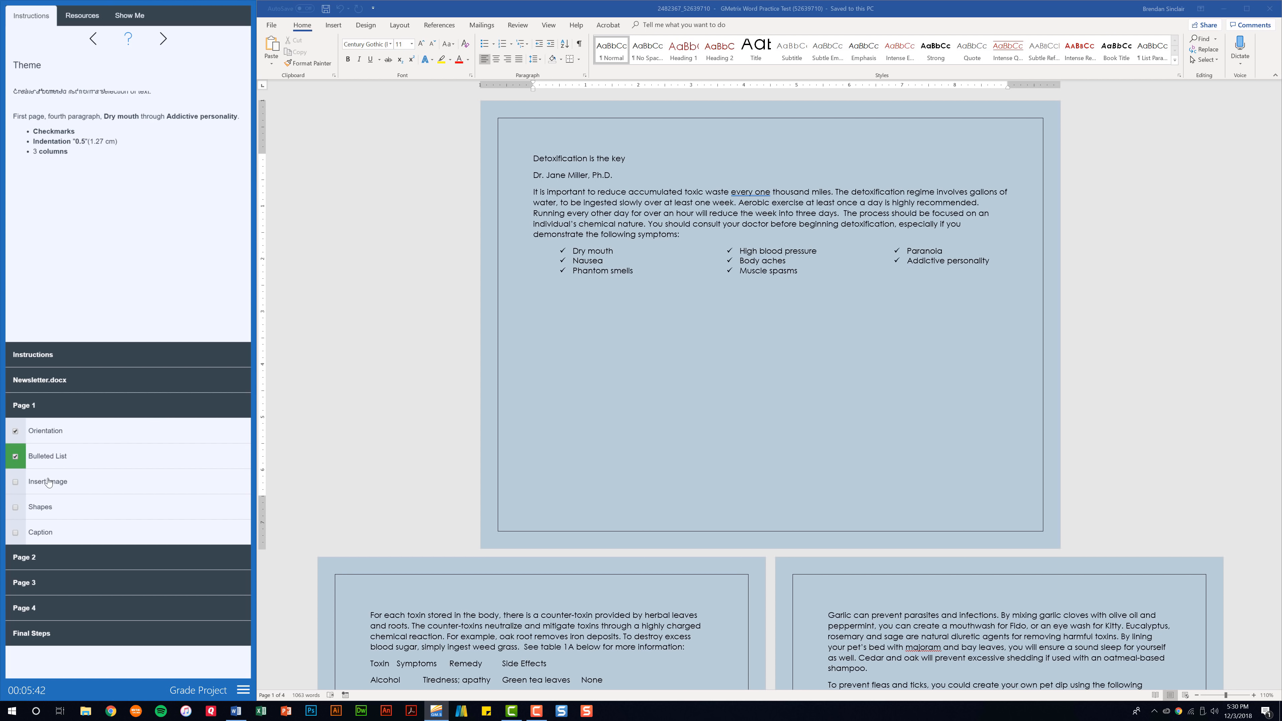
# Insert the doctor picture below the symptom list on page 1
pyautogui.click(71, 485)
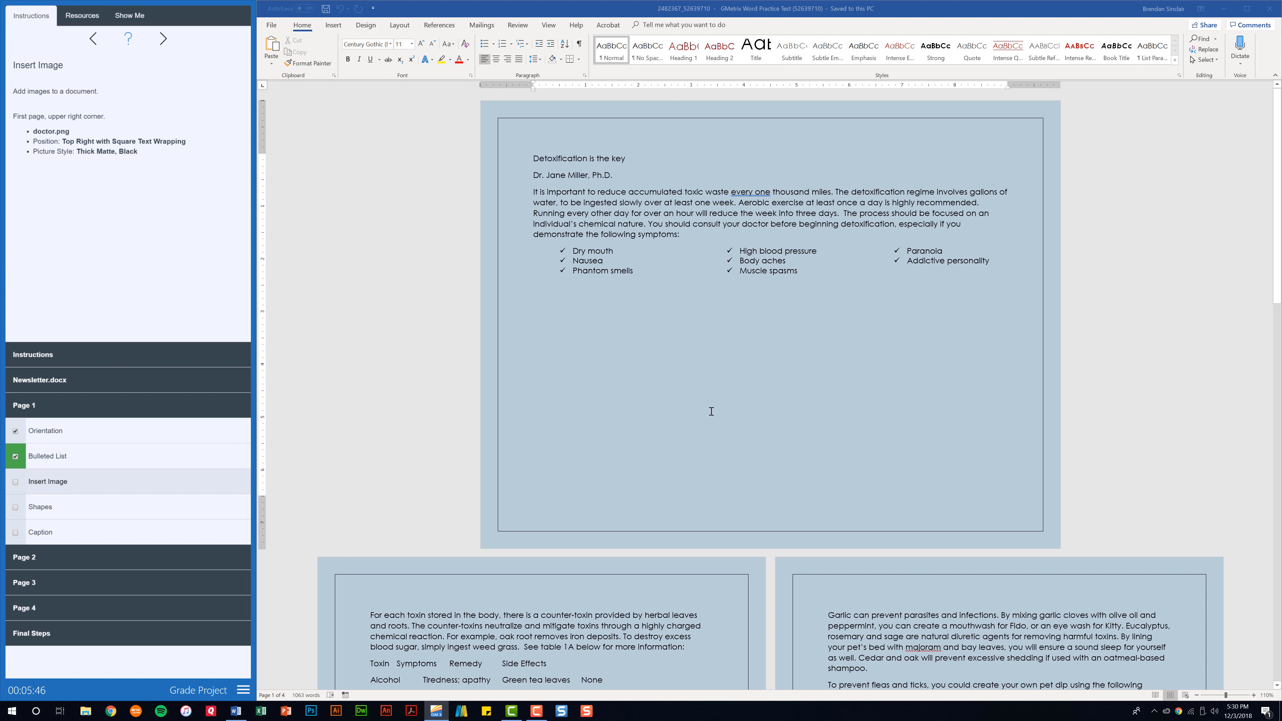
pyautogui.click(697, 348)
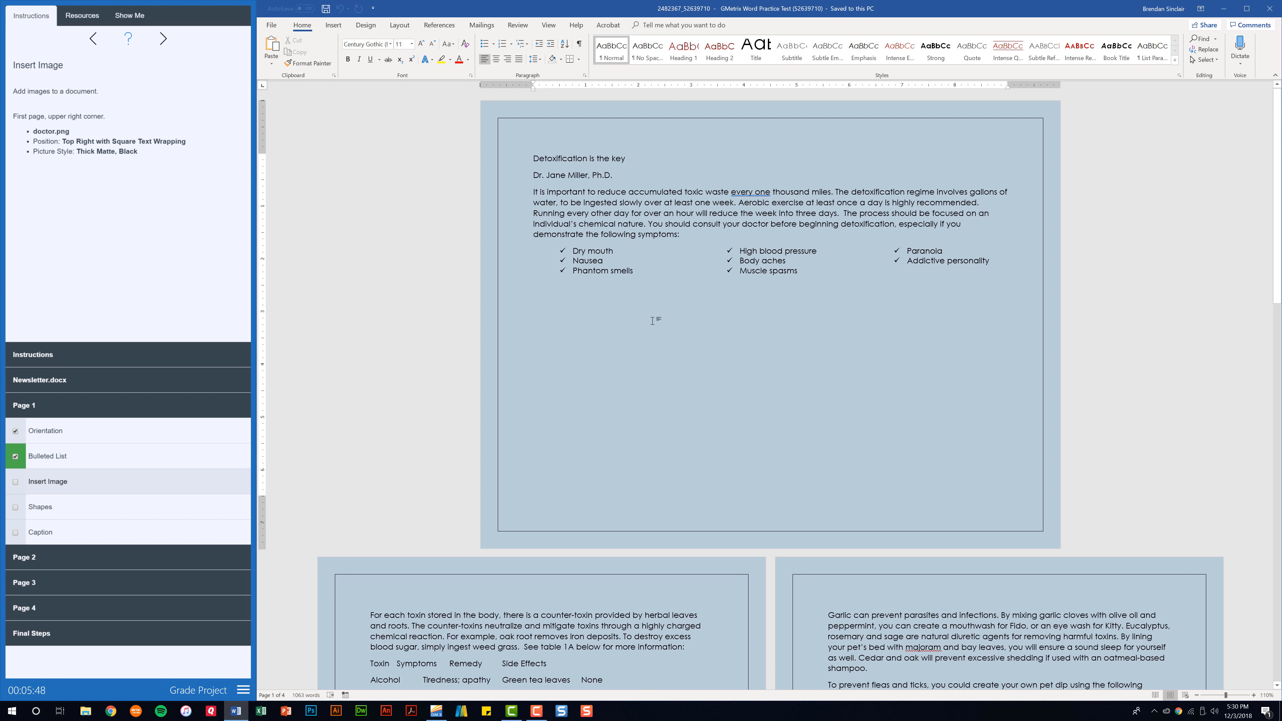
pyautogui.click(335, 26)
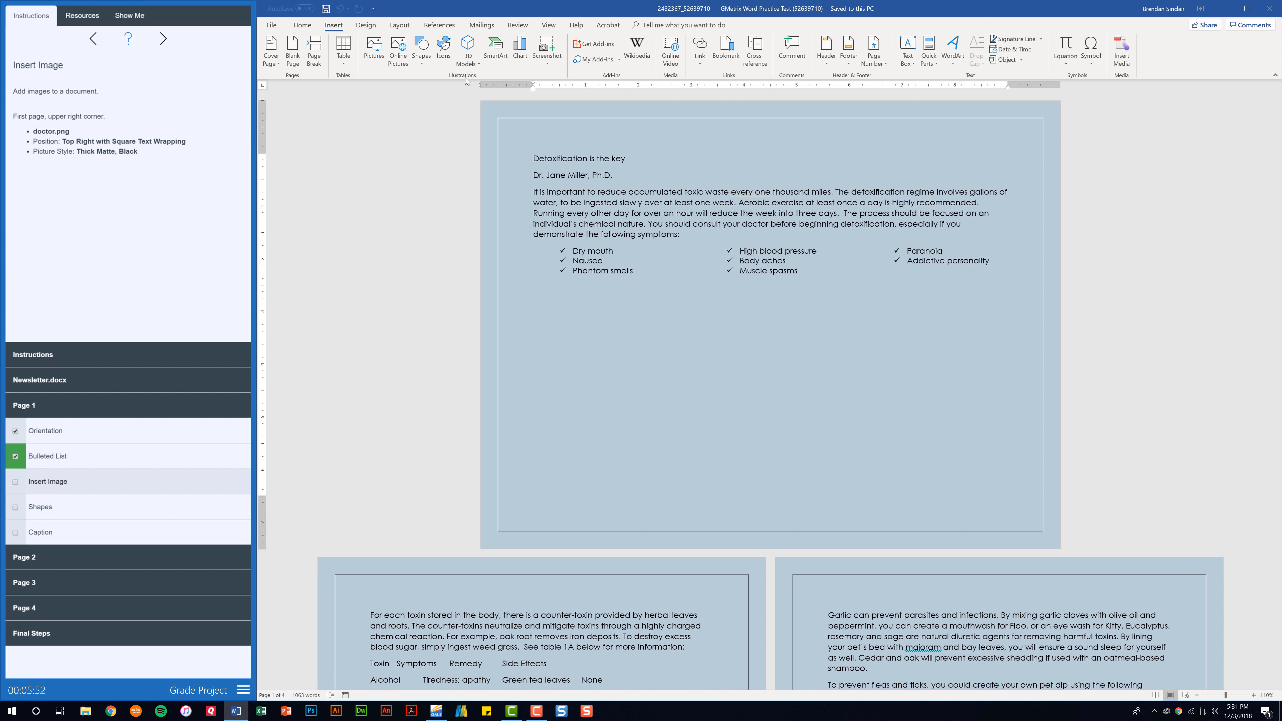
pyautogui.click(374, 61)
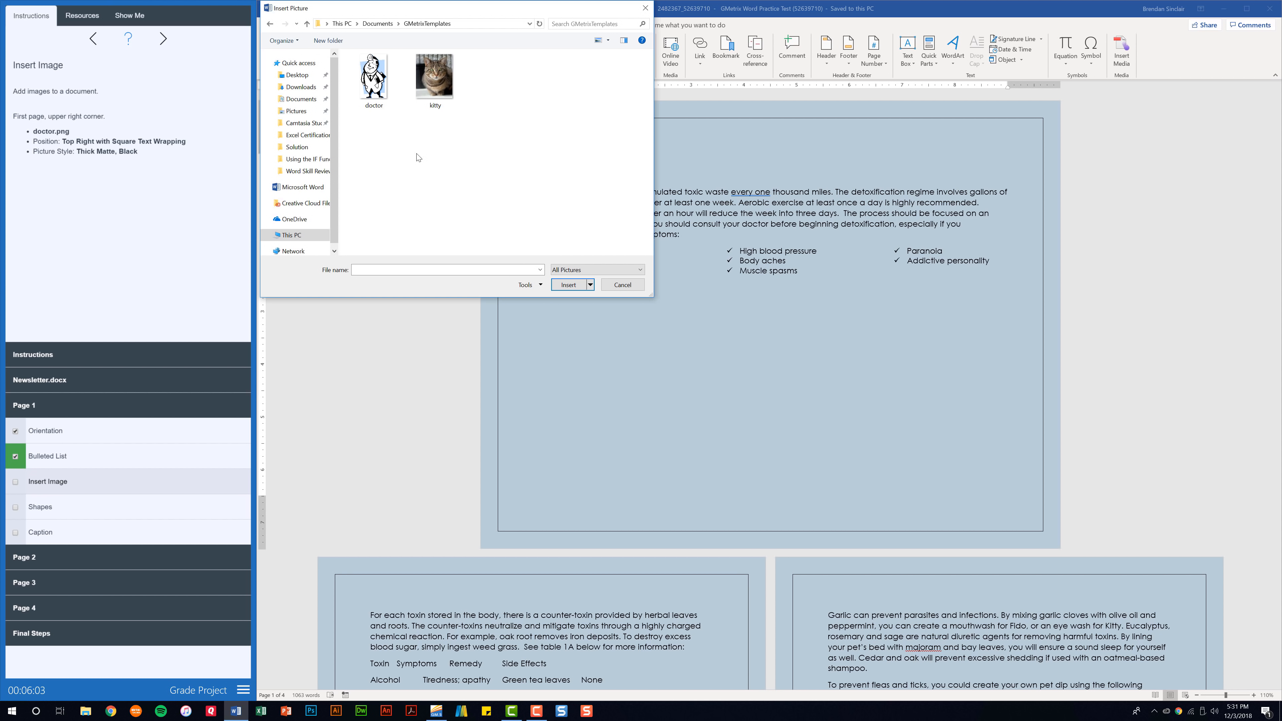
pyautogui.click(373, 78)
pyautogui.click(567, 285)
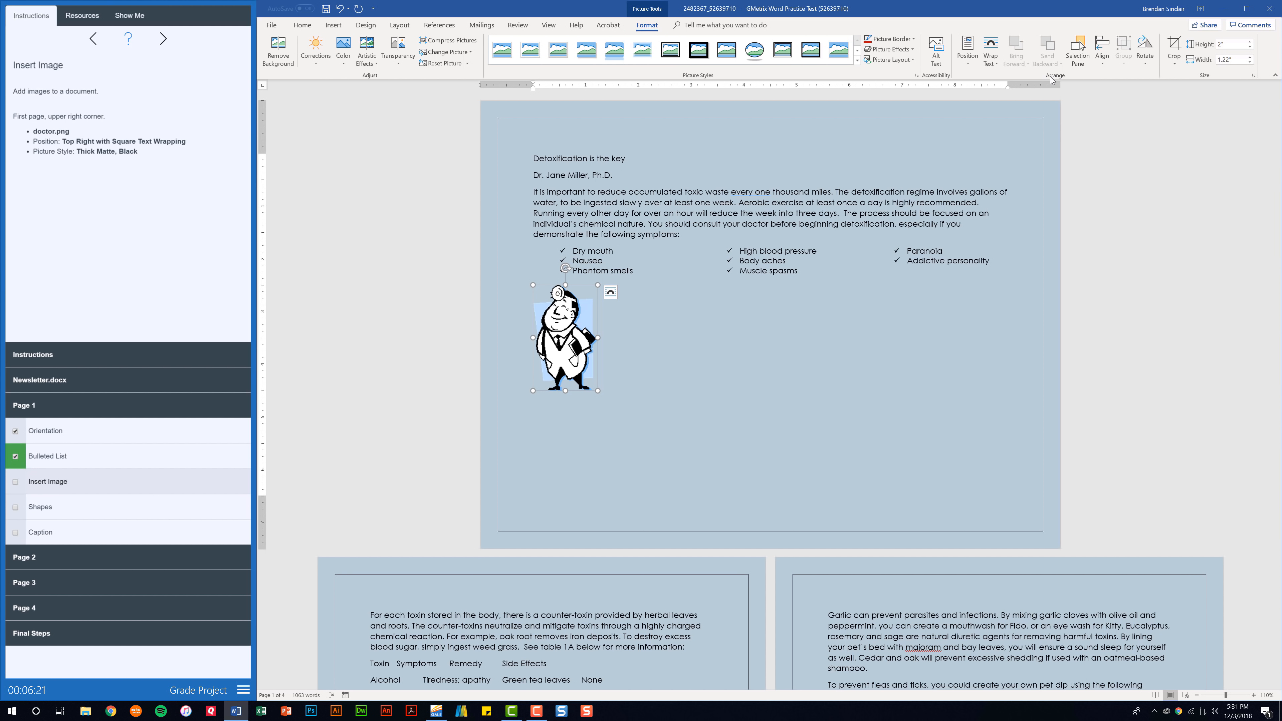
# Position the picture top right with square wrapping, style it Thick Matte, Black, and check the task
pyautogui.click(965, 64)
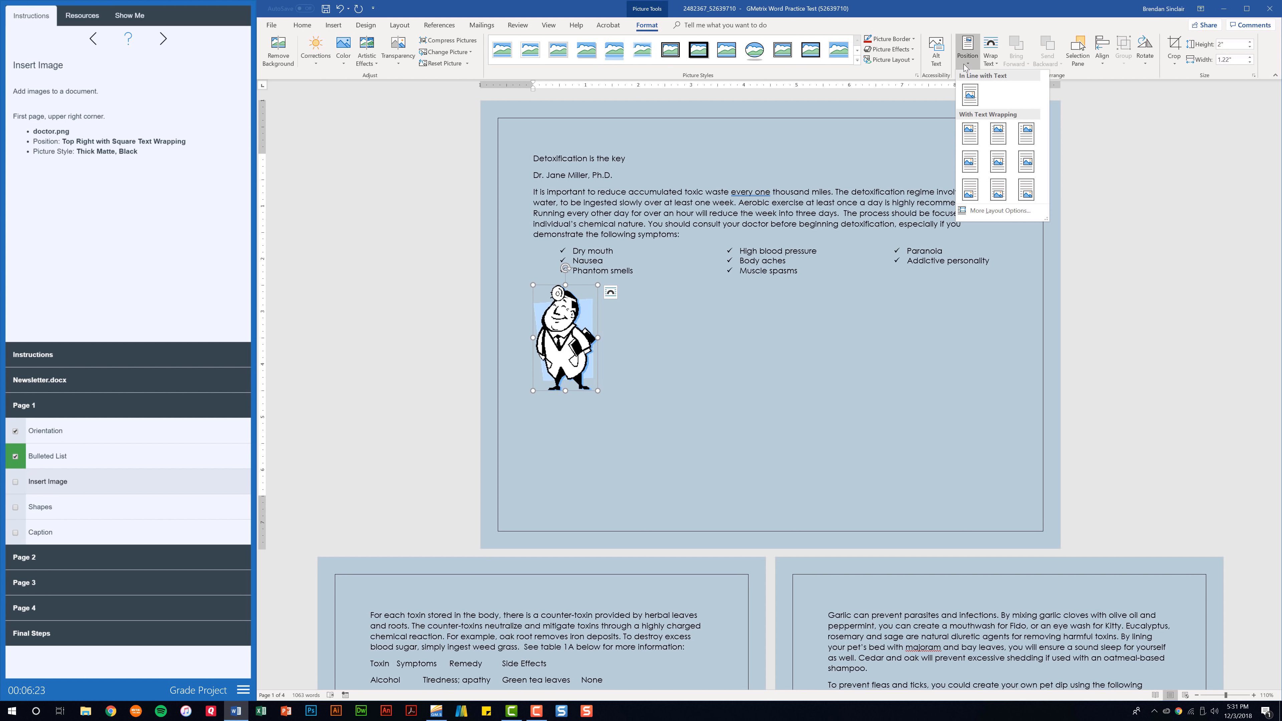
pyautogui.click(1024, 132)
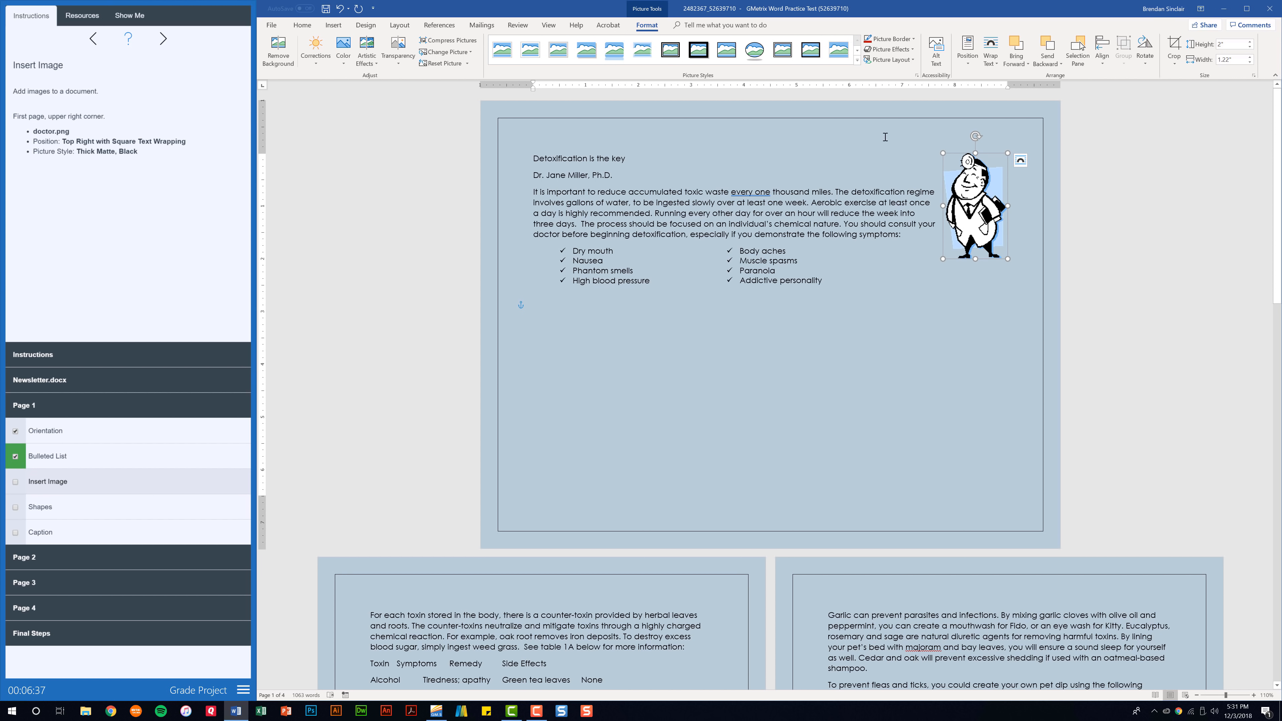
pyautogui.click(695, 50)
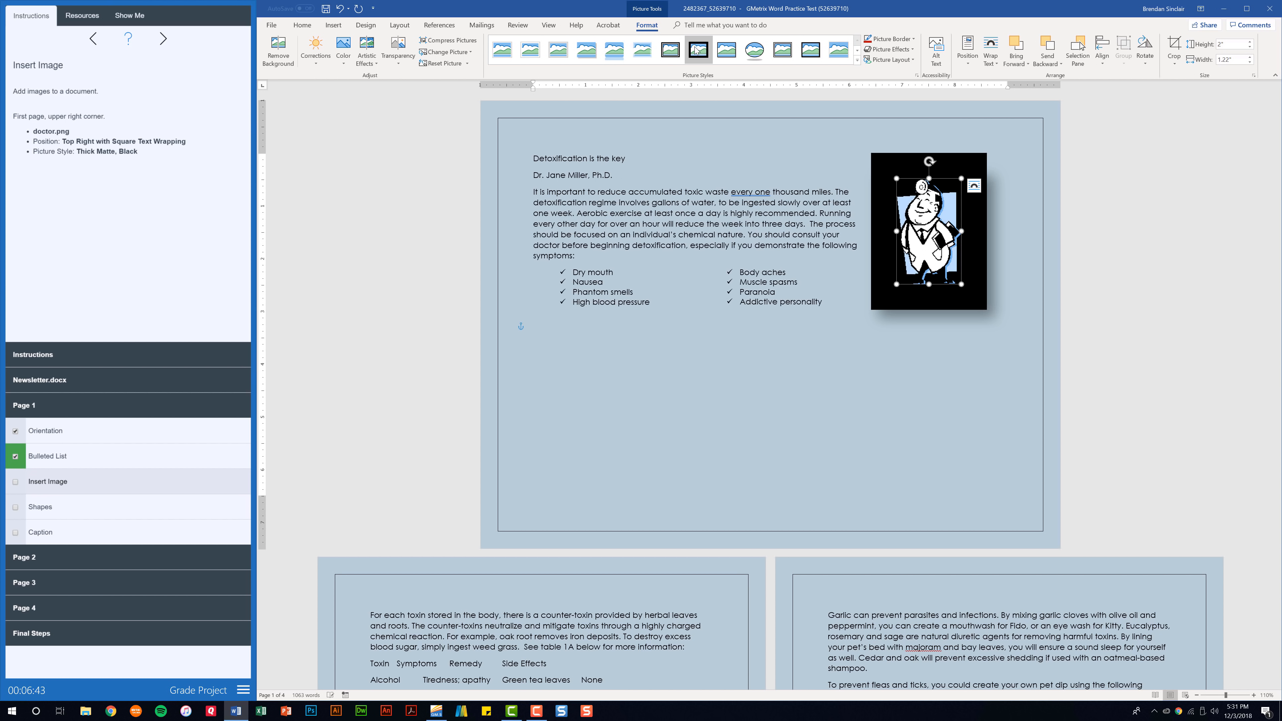
pyautogui.click(15, 483)
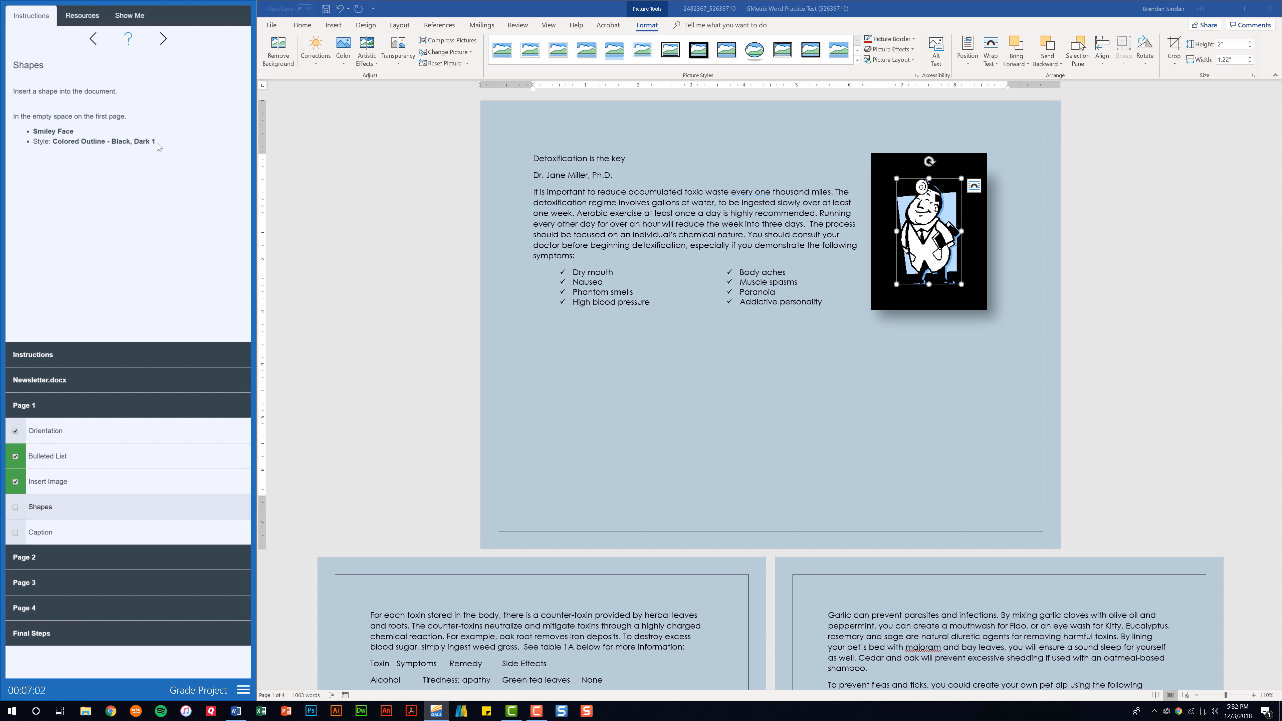
# Draw a Smiley Face shape below the symptom list
pyautogui.click(677, 357)
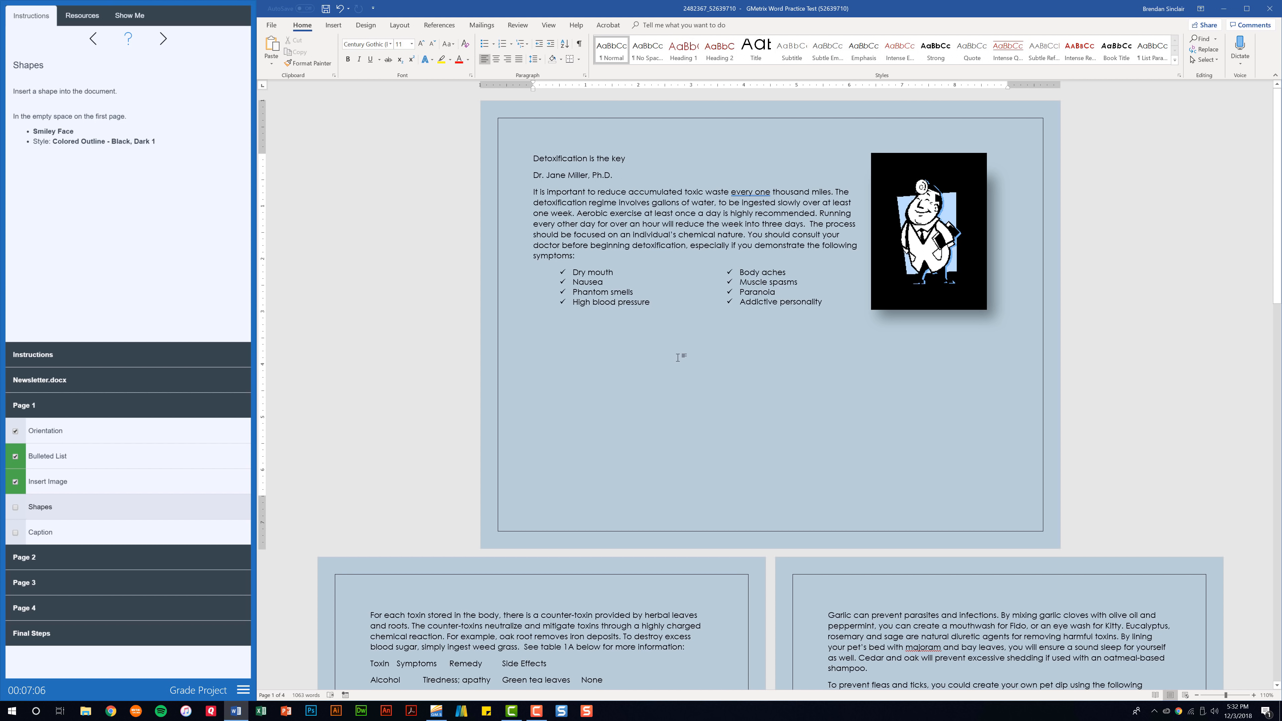
pyautogui.click(333, 27)
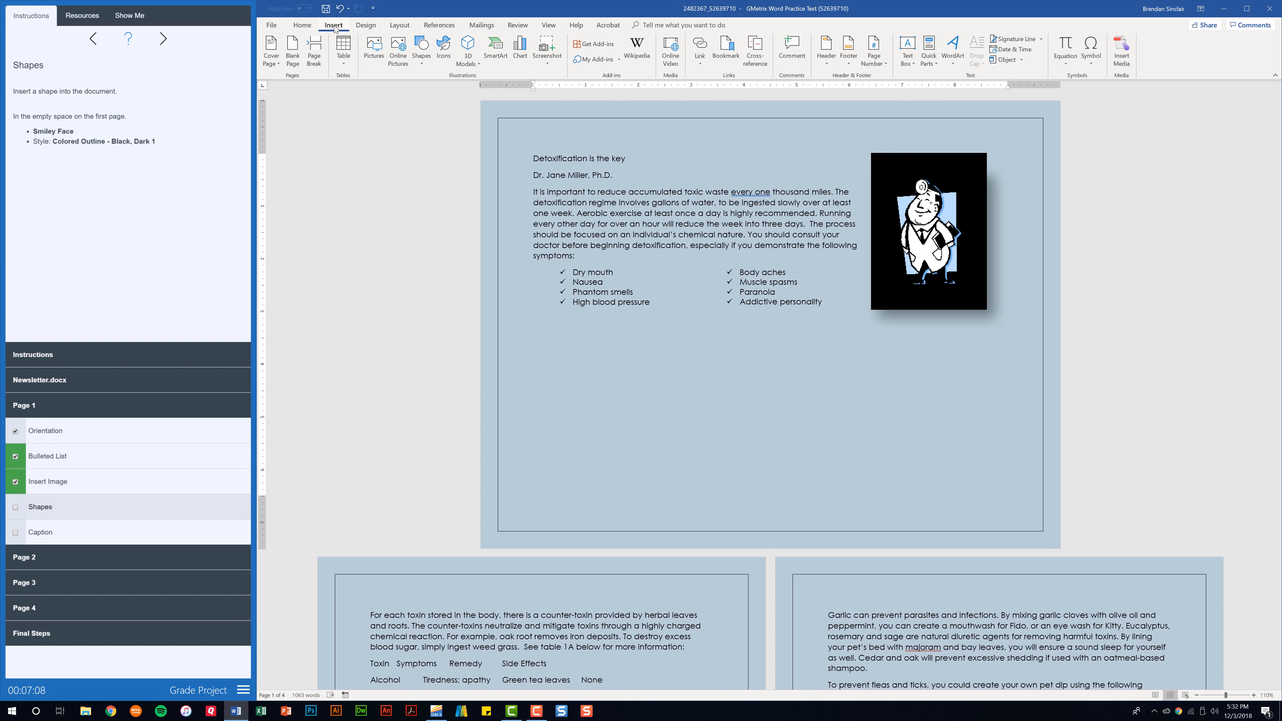
pyautogui.click(421, 66)
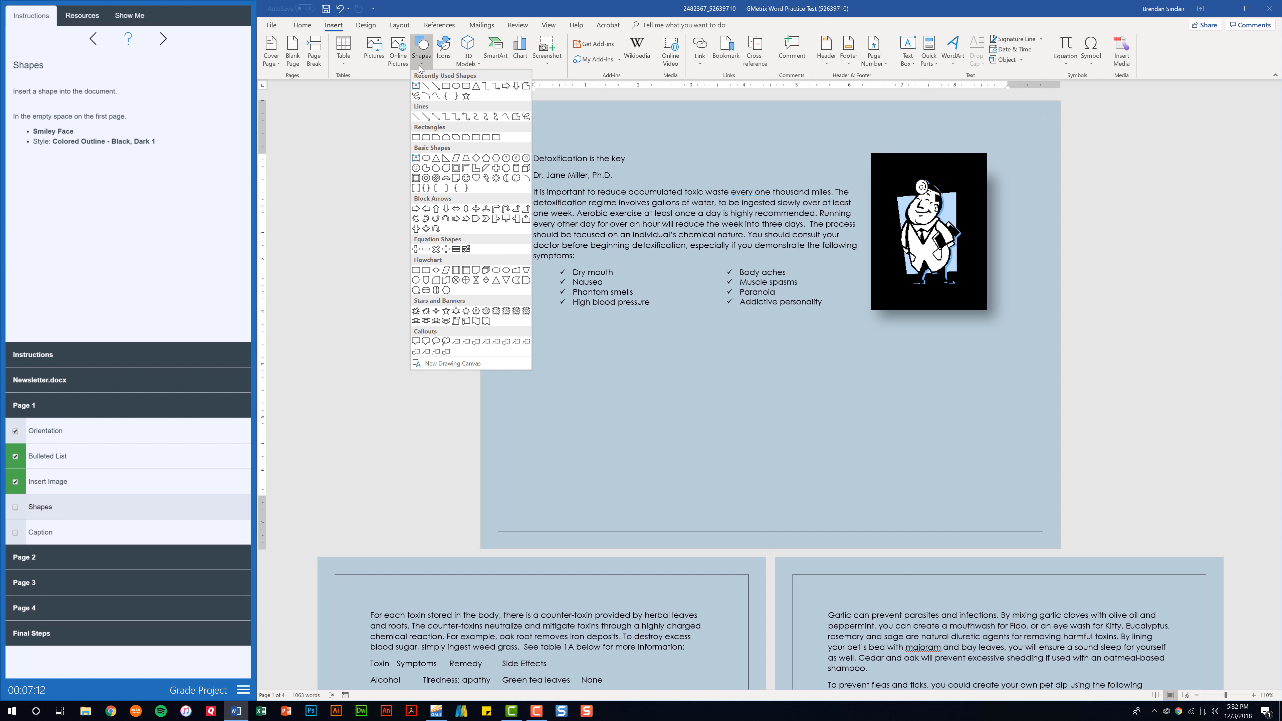
pyautogui.click(466, 179)
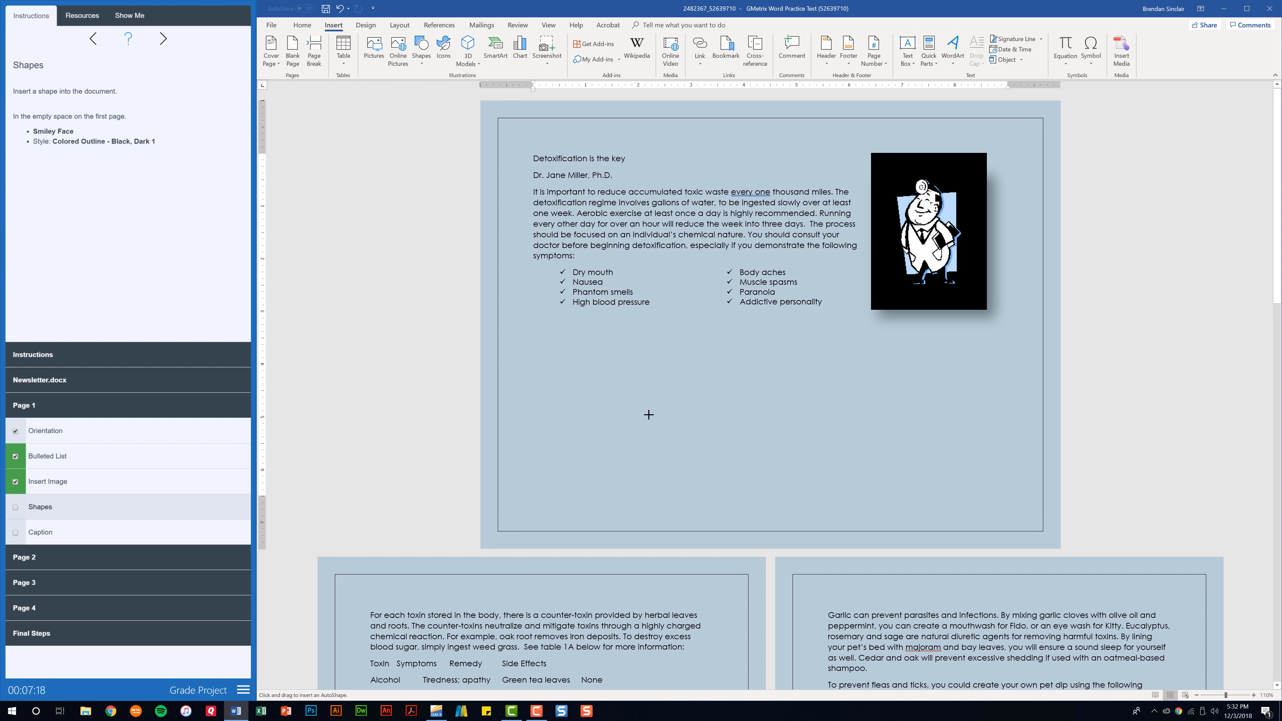
pyautogui.click(665, 370)
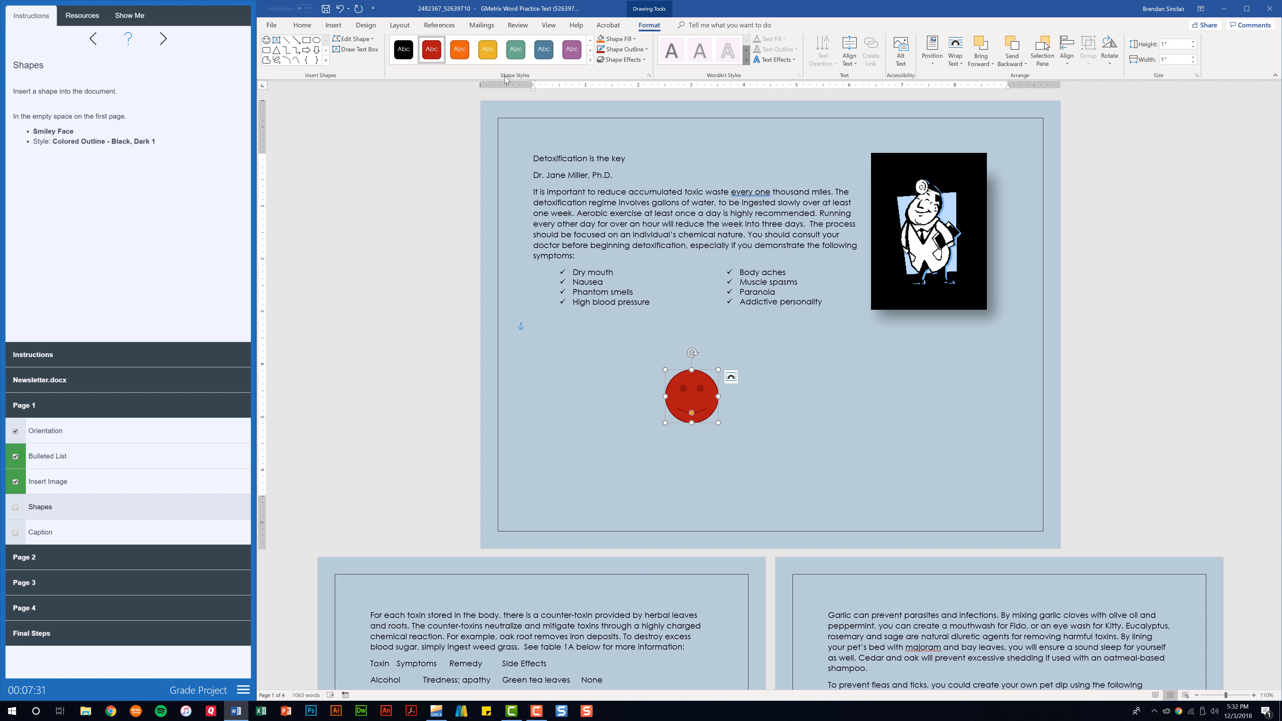
# Style the smiley Colored Outline - Black, Dark 1 and check off the Shapes task
pyautogui.click(590, 61)
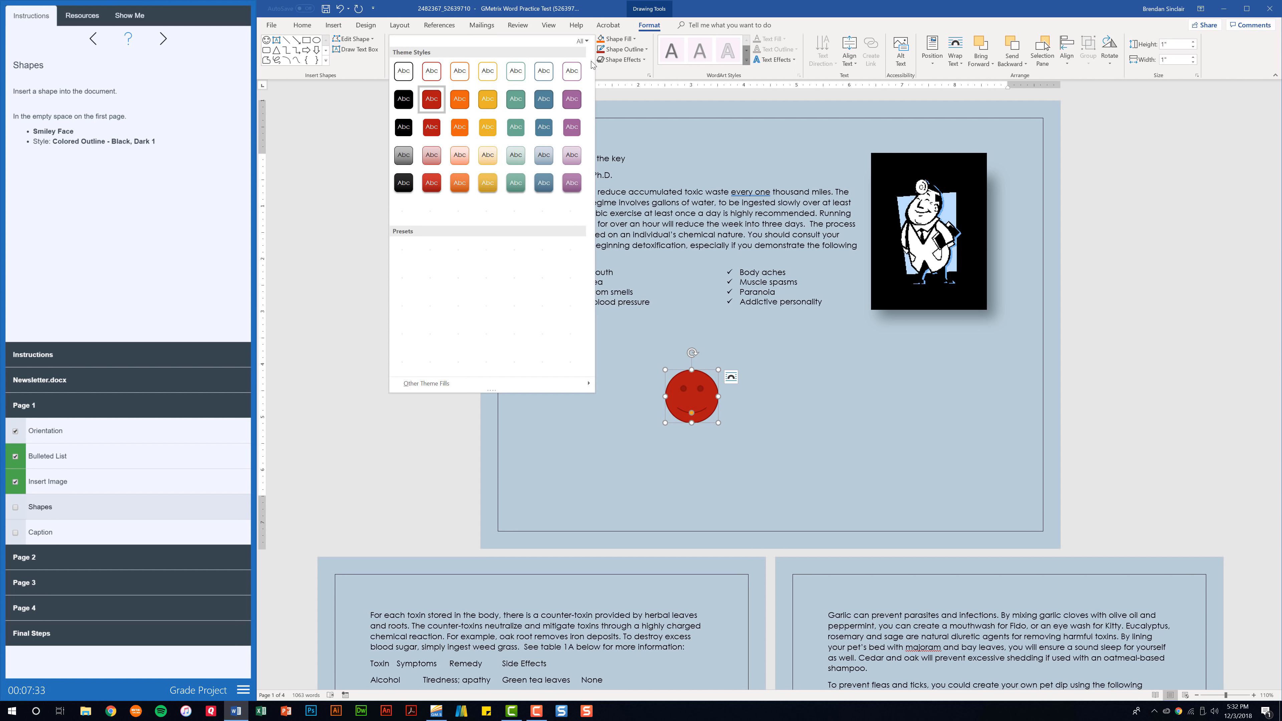
pyautogui.click(403, 70)
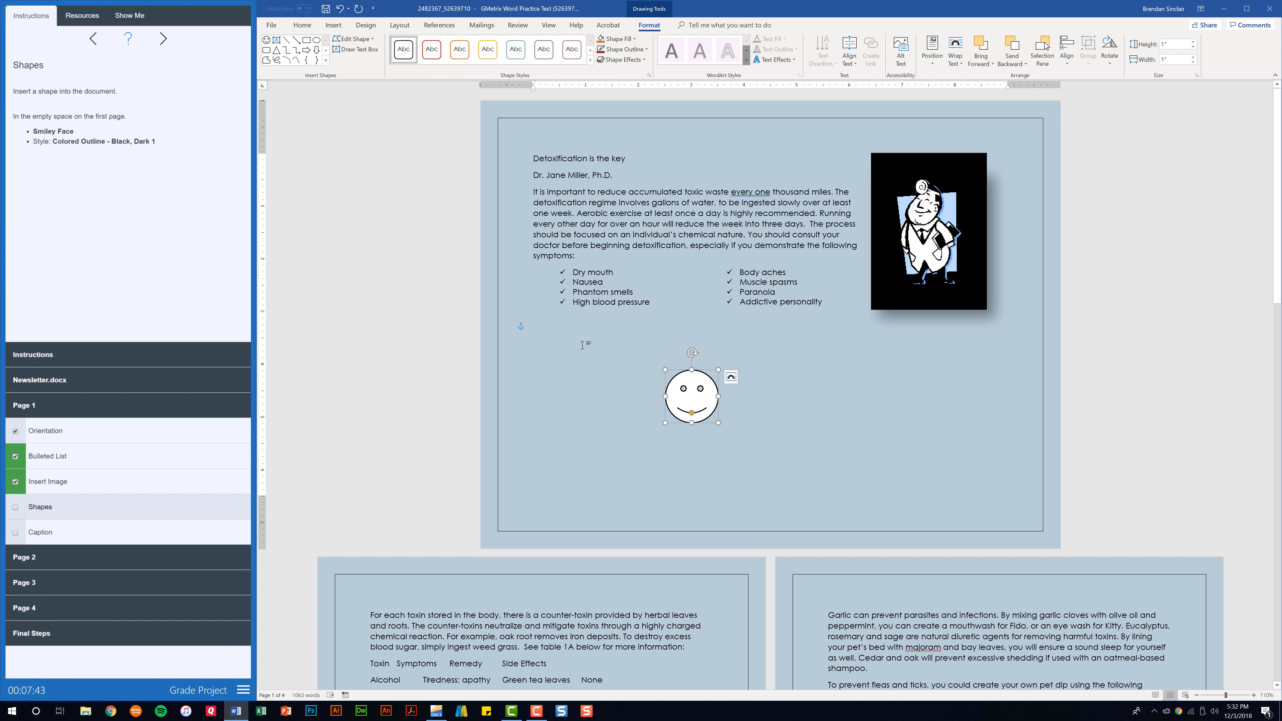
pyautogui.click(16, 508)
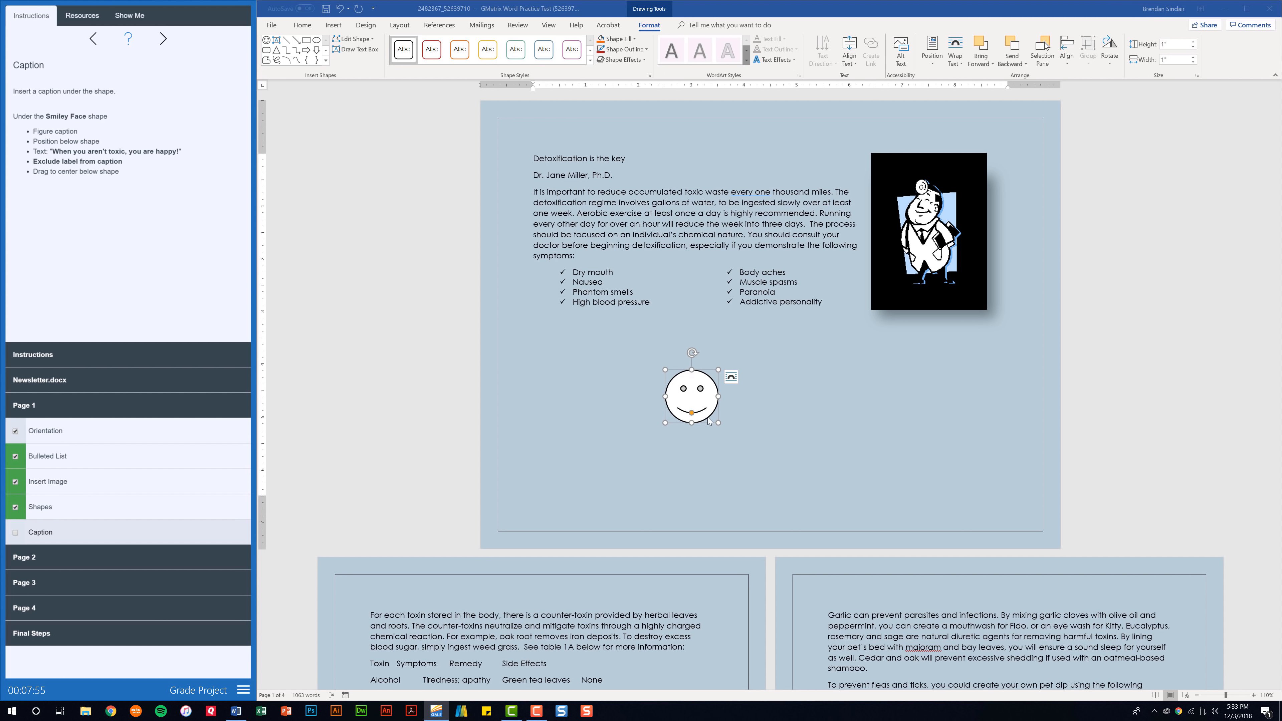
# Start a caption for the smiley face reading 'When you aren't toxic, you are happy!'
pyautogui.click(696, 398)
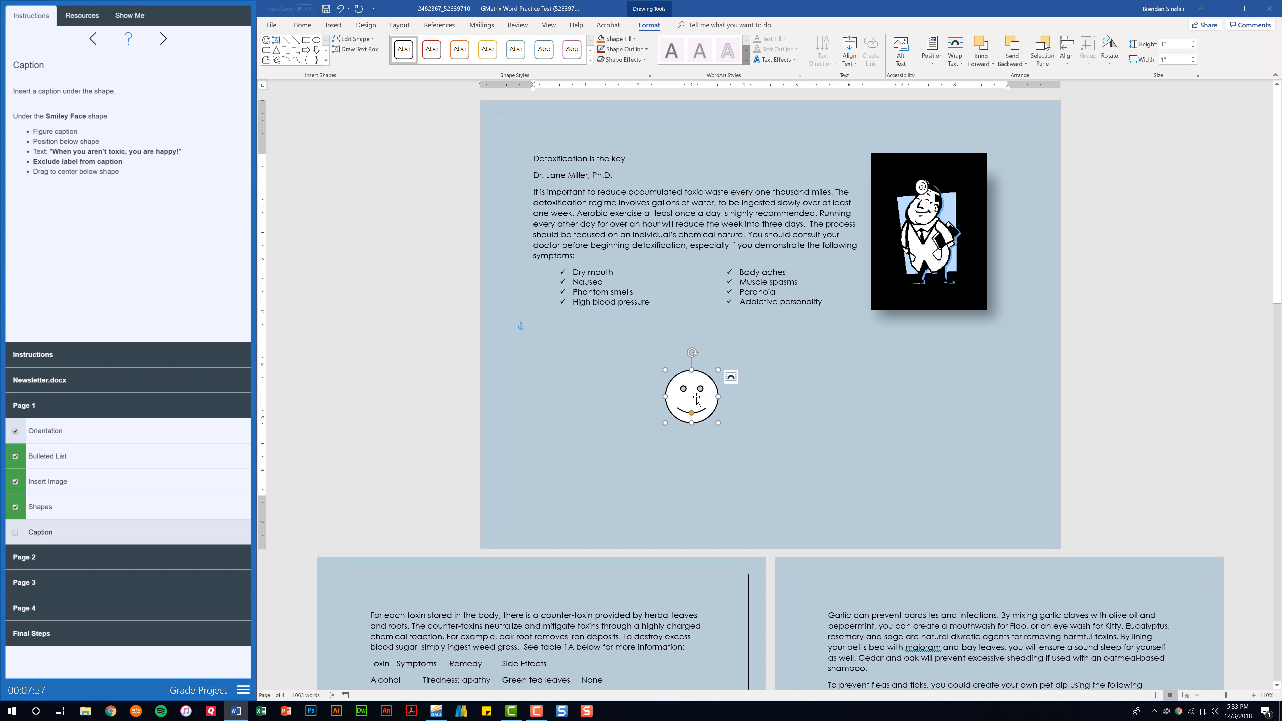
pyautogui.rightClick(695, 397)
pyautogui.press('Escape')
pyautogui.rightClick(694, 400)
pyautogui.click(755, 535)
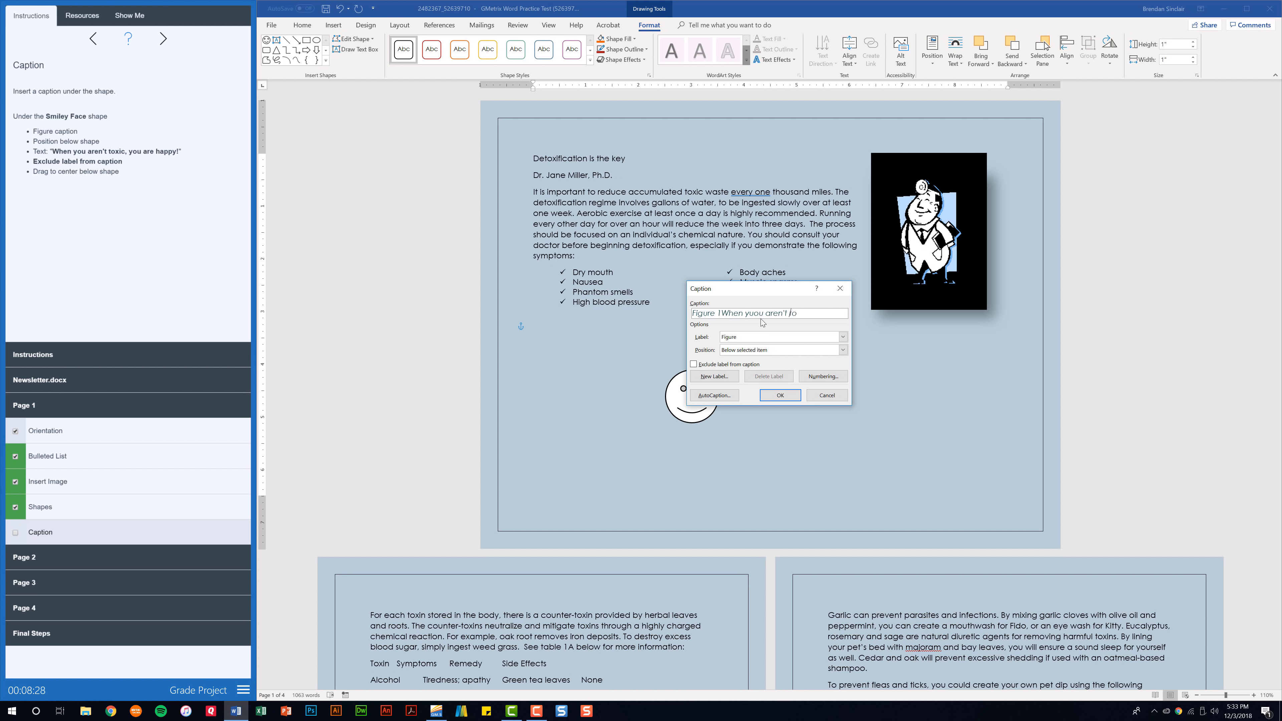
pyautogui.write('y!')
# Place the caption below the smiley without the Figure label, center it, and check off Caption
pyautogui.click(782, 350)
pyautogui.click(785, 356)
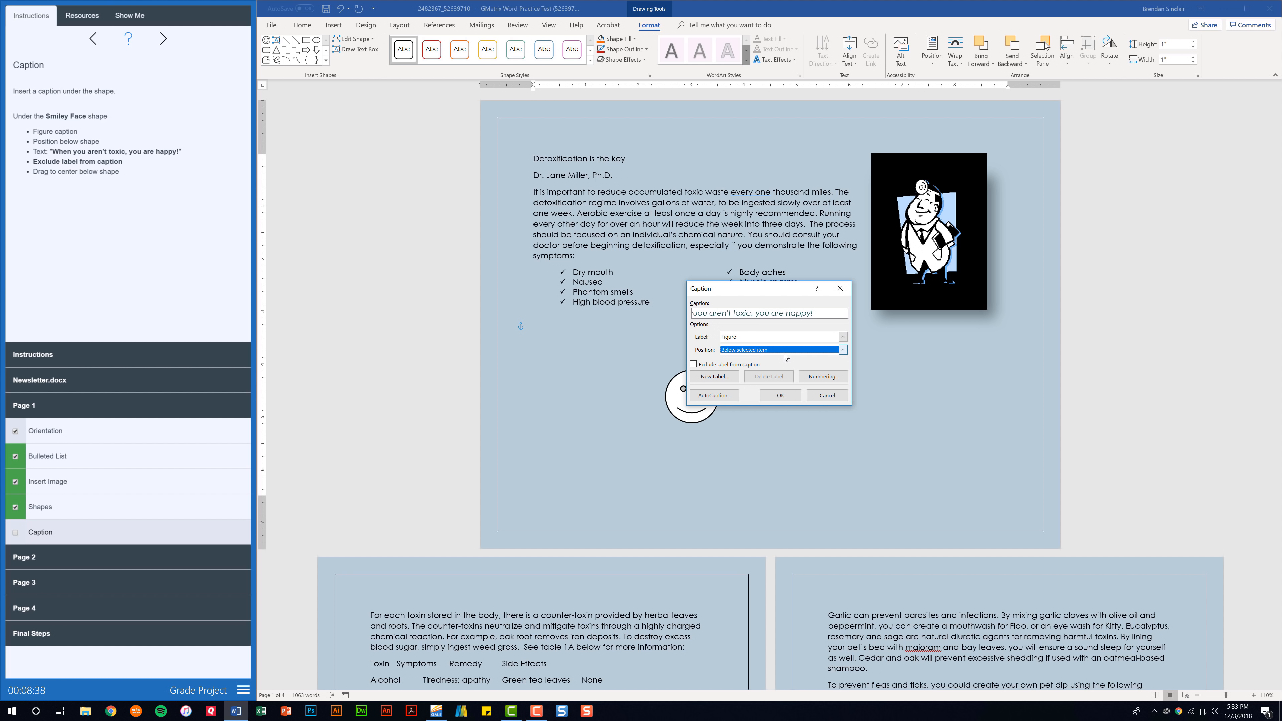
pyautogui.click(693, 364)
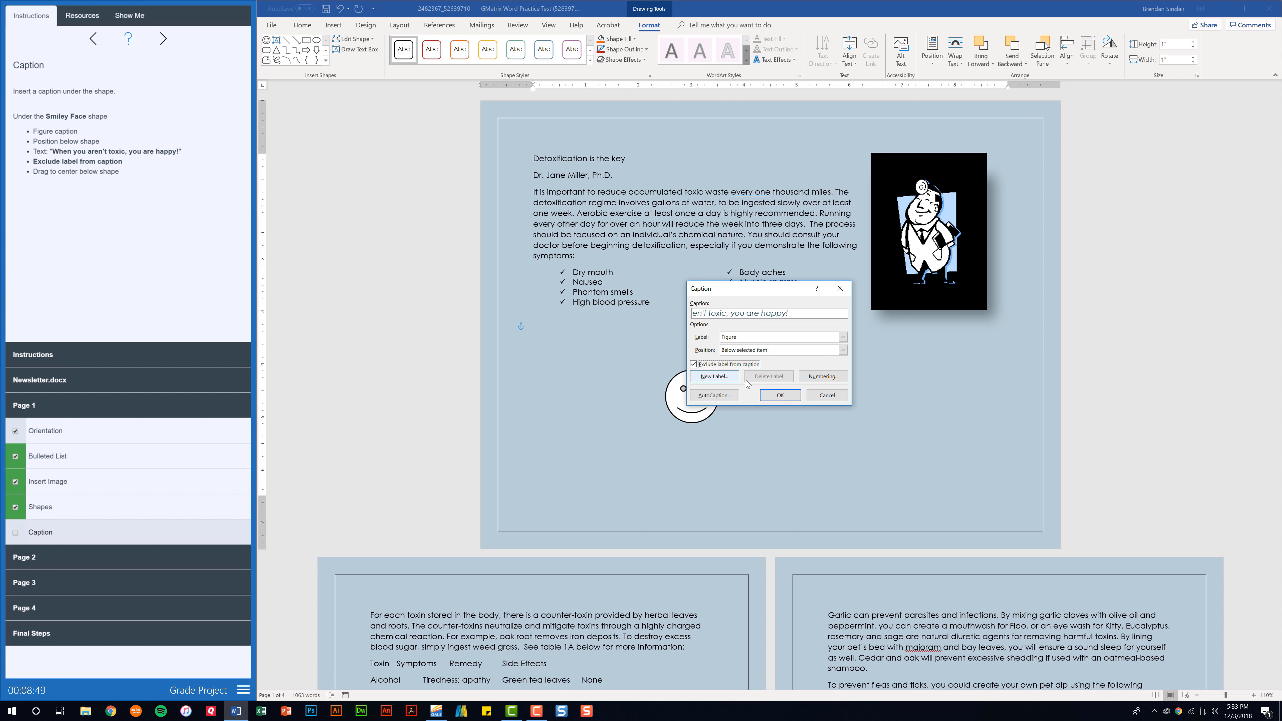
pyautogui.click(767, 394)
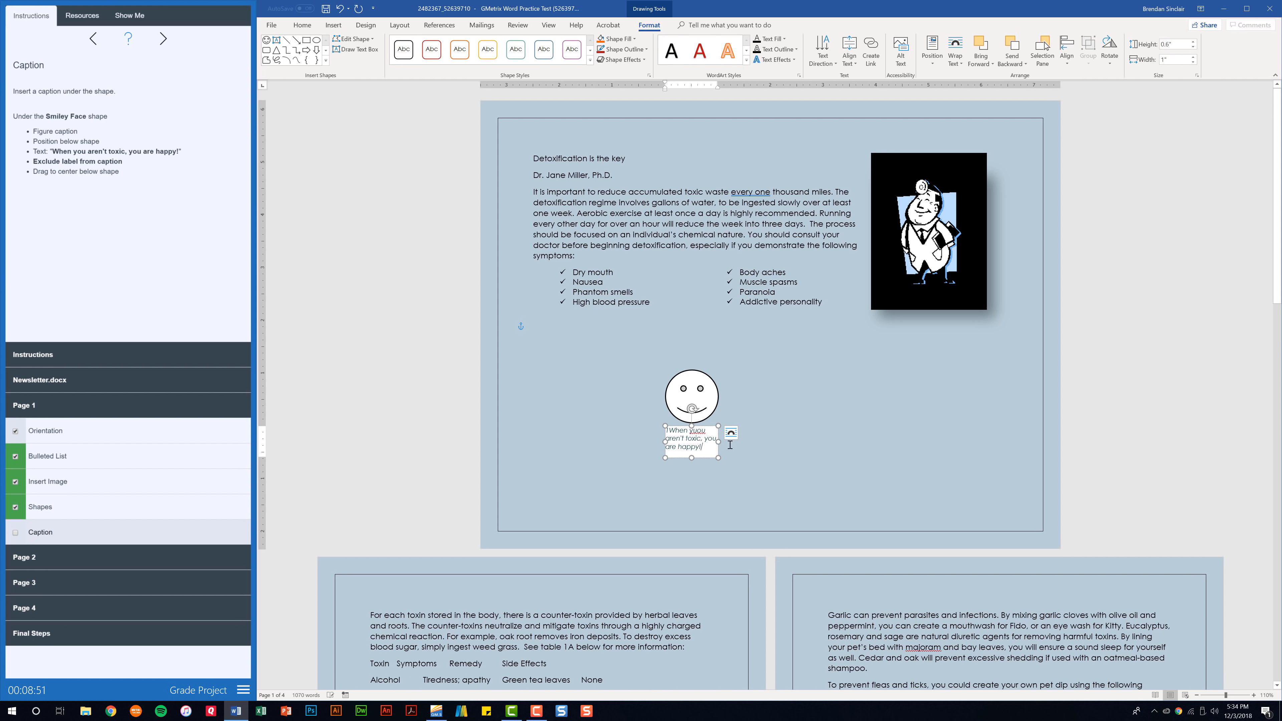
pyautogui.moveTo(708, 425); pyautogui.dragTo(713, 426)
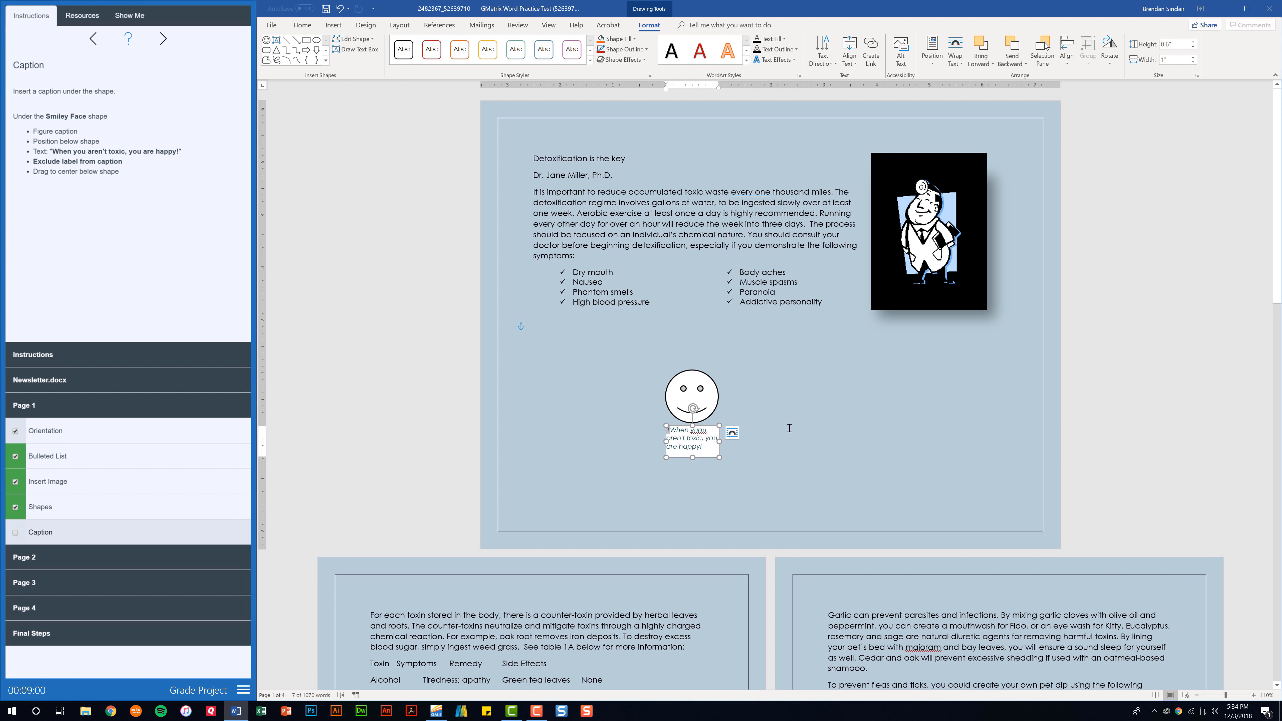
pyautogui.click(778, 415)
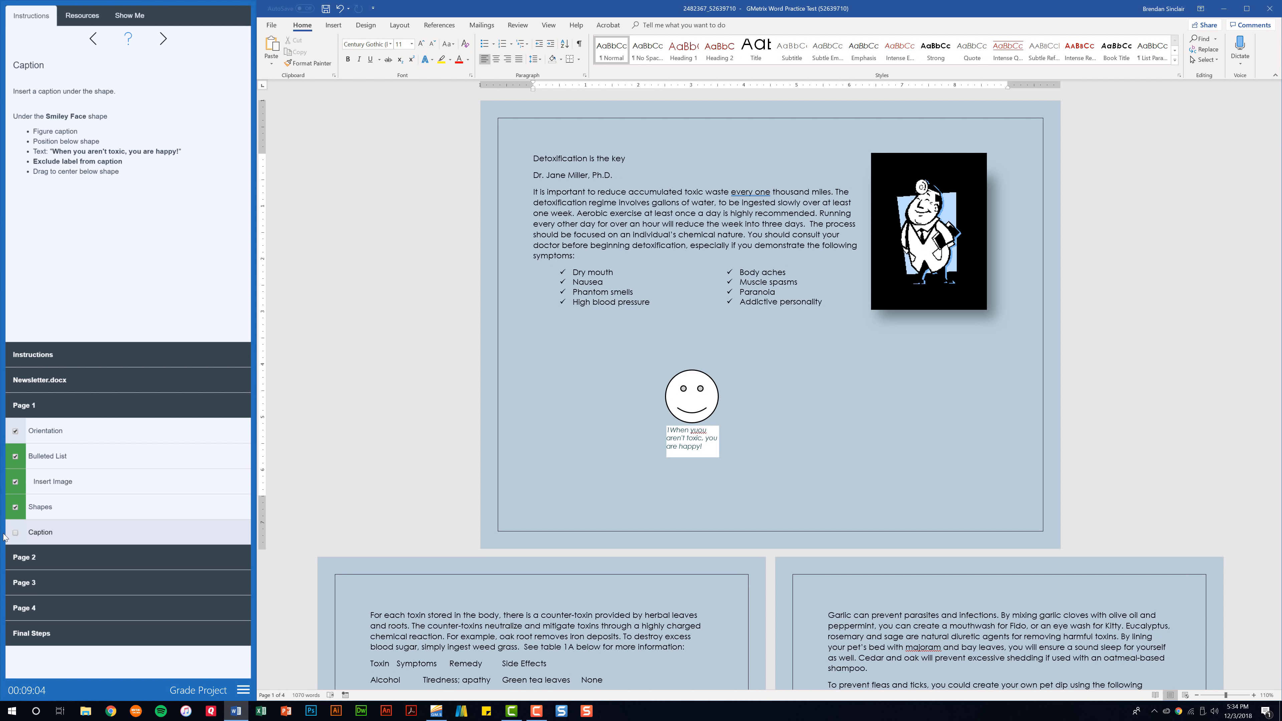
pyautogui.click(15, 534)
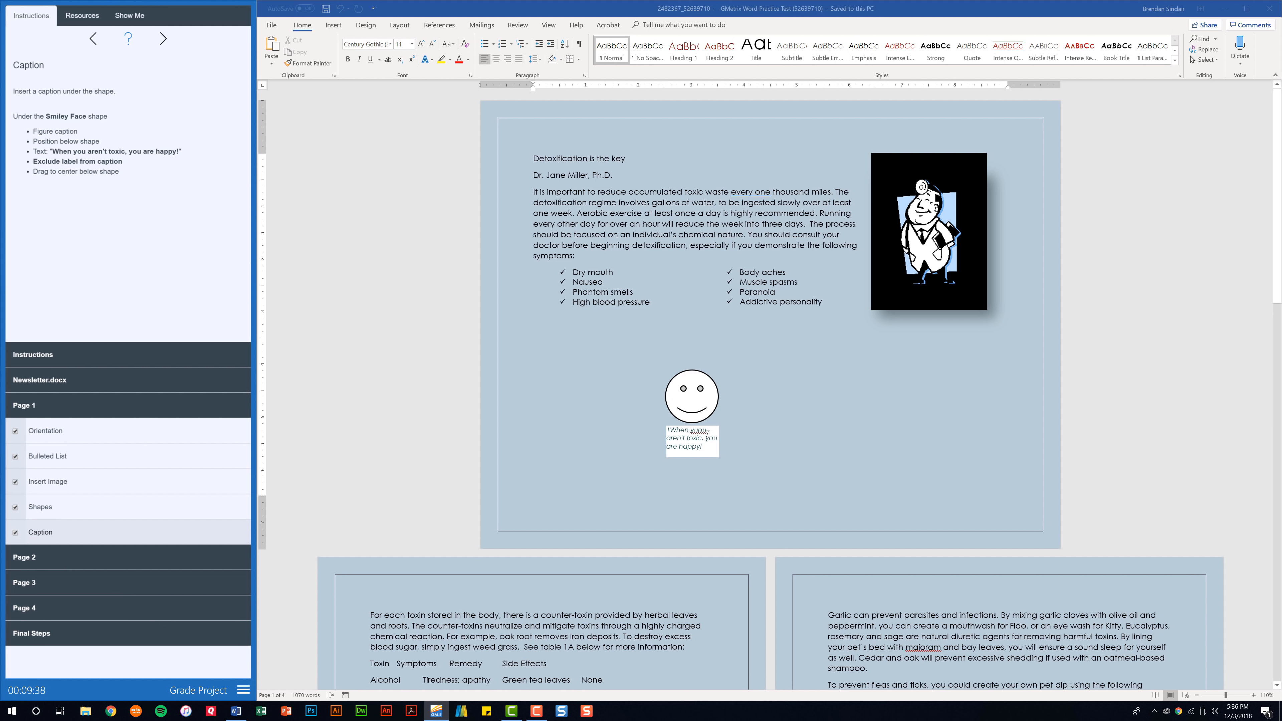
# Delete the stray letter so the caption reads 'you' instead of 'yuou'
pyautogui.click(696, 431)
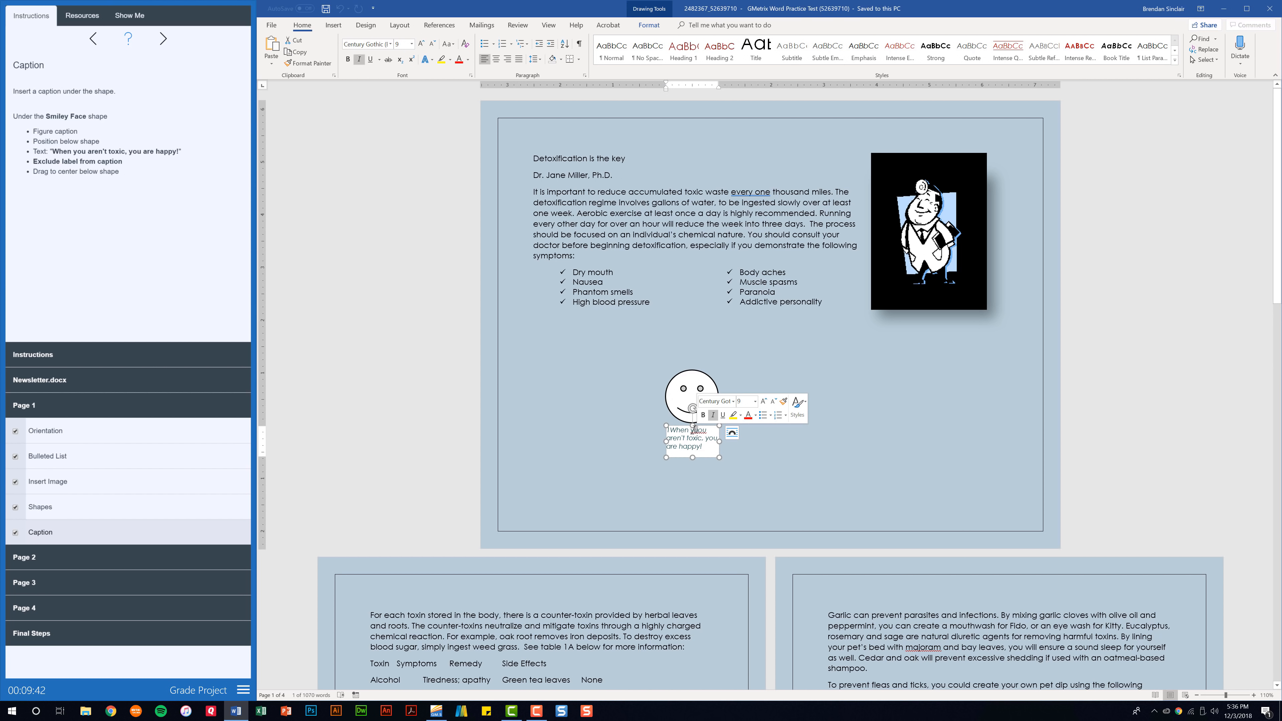
pyautogui.press('BackSpace')
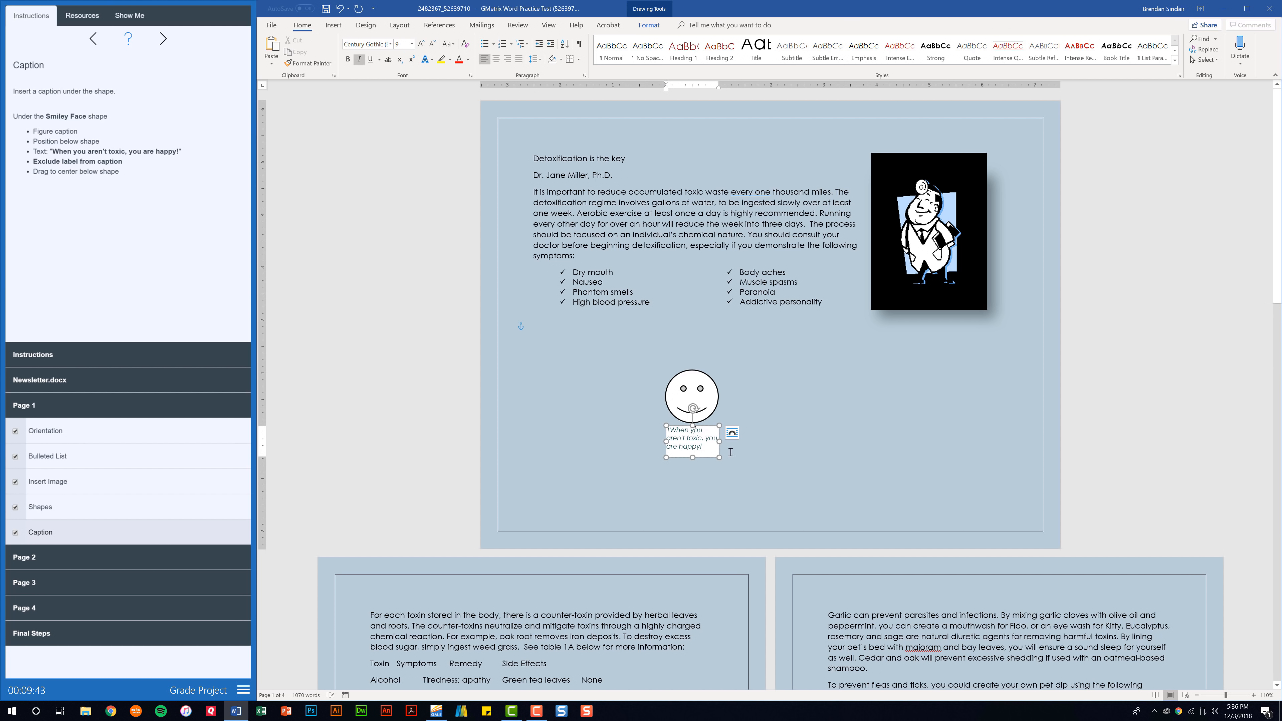
pyautogui.click(772, 398)
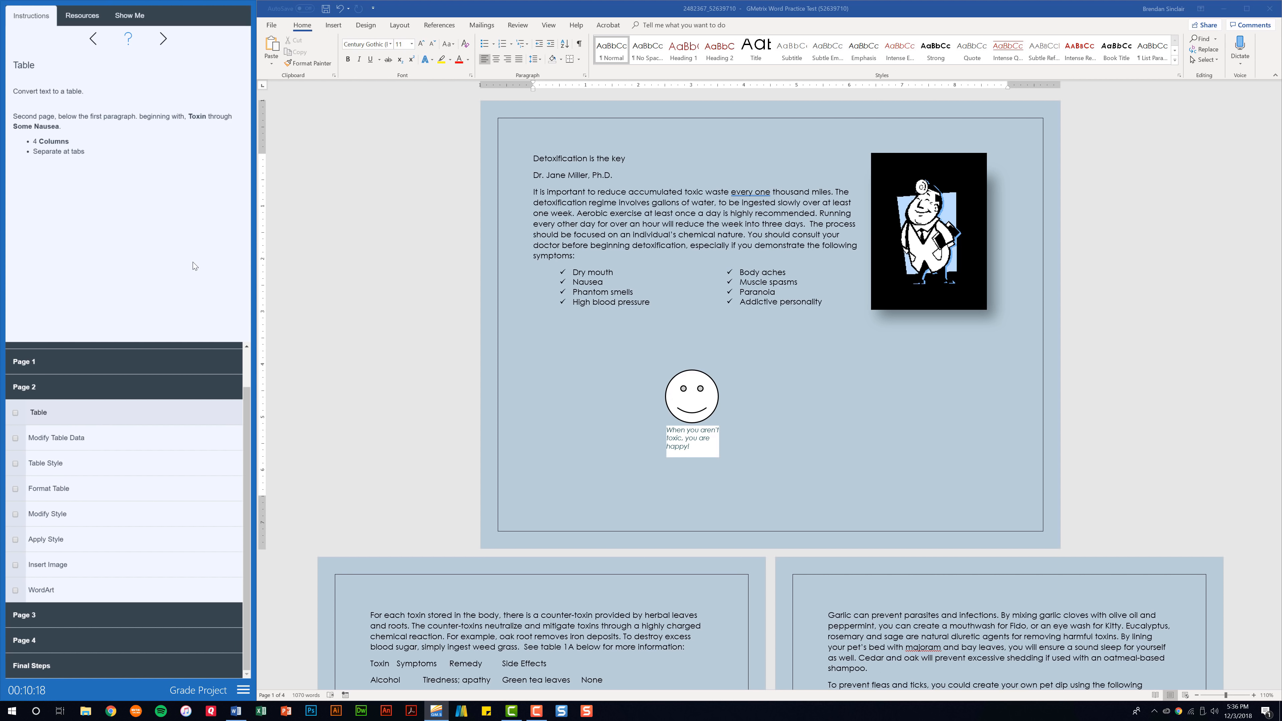
# Convert the Toxin-to-Some nausea lines into a 4-column table separated at tabs, and check the task
pyautogui.scroll(-6, 644, 327)
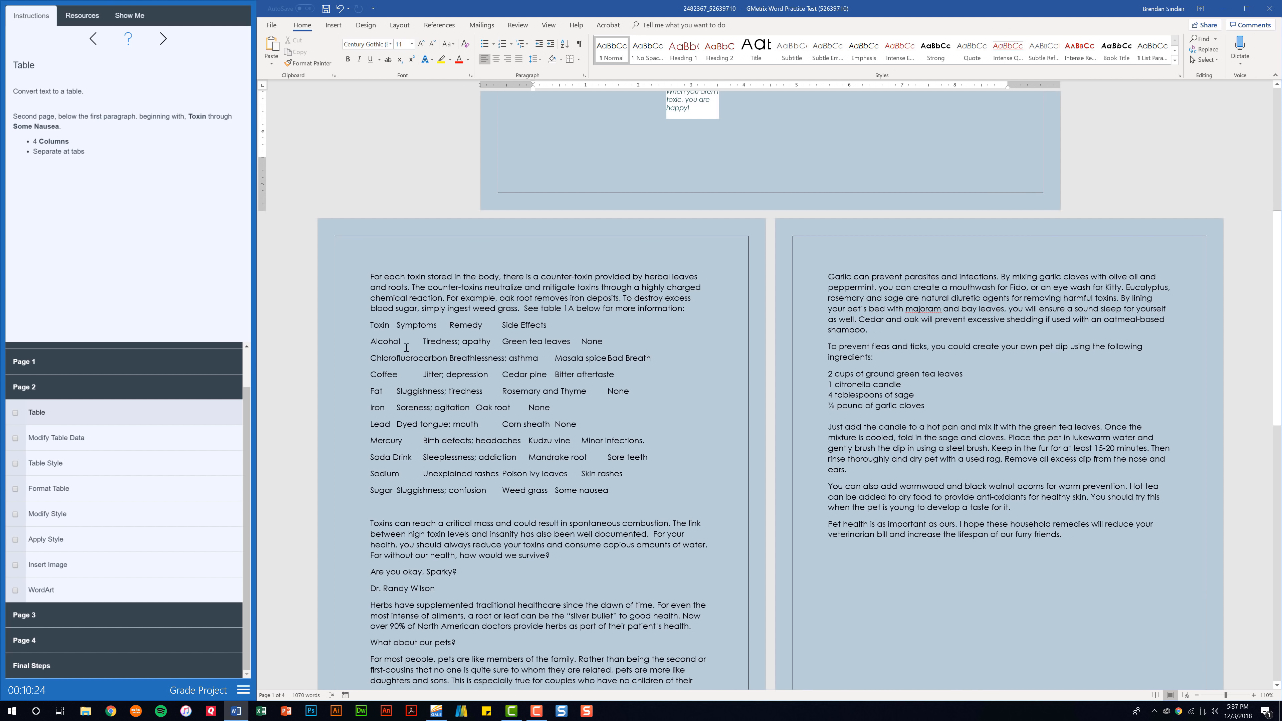
pyautogui.moveTo(367, 325); pyautogui.dragTo(627, 493)
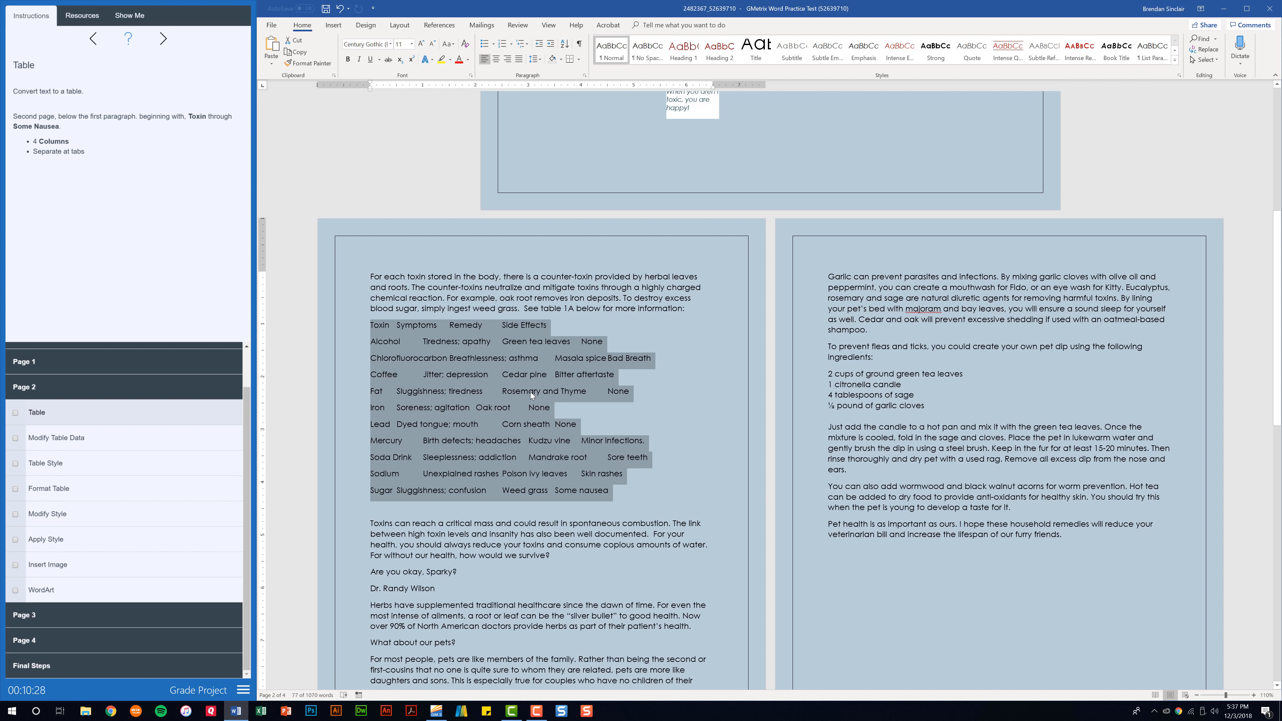
pyautogui.click(336, 26)
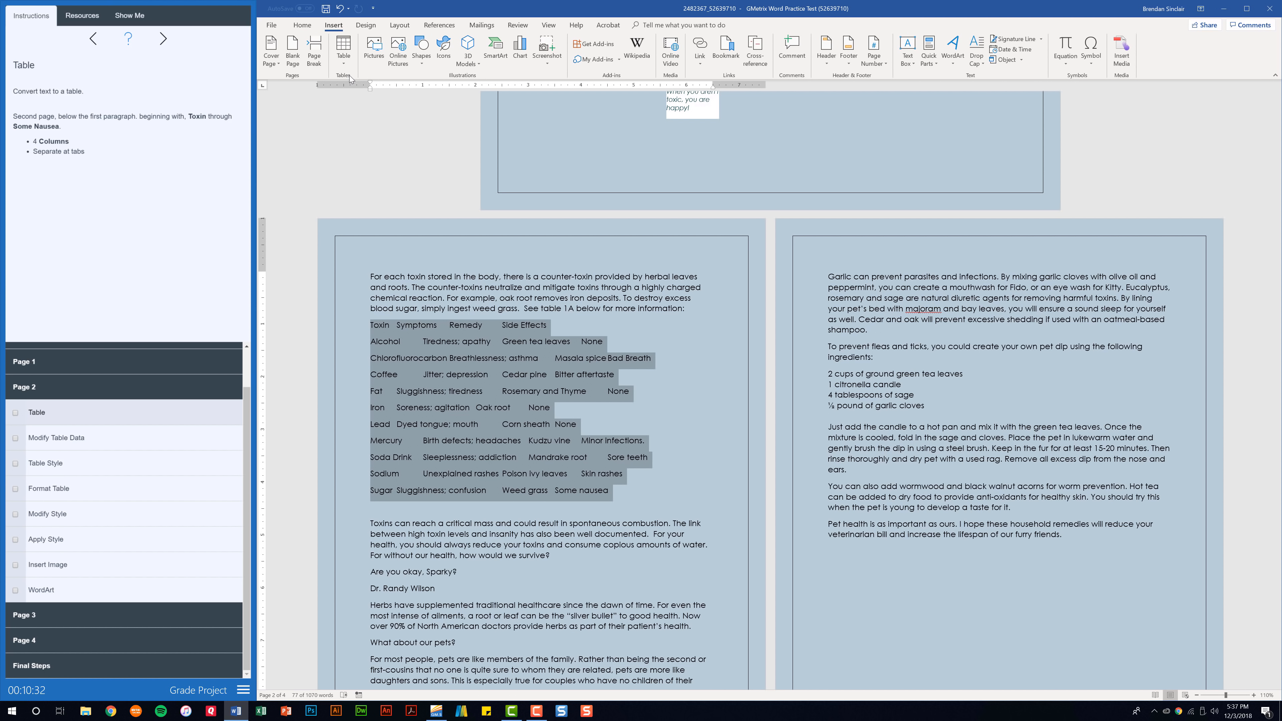
pyautogui.click(345, 67)
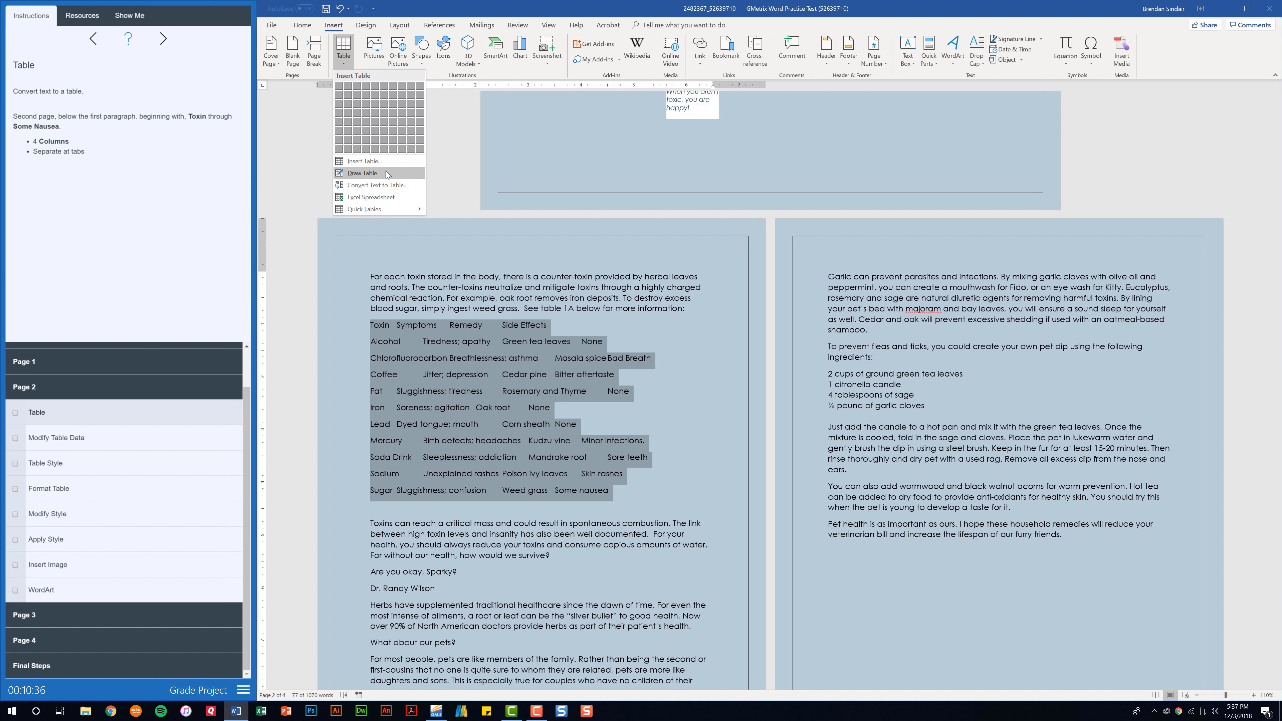
pyautogui.click(403, 190)
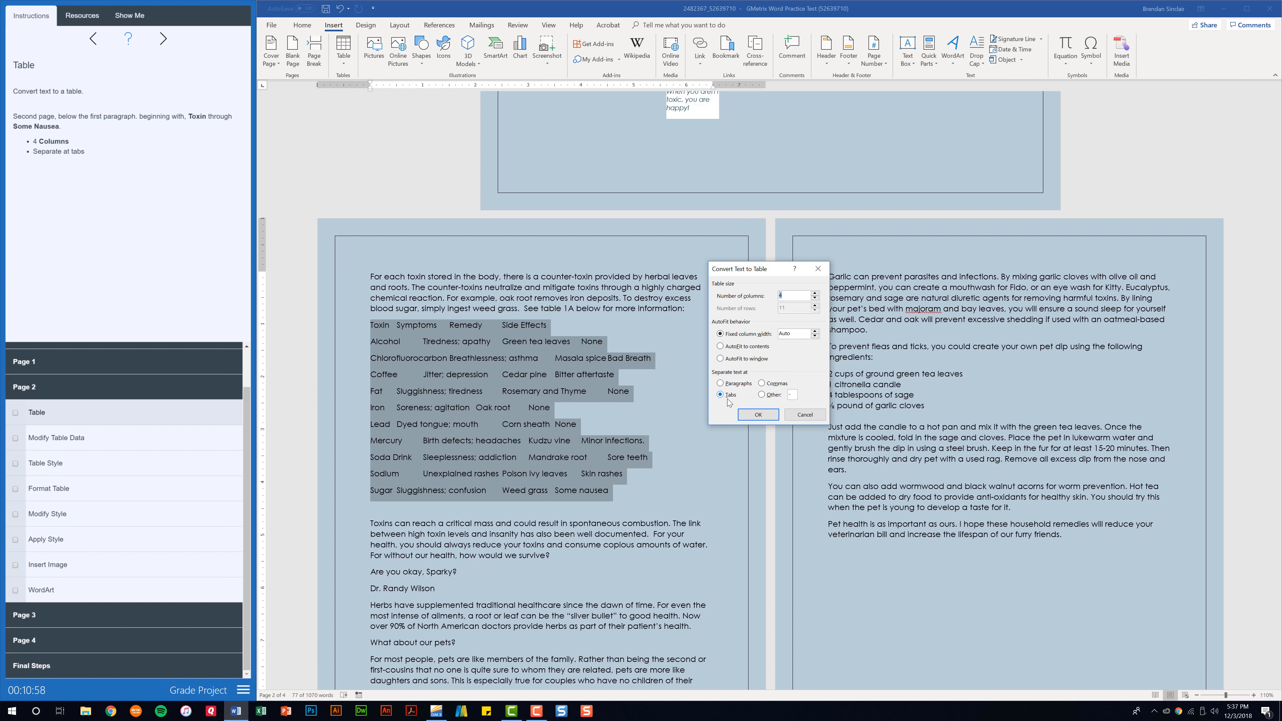
pyautogui.click(758, 415)
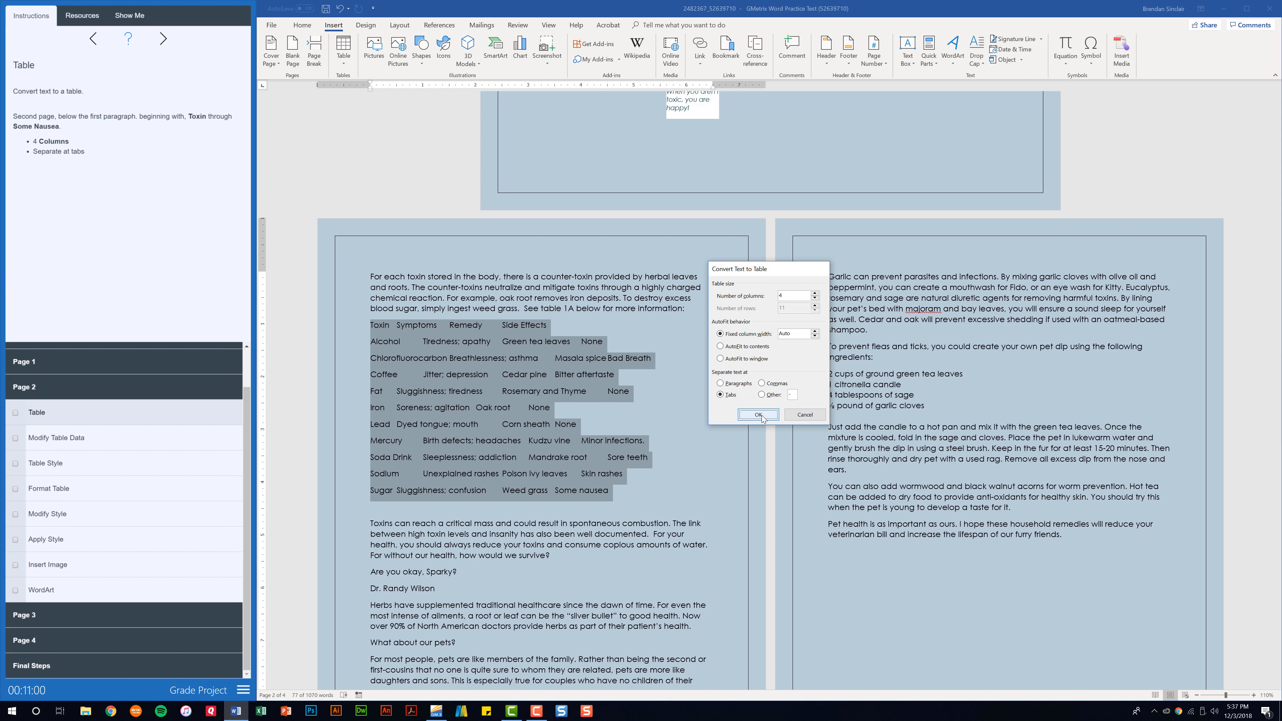
pyautogui.click(15, 412)
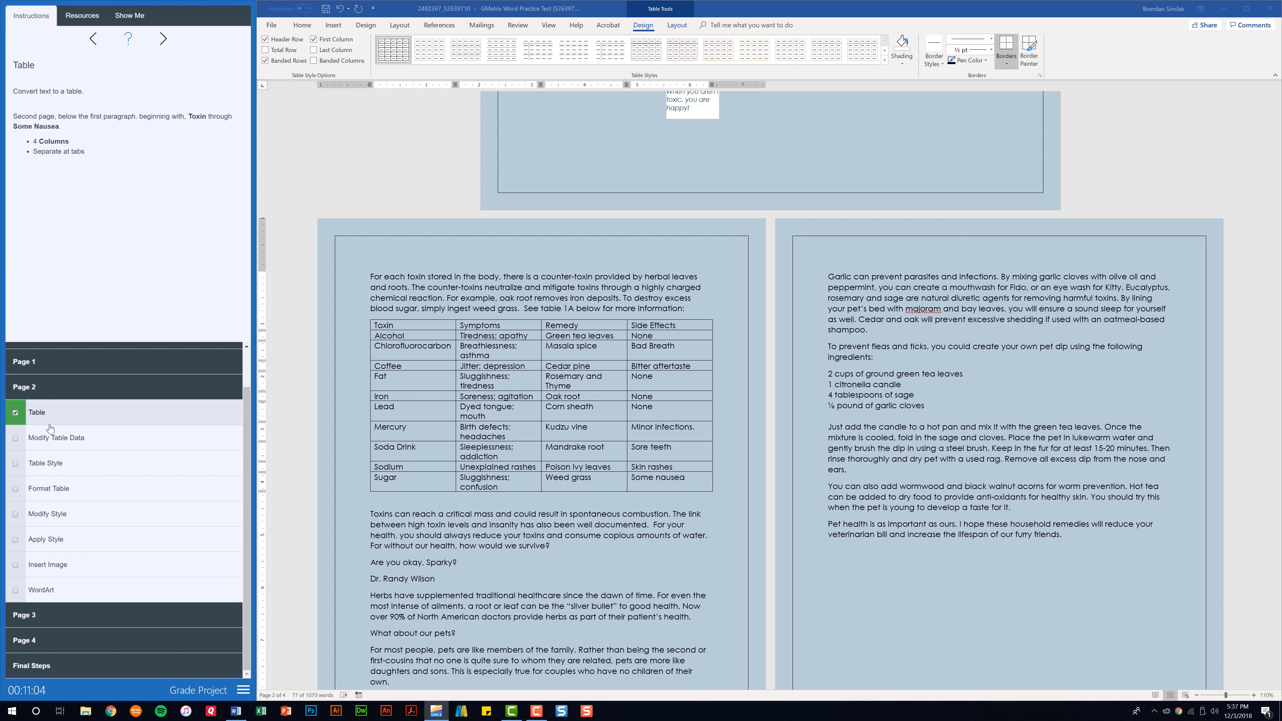
# Overwrite None with Constipation in the Alcohol row's Side Effects cell and check the task
pyautogui.click(54, 437)
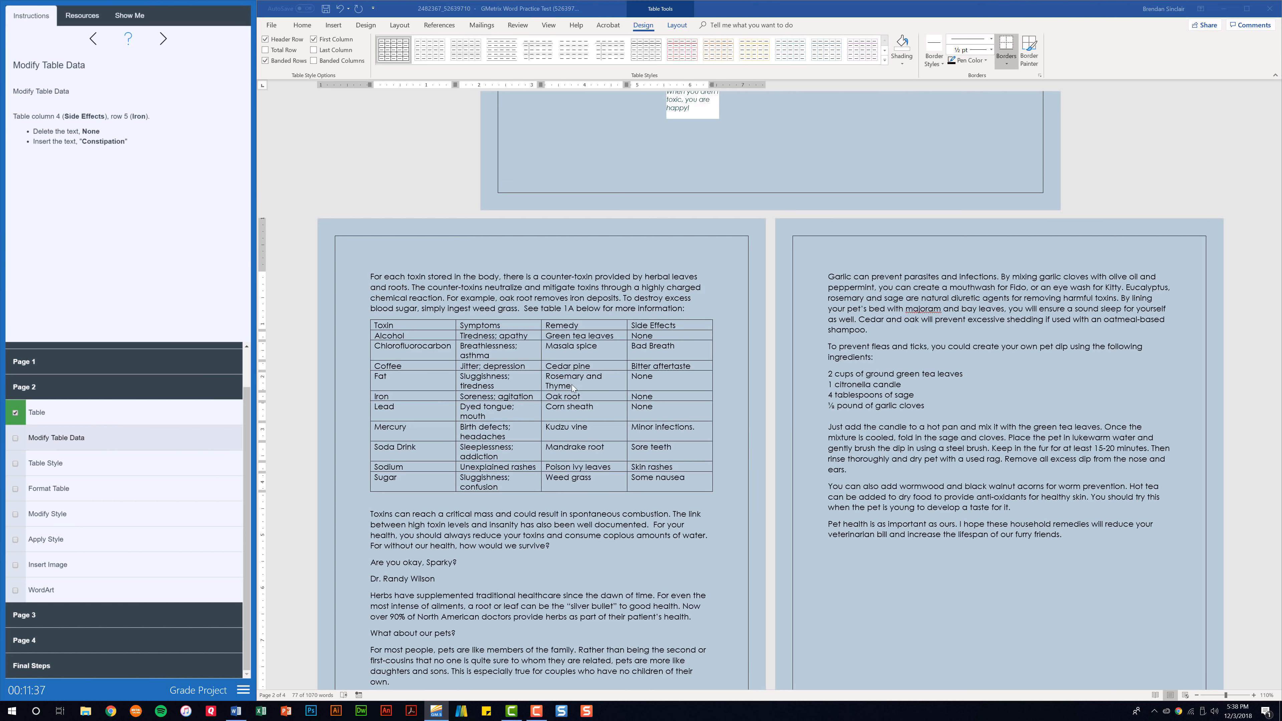
pyautogui.moveTo(658, 333); pyautogui.dragTo(636, 343)
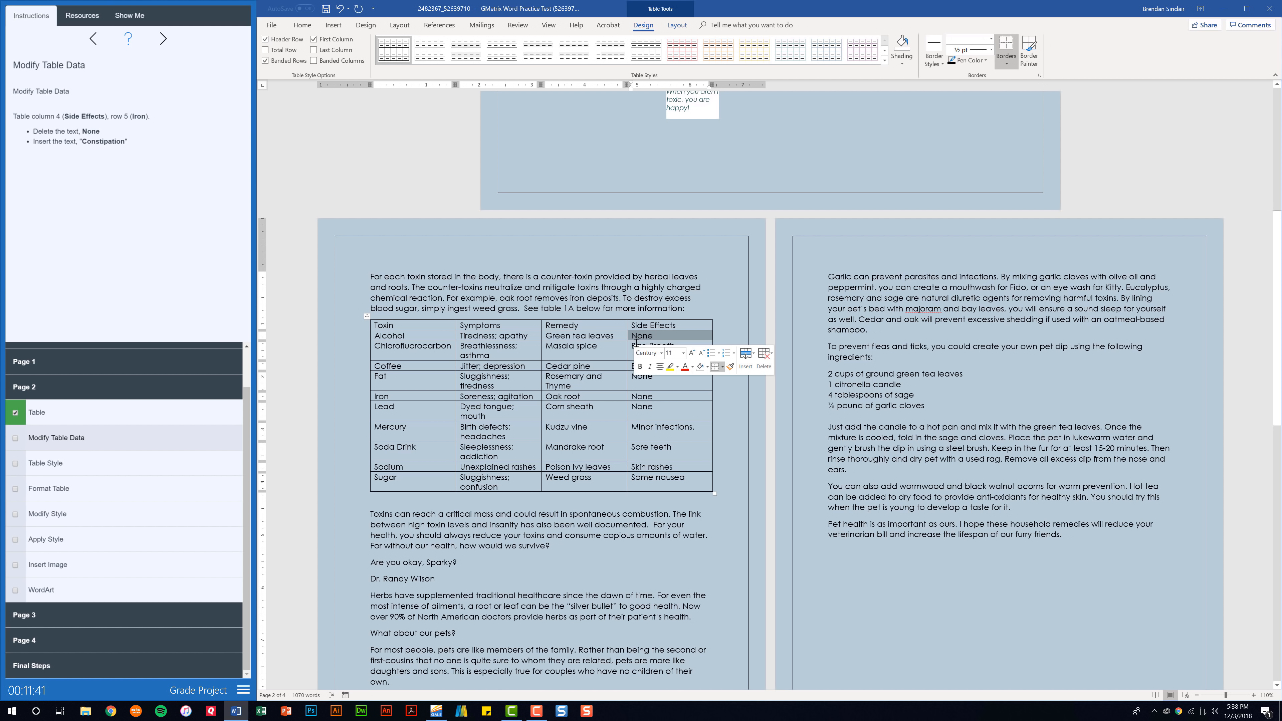
pyautogui.write('Co')
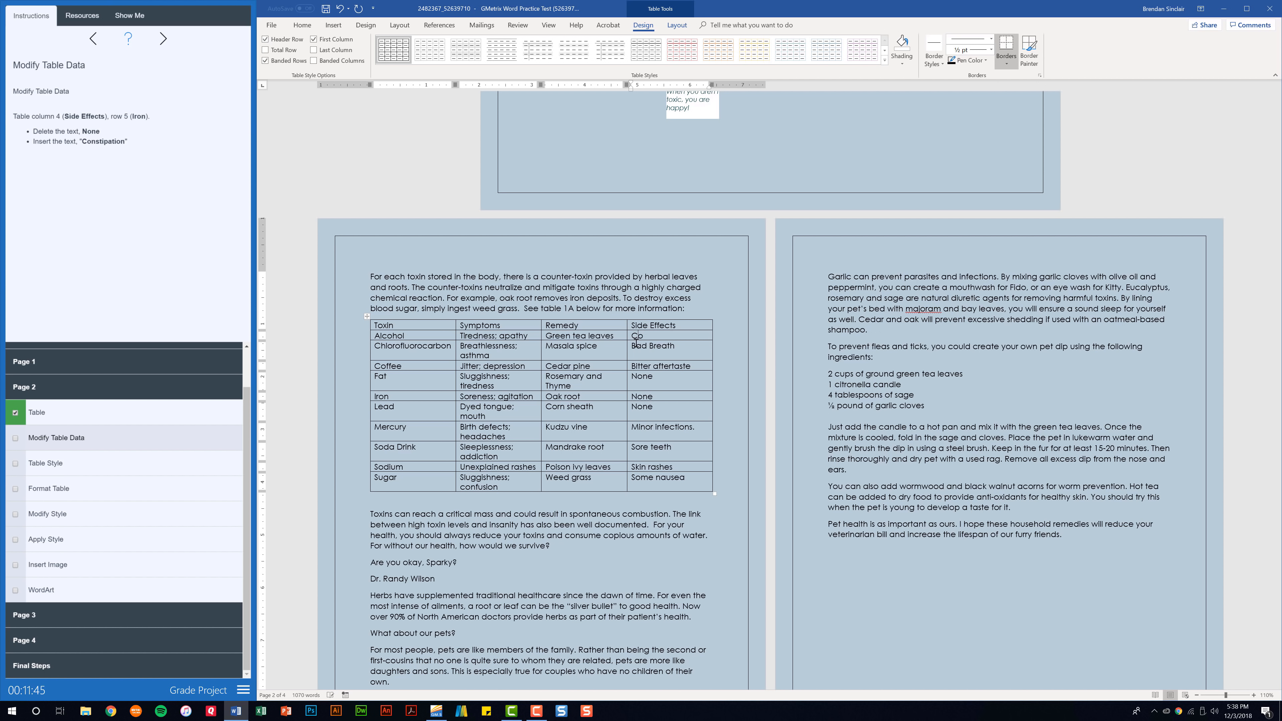
pyautogui.write('nstipation')
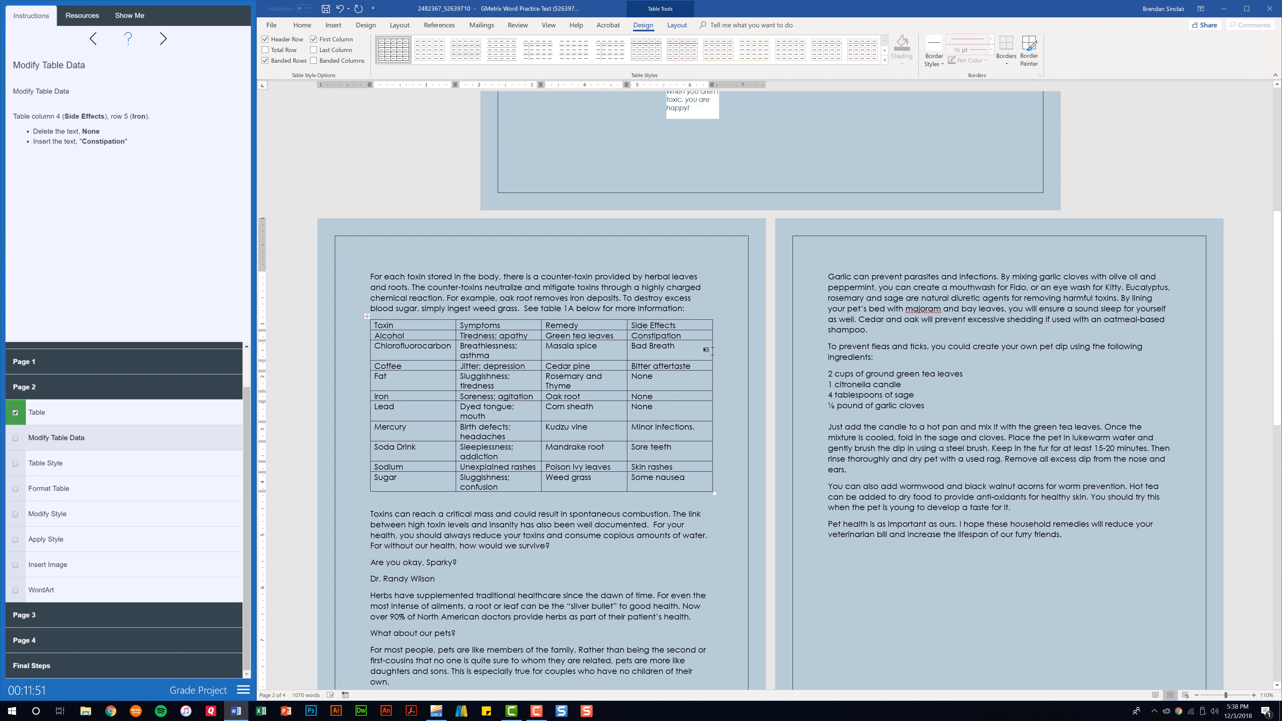
pyautogui.click(52, 438)
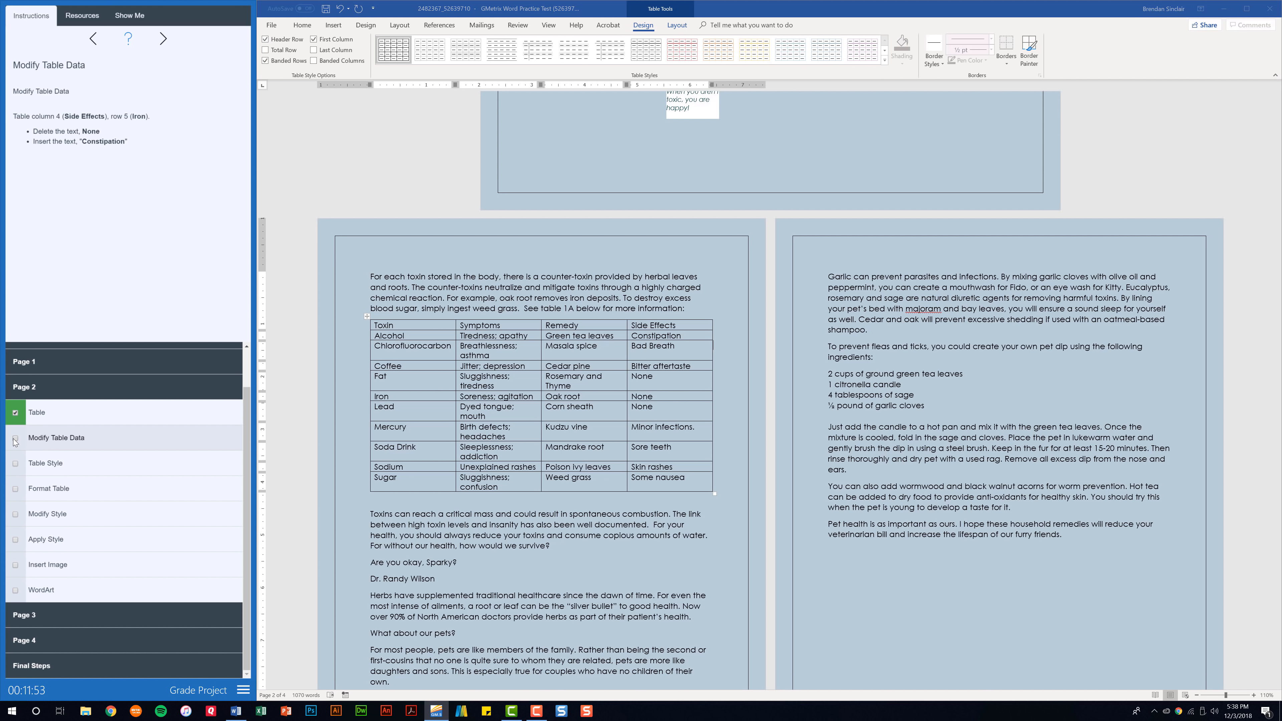
pyautogui.click(60, 470)
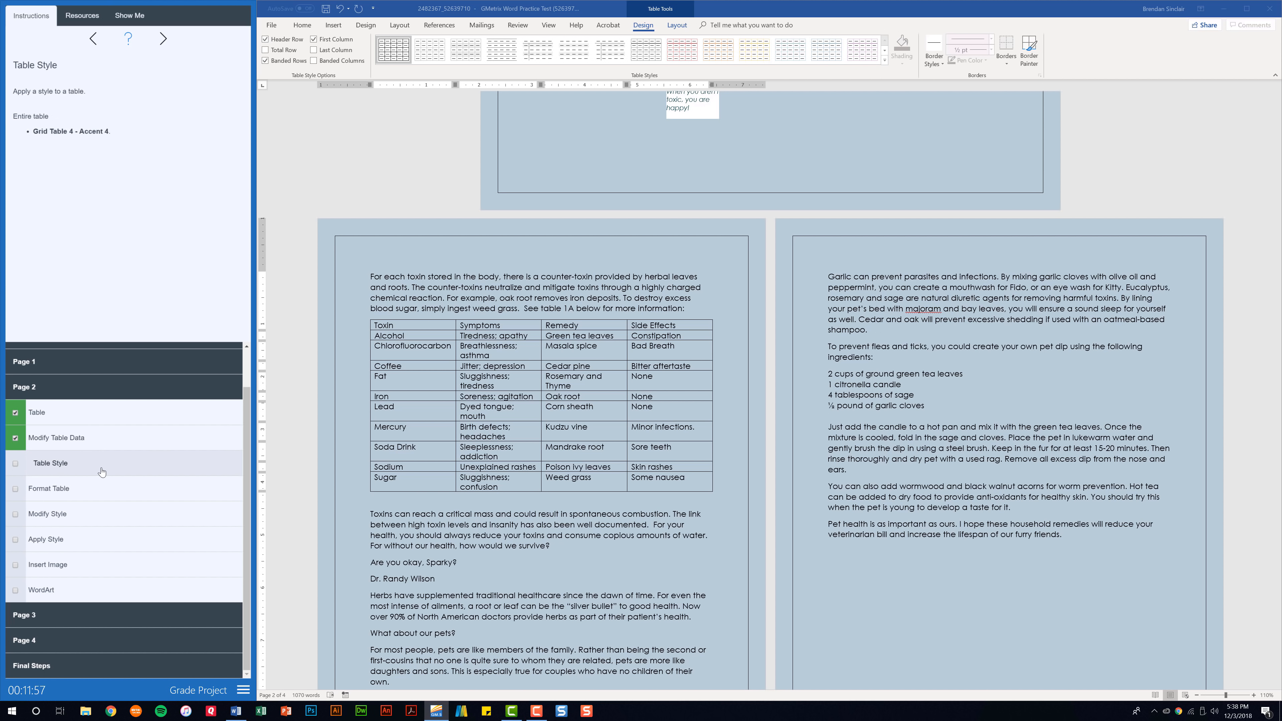
# Apply Grid Table 4 - Accent 4 to the whole toxin table and check off Table Style
pyautogui.click(484, 383)
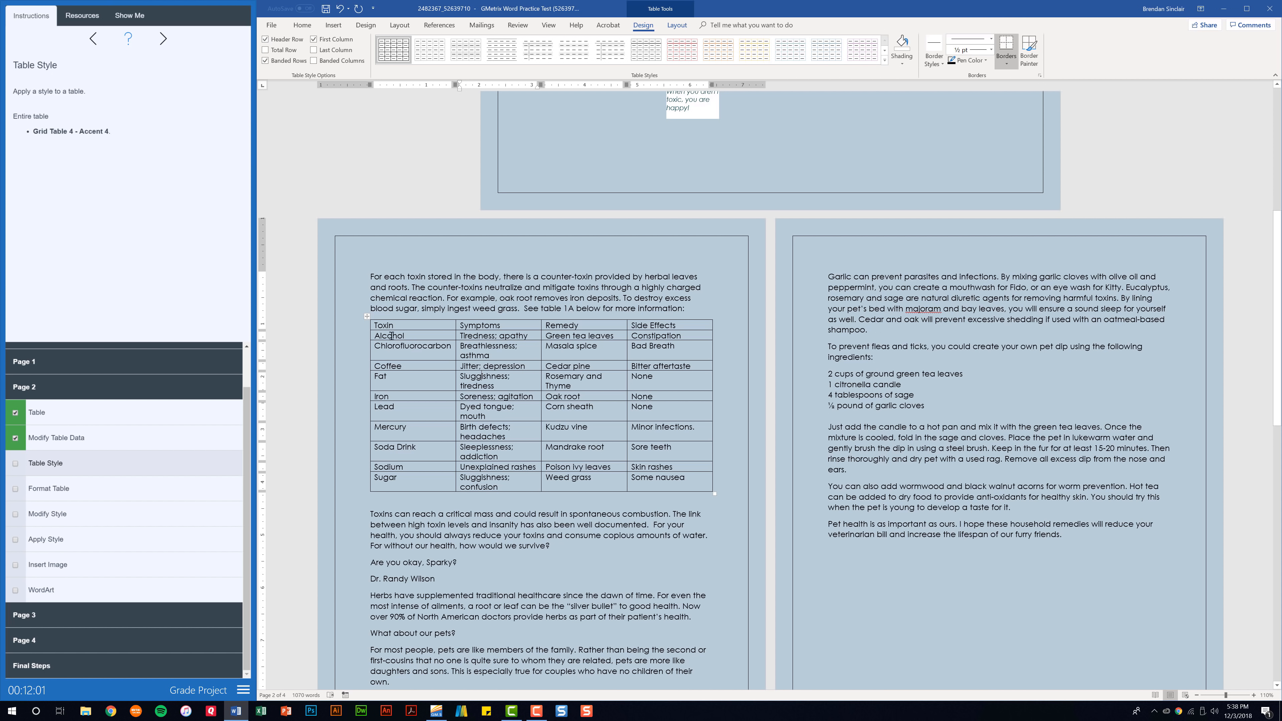
pyautogui.click(365, 314)
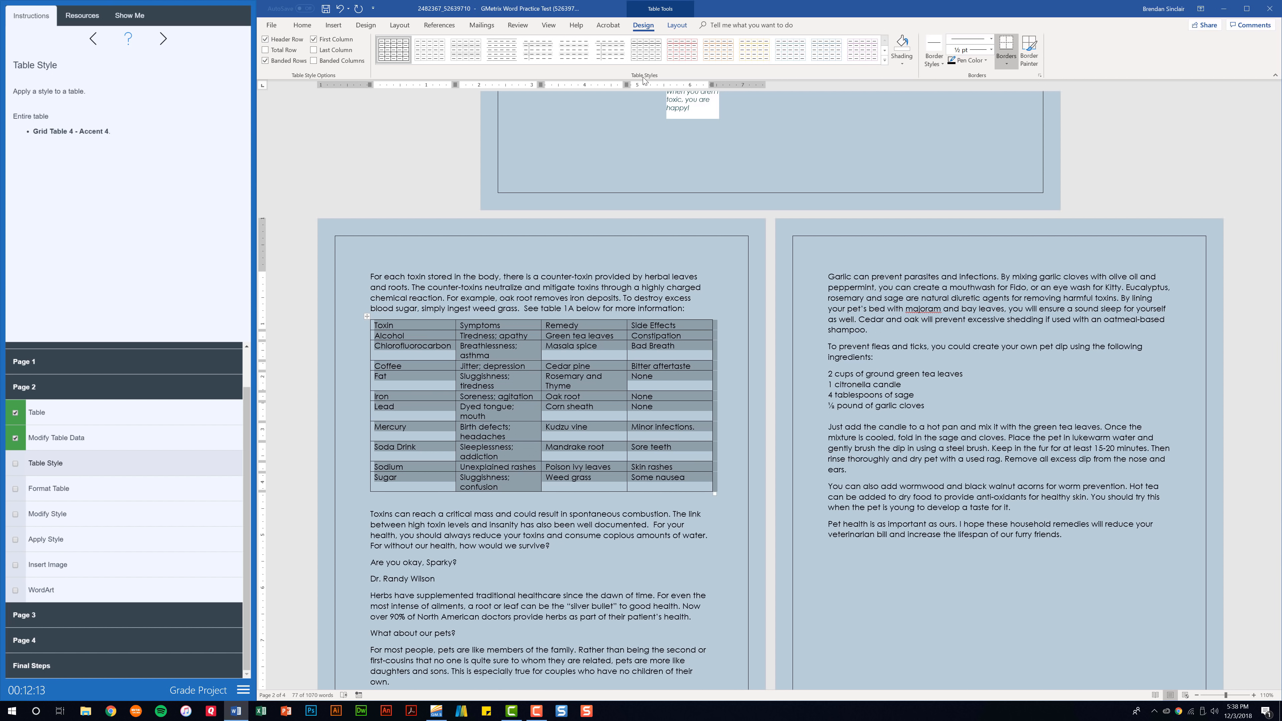
pyautogui.click(885, 61)
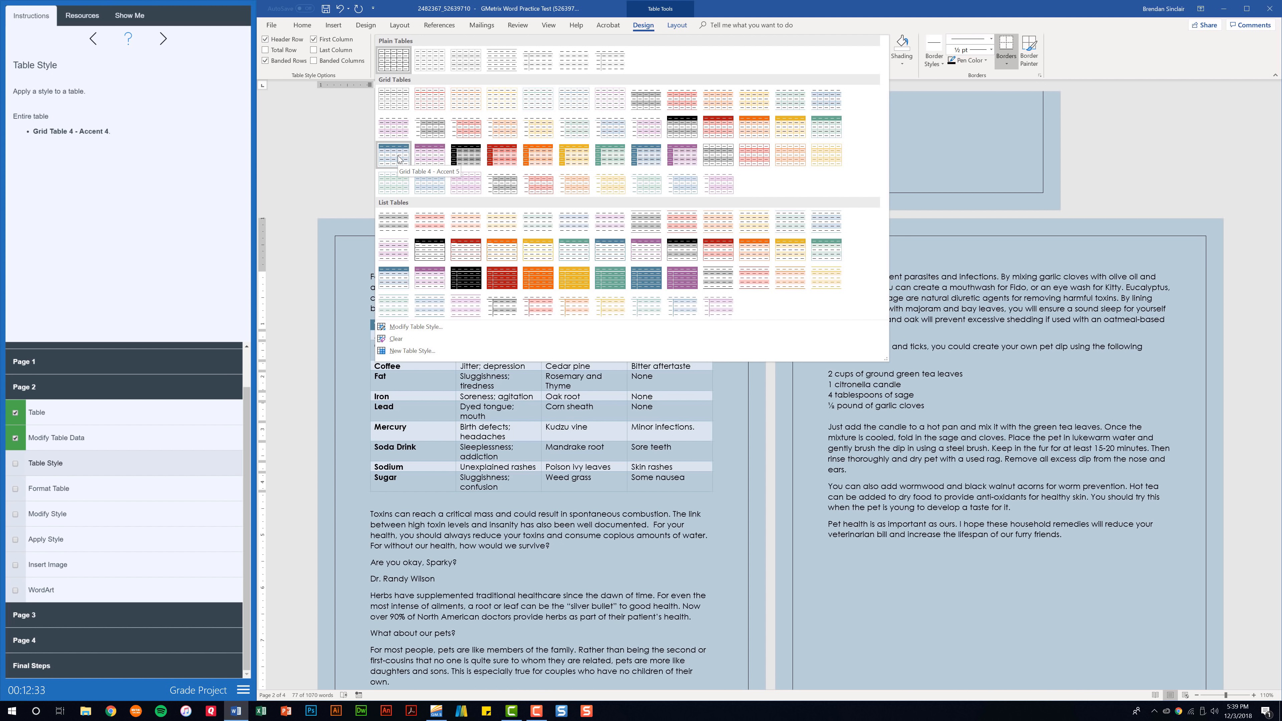
pyautogui.click(828, 130)
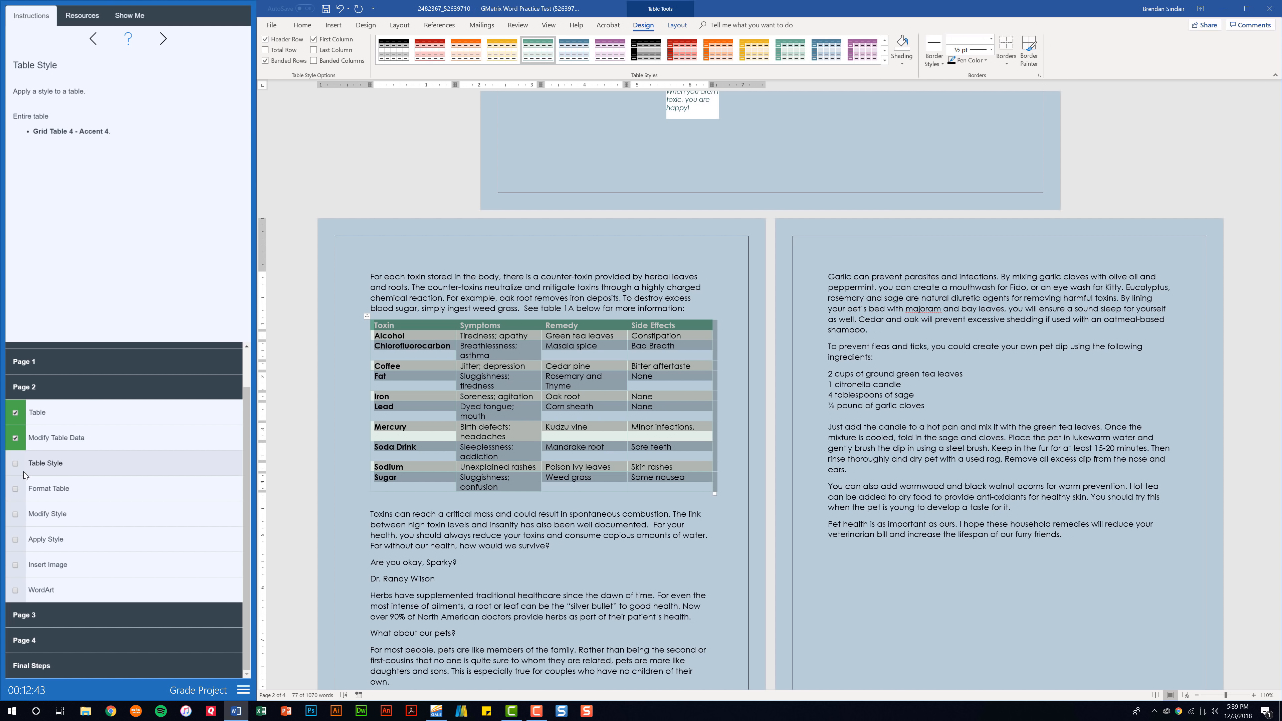
pyautogui.click(16, 464)
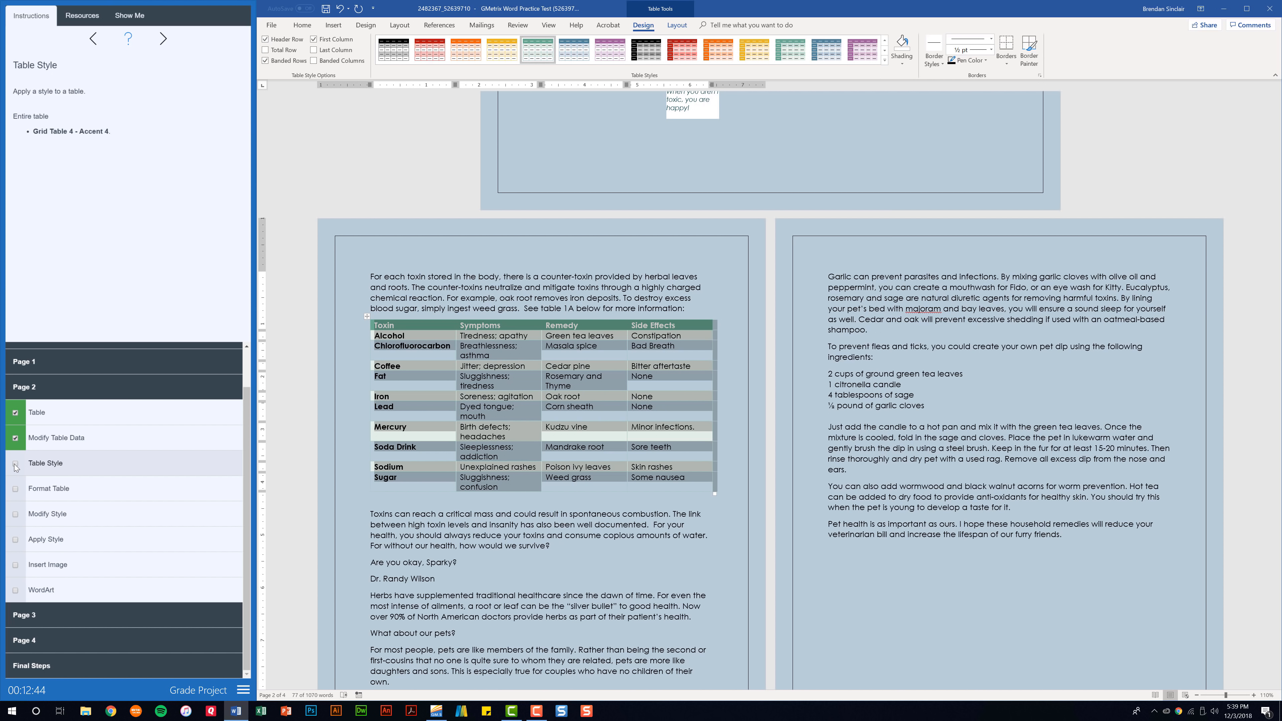
# Center-align the header row, Toxin through Side Effects, with Ctrl+E and check off Format Table
pyautogui.click(57, 494)
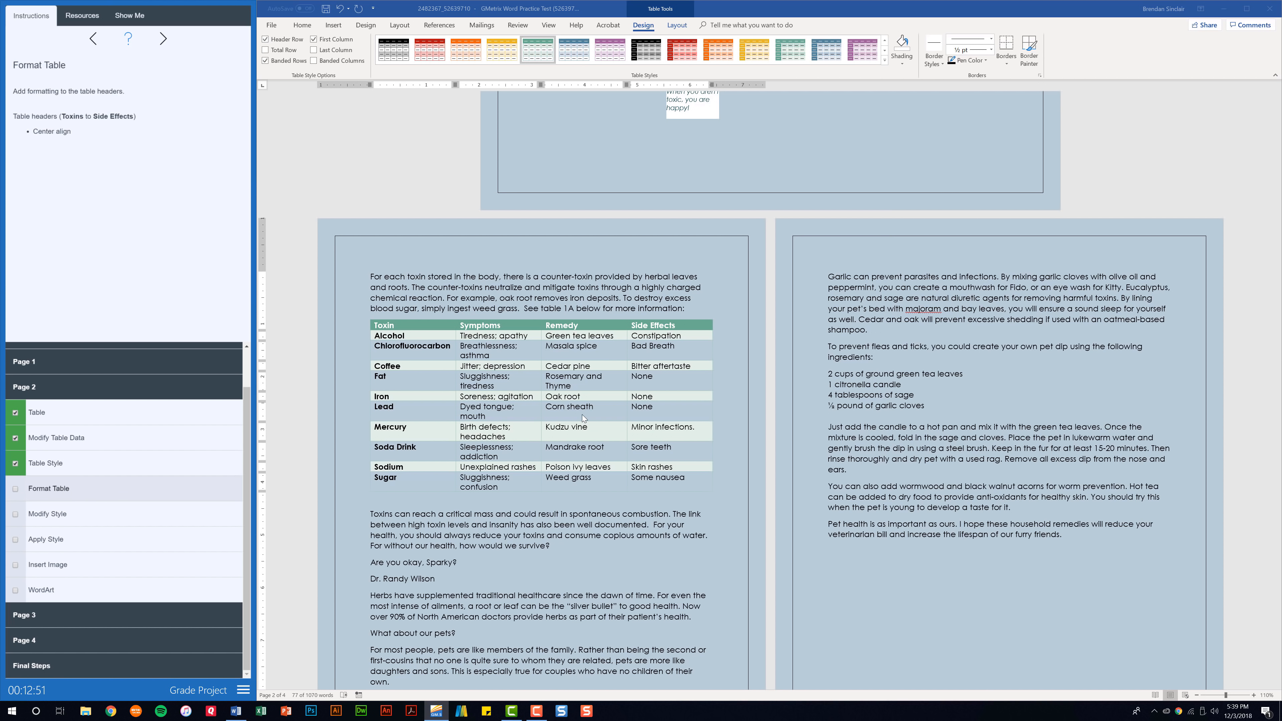
pyautogui.moveTo(375, 325); pyautogui.dragTo(684, 327)
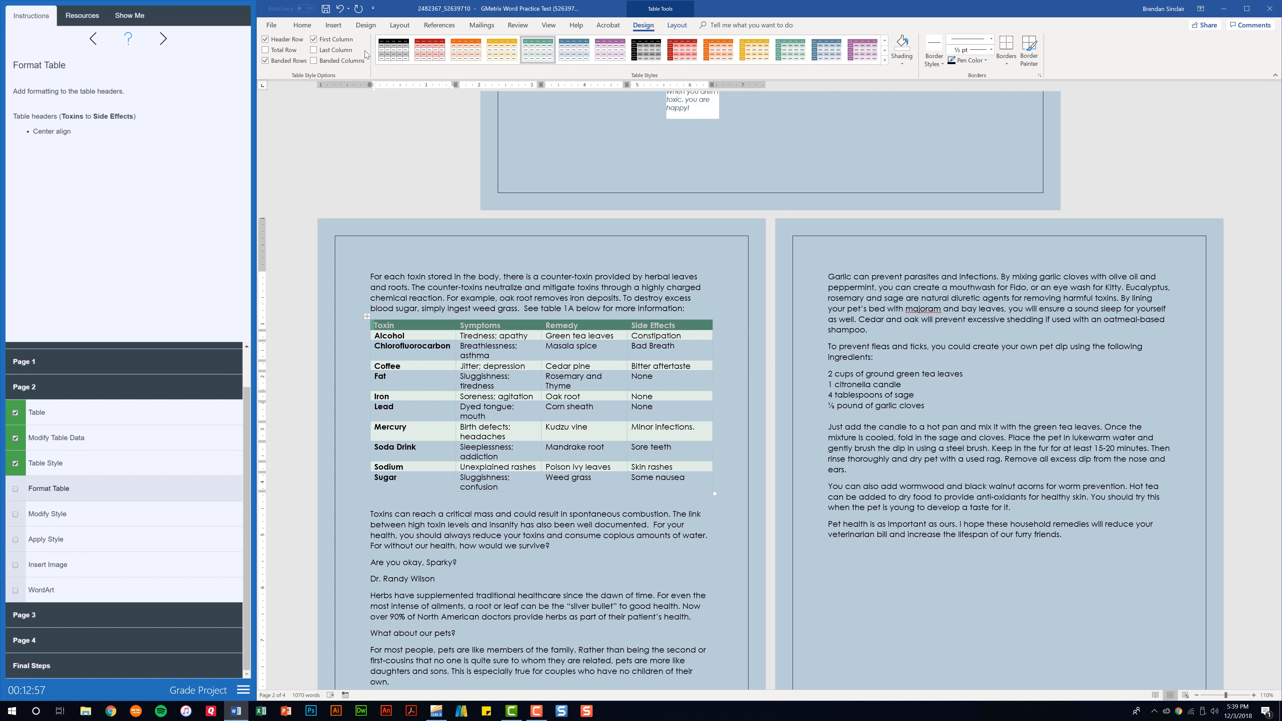
pyautogui.click(302, 25)
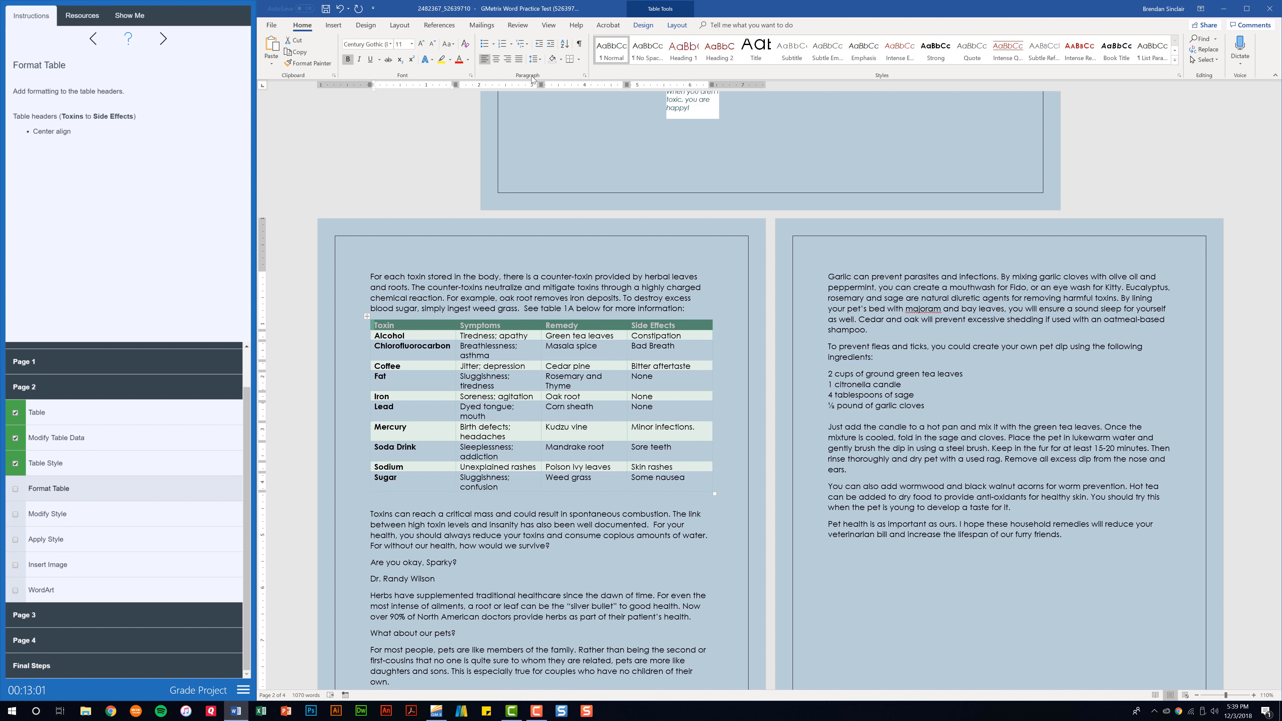
pyautogui.hotkey('ctrl', 'e')
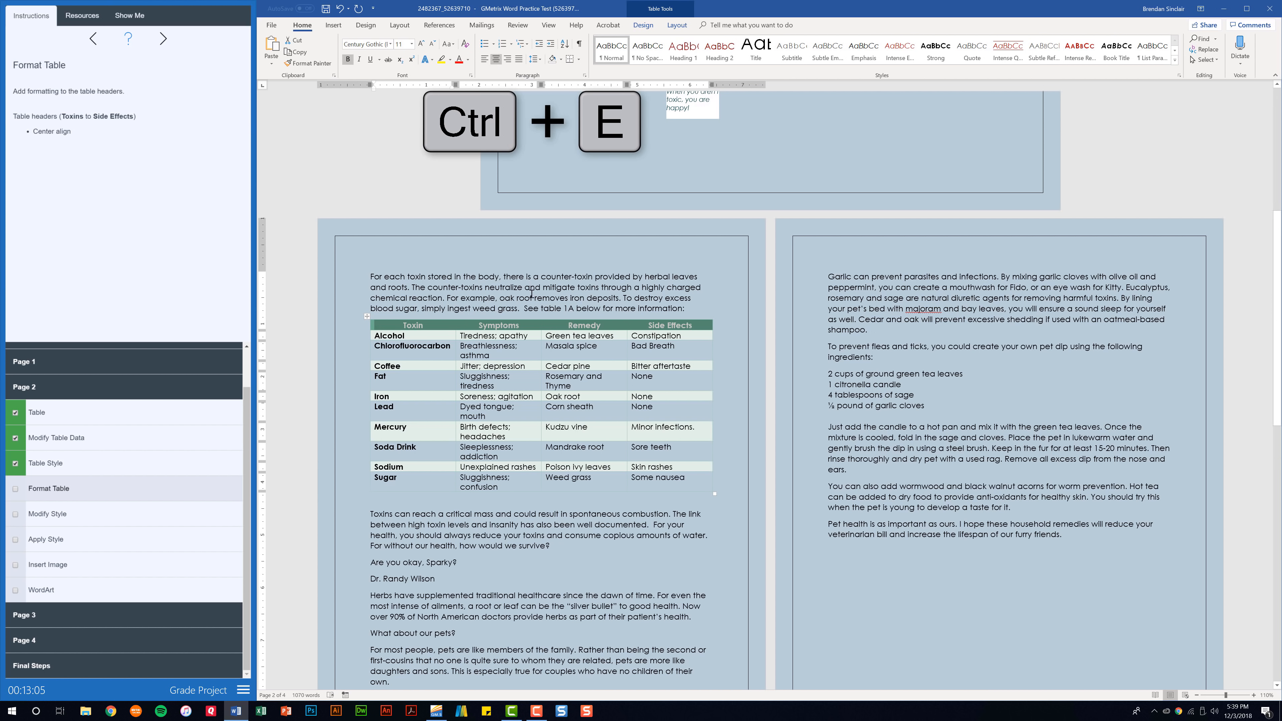
pyautogui.click(15, 489)
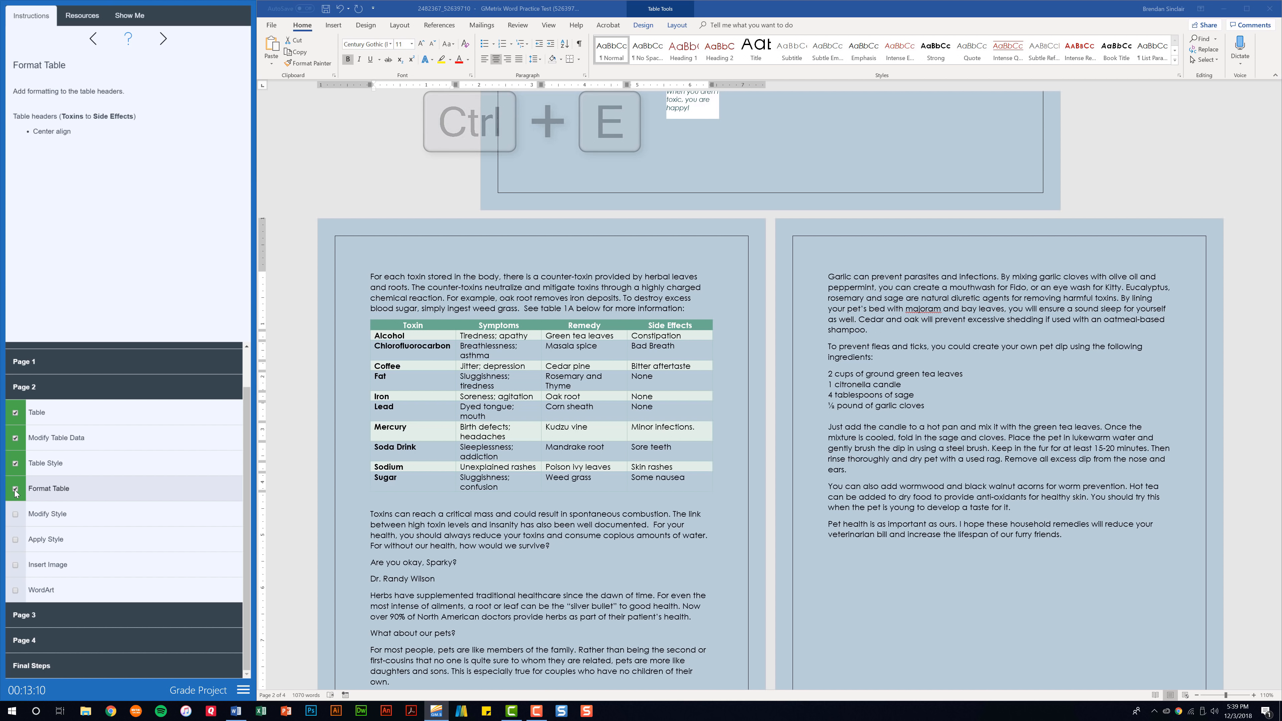
pyautogui.click(74, 524)
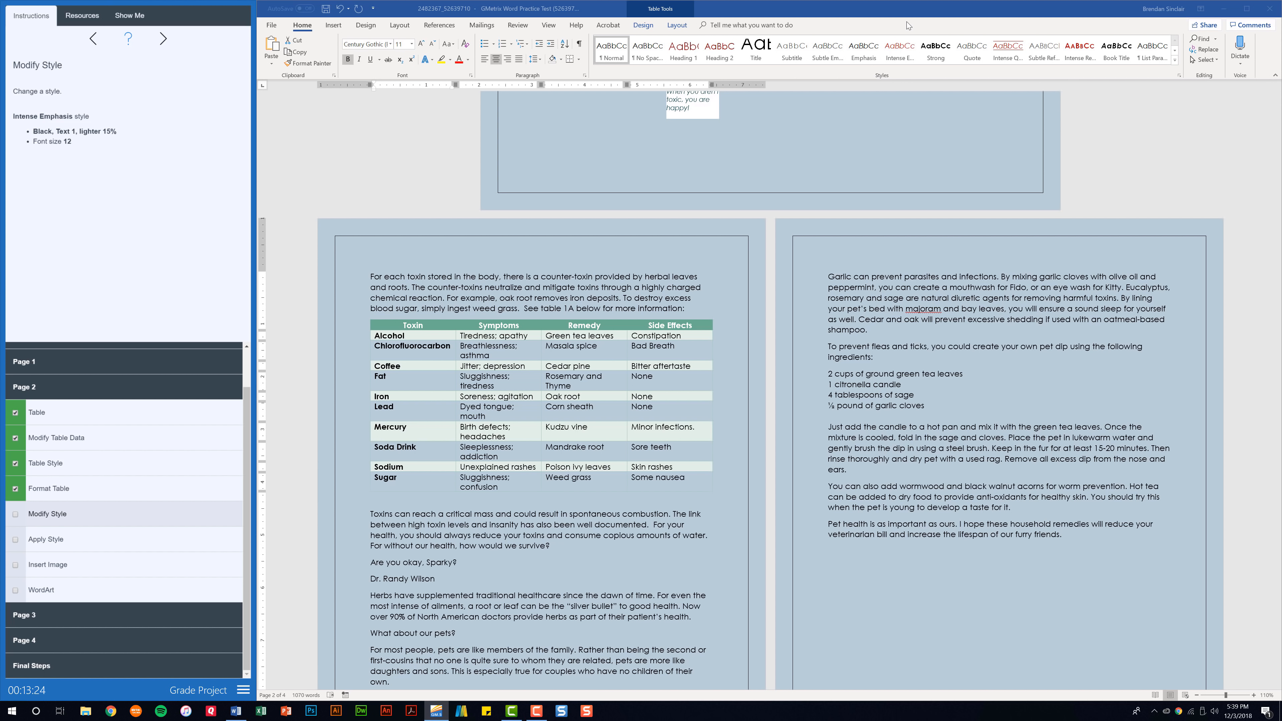
# Modify Intense Emphasis to 12 pt, Black, Text 1, Lighter 15% and check off Modify Style
pyautogui.click(903, 55)
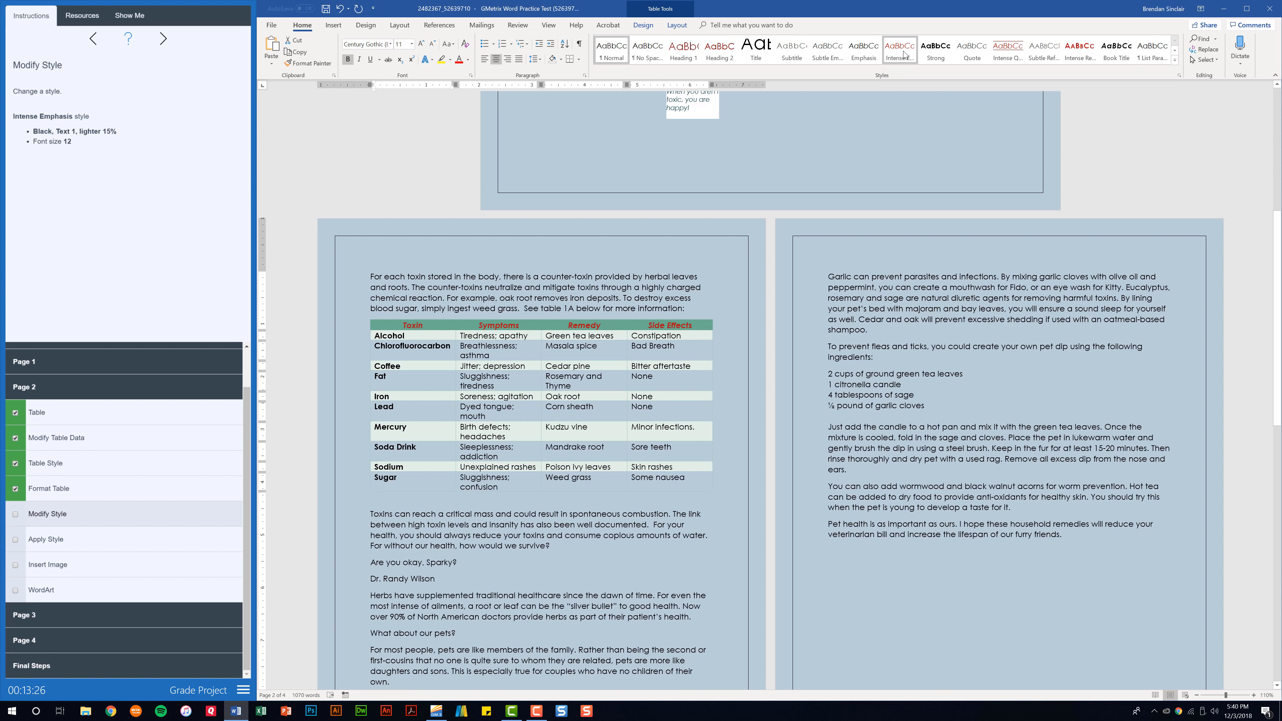
pyautogui.rightClick(904, 53)
pyautogui.click(952, 69)
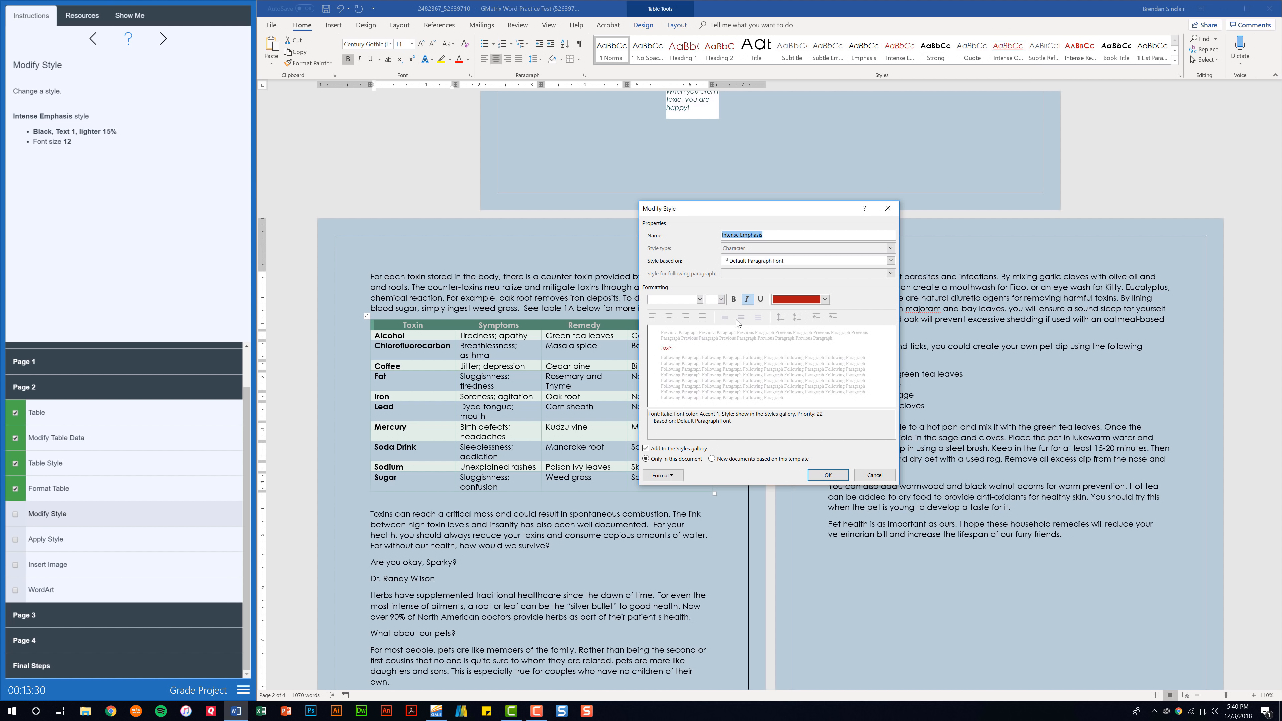
pyautogui.click(805, 302)
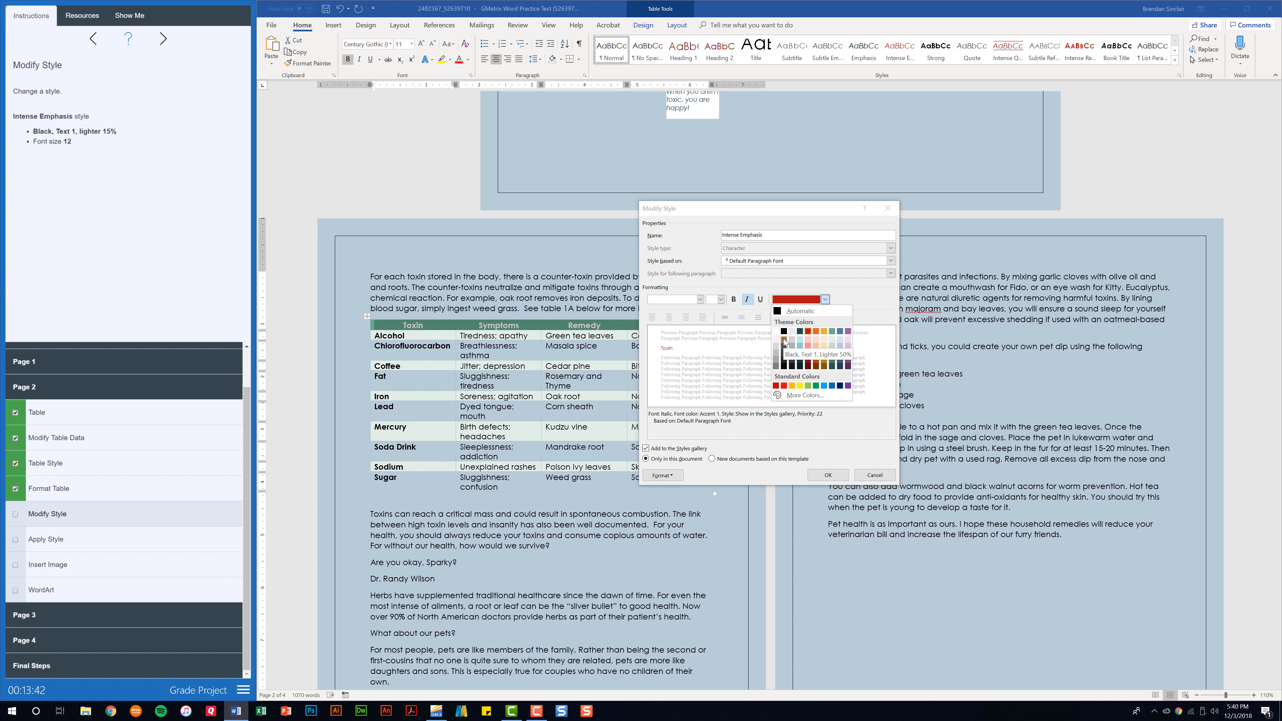
pyautogui.click(784, 363)
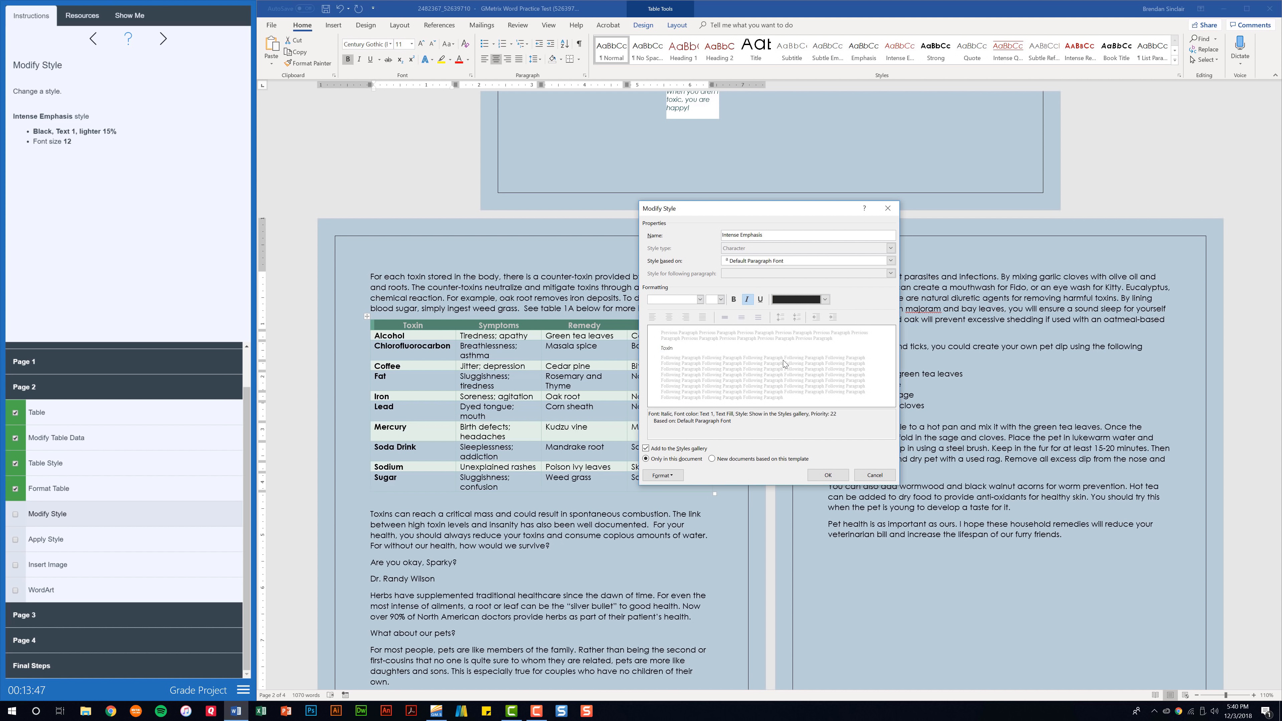
pyautogui.click(720, 299)
pyautogui.click(711, 337)
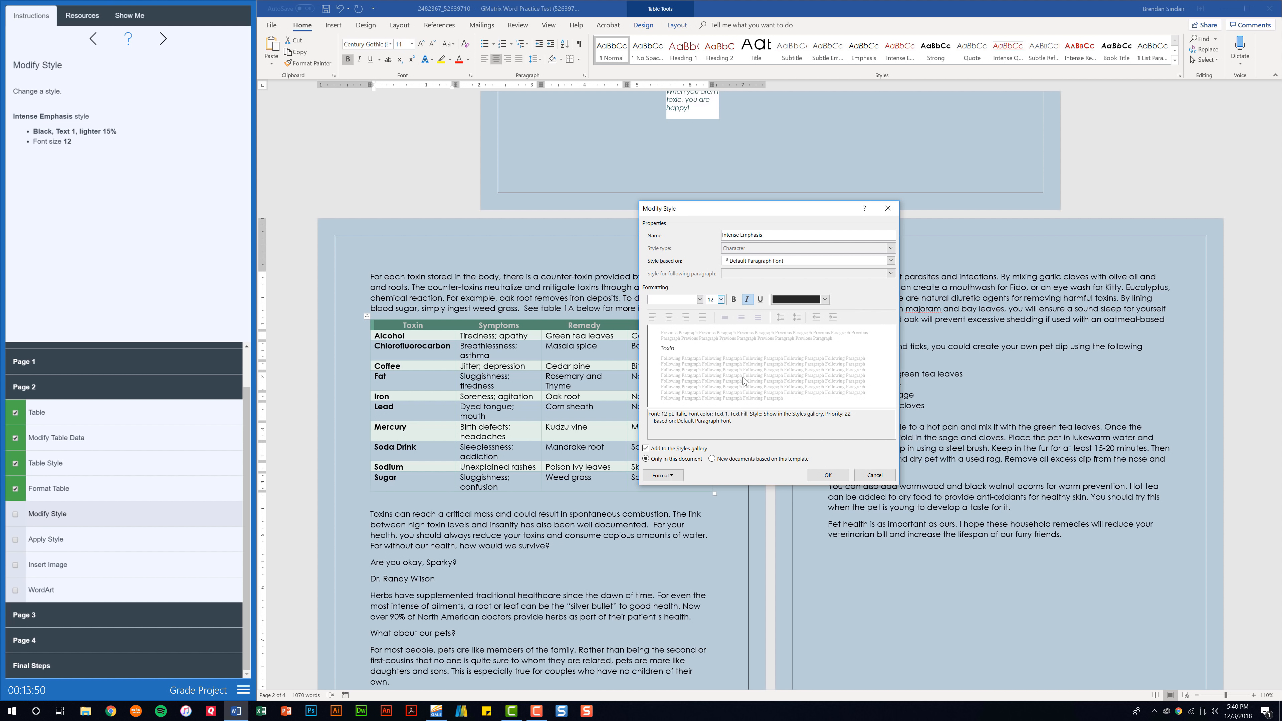
pyautogui.click(815, 476)
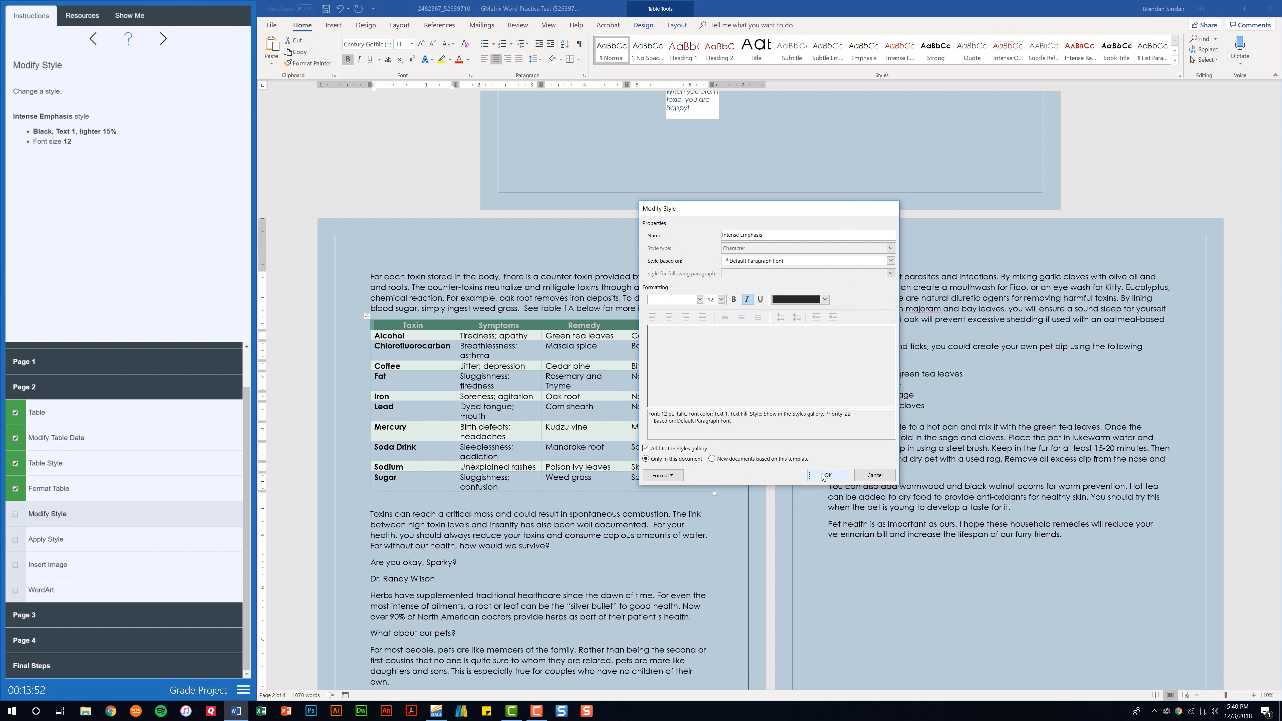
pyautogui.click(15, 516)
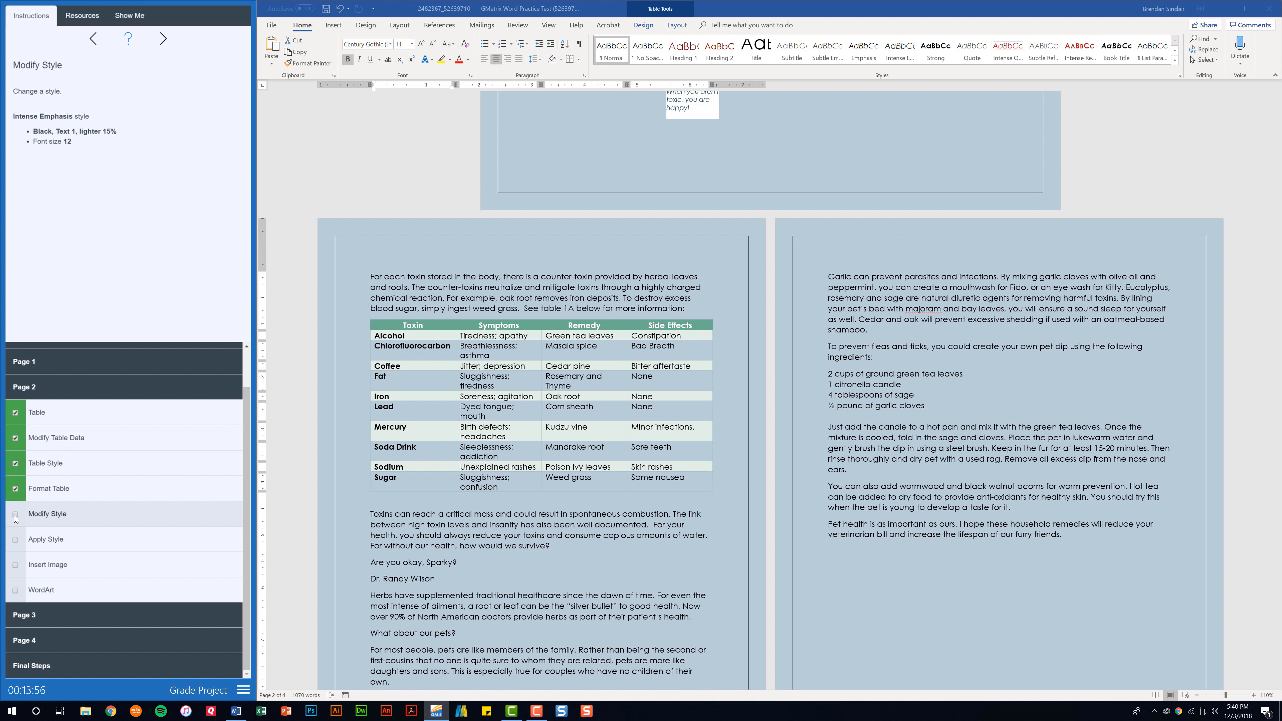
pyautogui.click(15, 515)
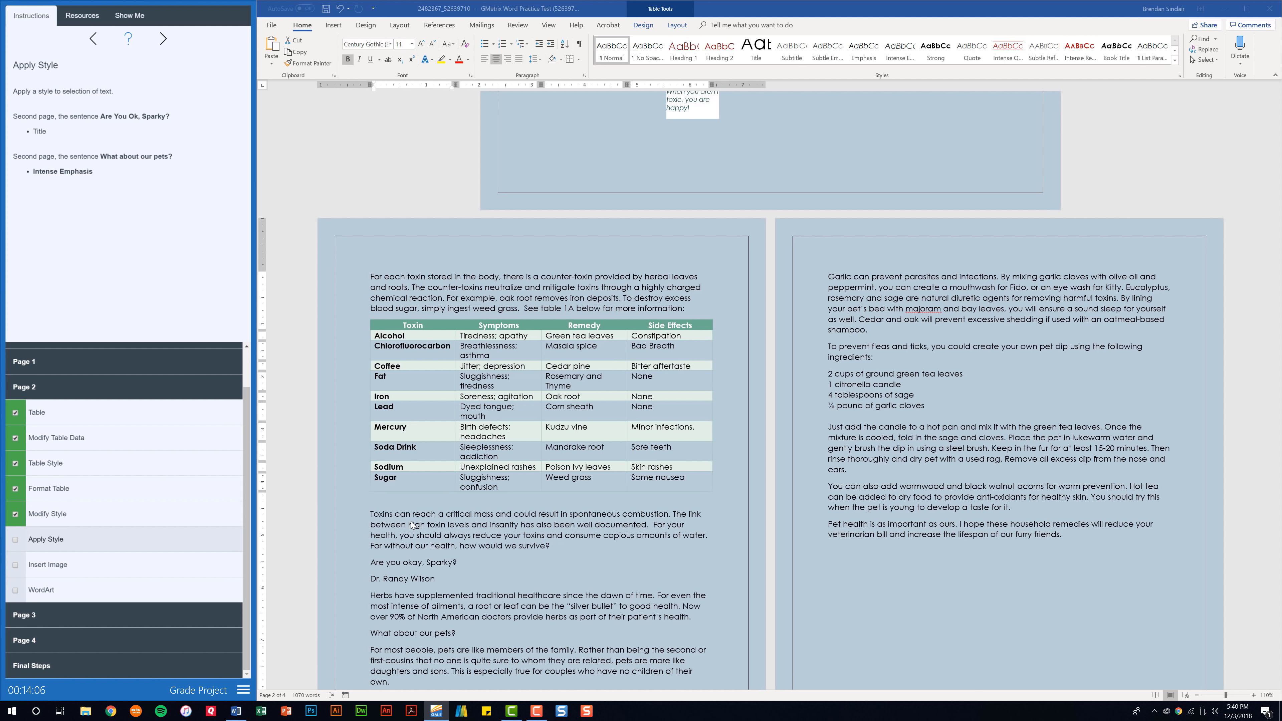
# Apply the Title style to 'Are you okay, Sparky?'
pyautogui.click(380, 564)
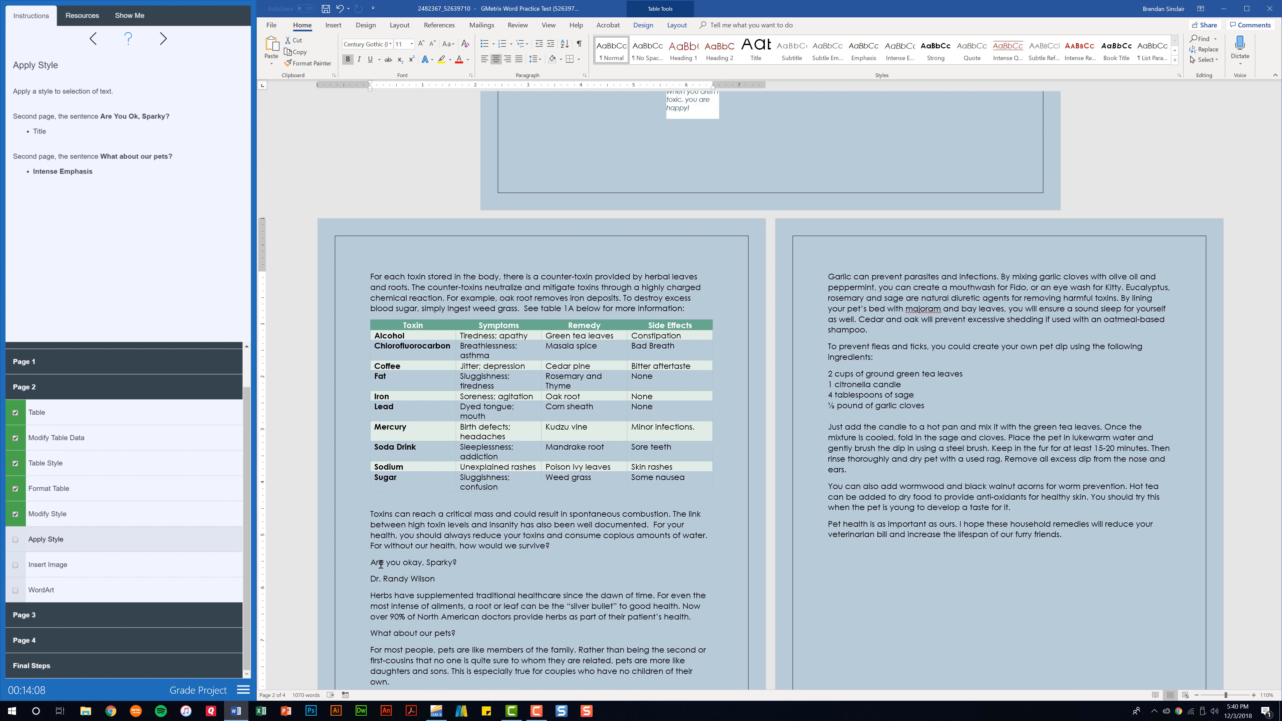
pyautogui.moveTo(370, 563); pyautogui.dragTo(459, 562)
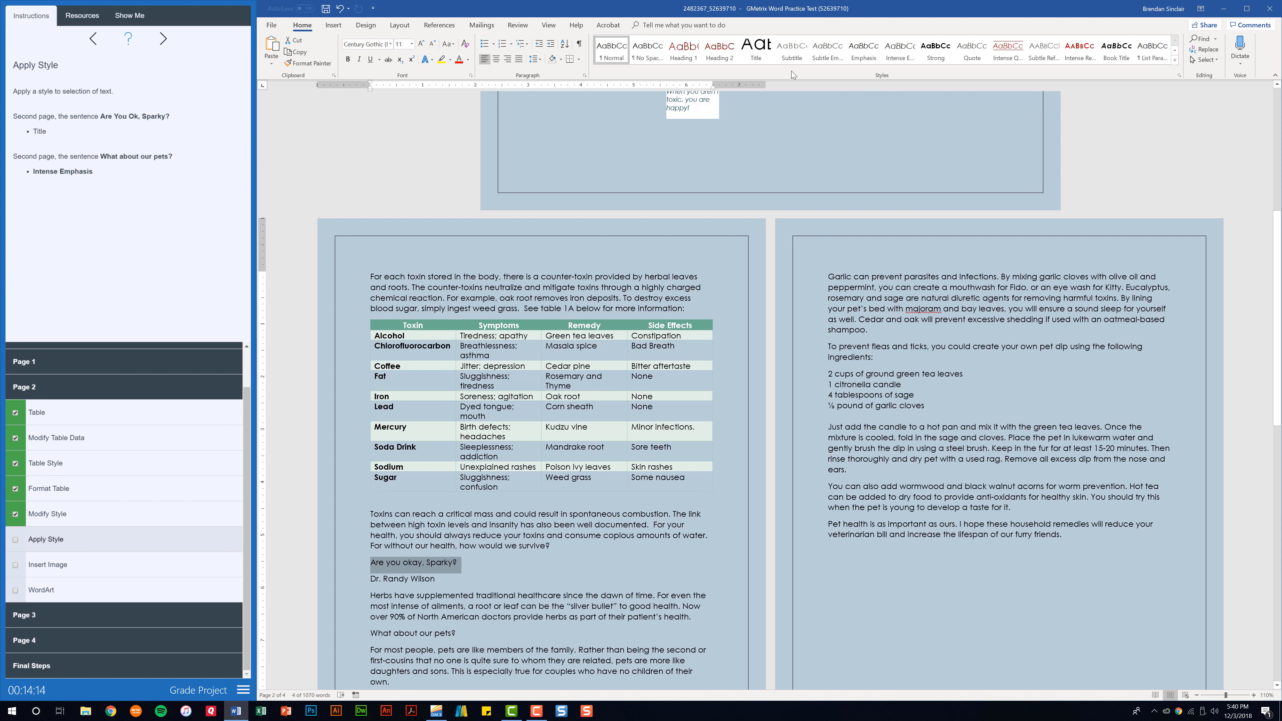
pyautogui.click(754, 50)
pyautogui.click(755, 51)
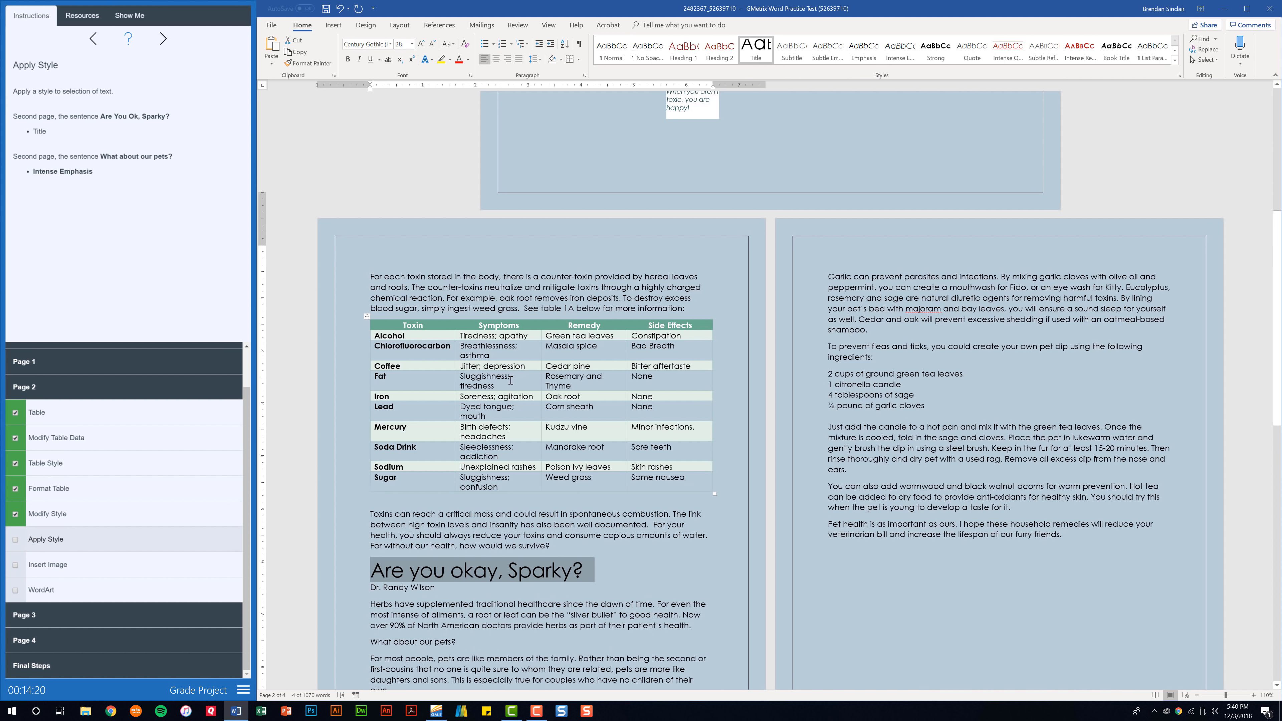
# Apply Intense Emphasis to 'What about our pets?' and check off Apply Style
pyautogui.scroll(-5, 448, 469)
pyautogui.moveTo(459, 511); pyautogui.dragTo(375, 512)
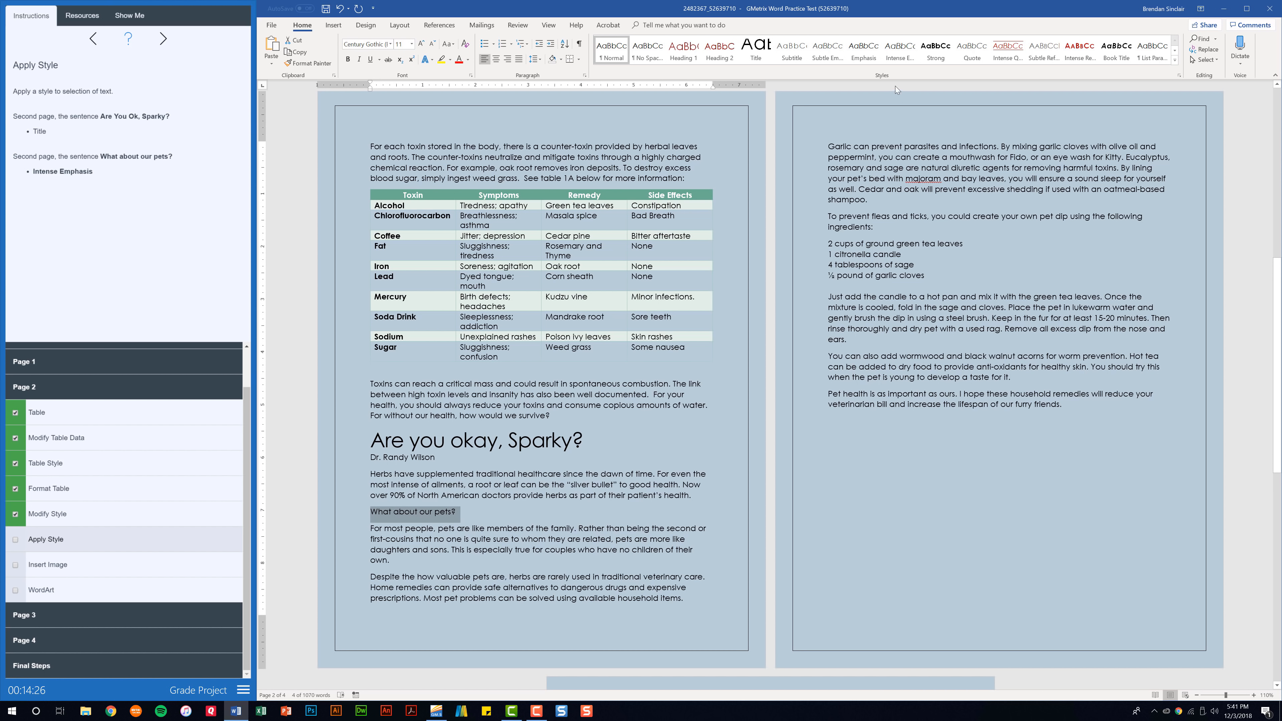
pyautogui.click(896, 55)
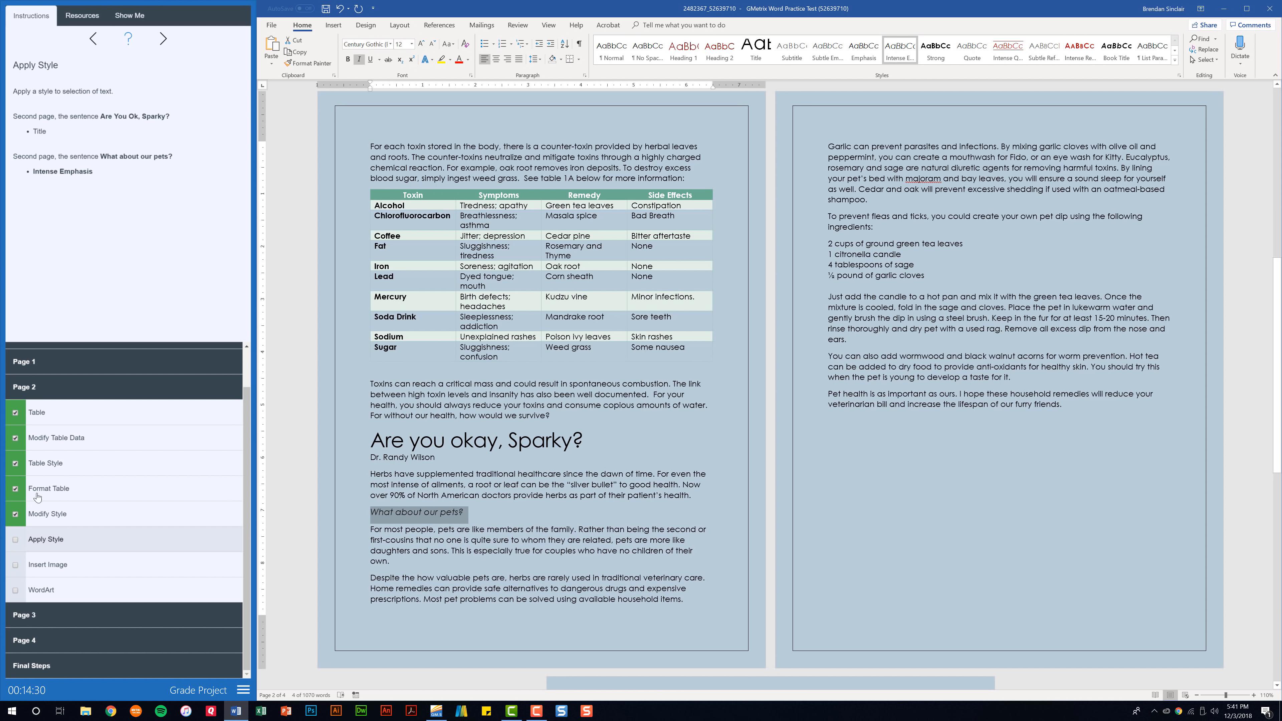
pyautogui.click(17, 544)
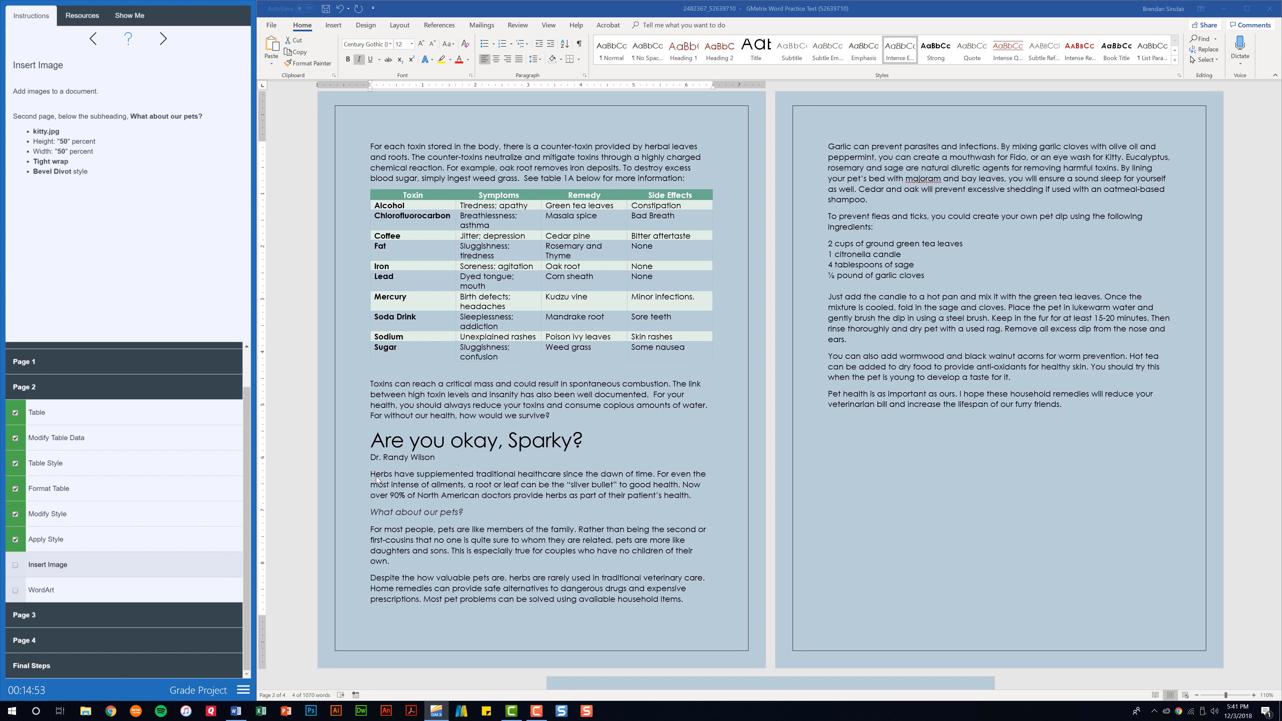
# Insert kitty.jpg at the start of the 'For most people' paragraph, below 'What about our pets?'
pyautogui.click(370, 532)
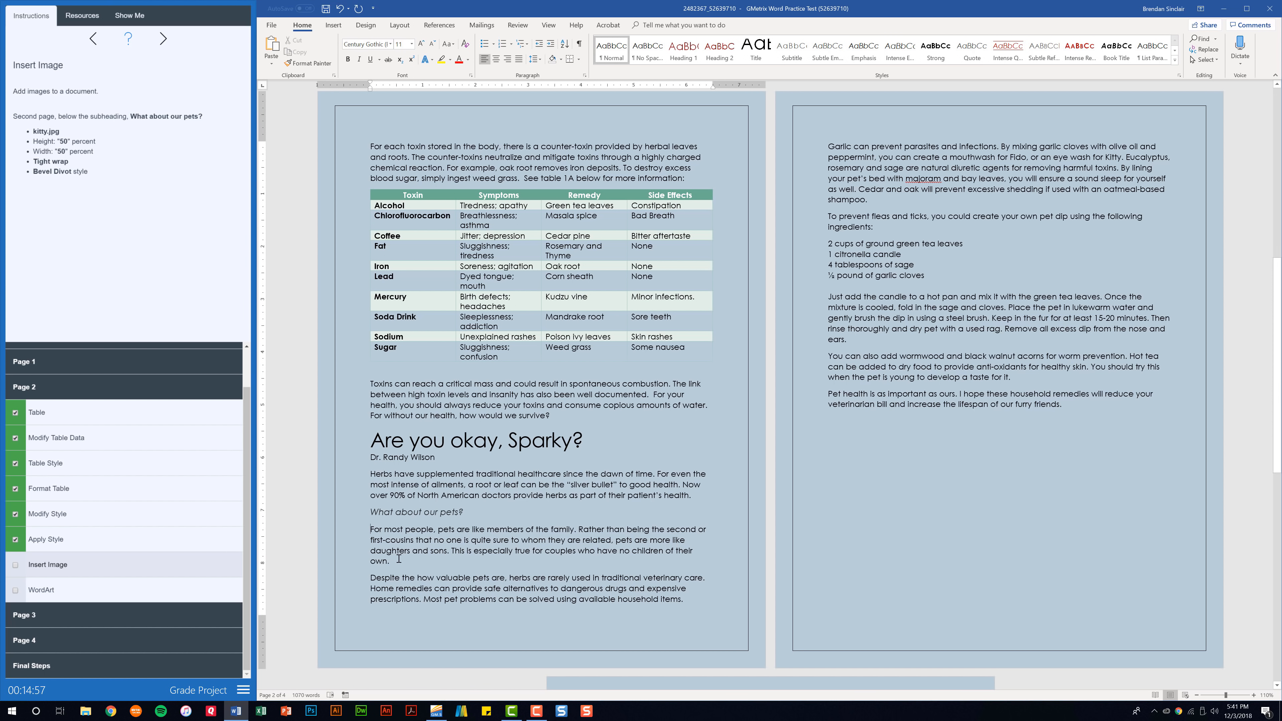
pyautogui.click(333, 25)
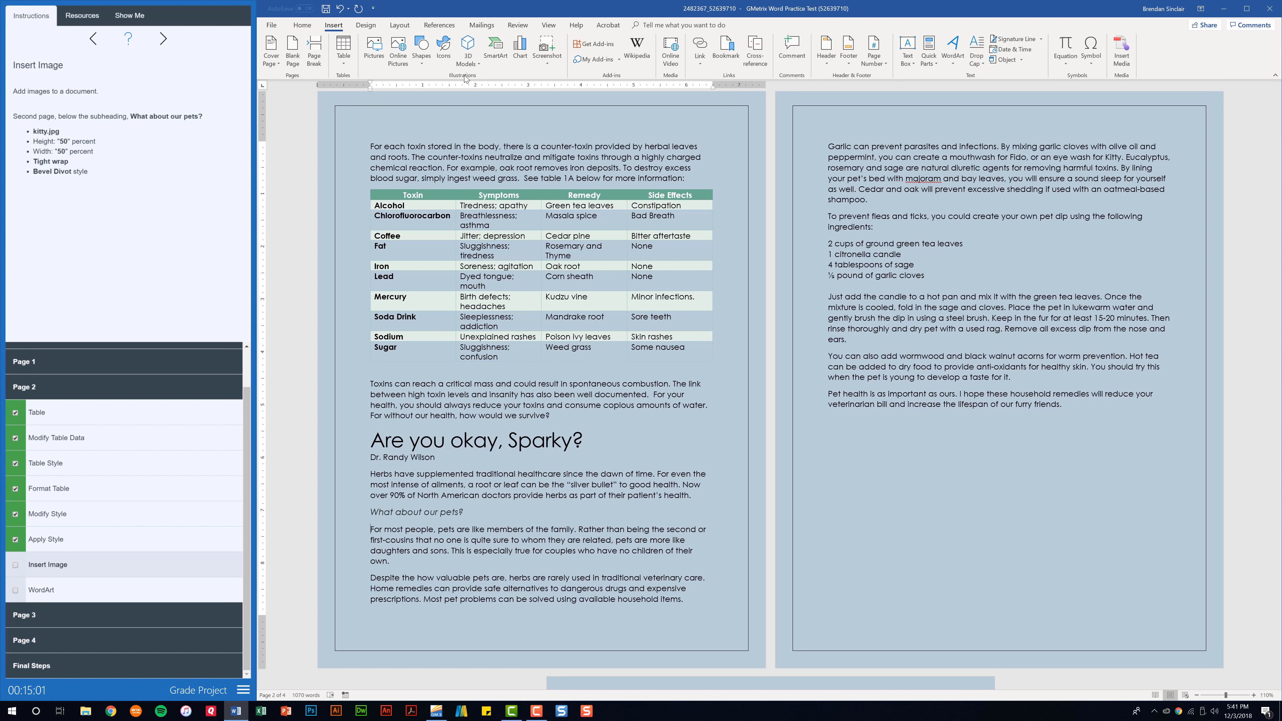
pyautogui.click(373, 48)
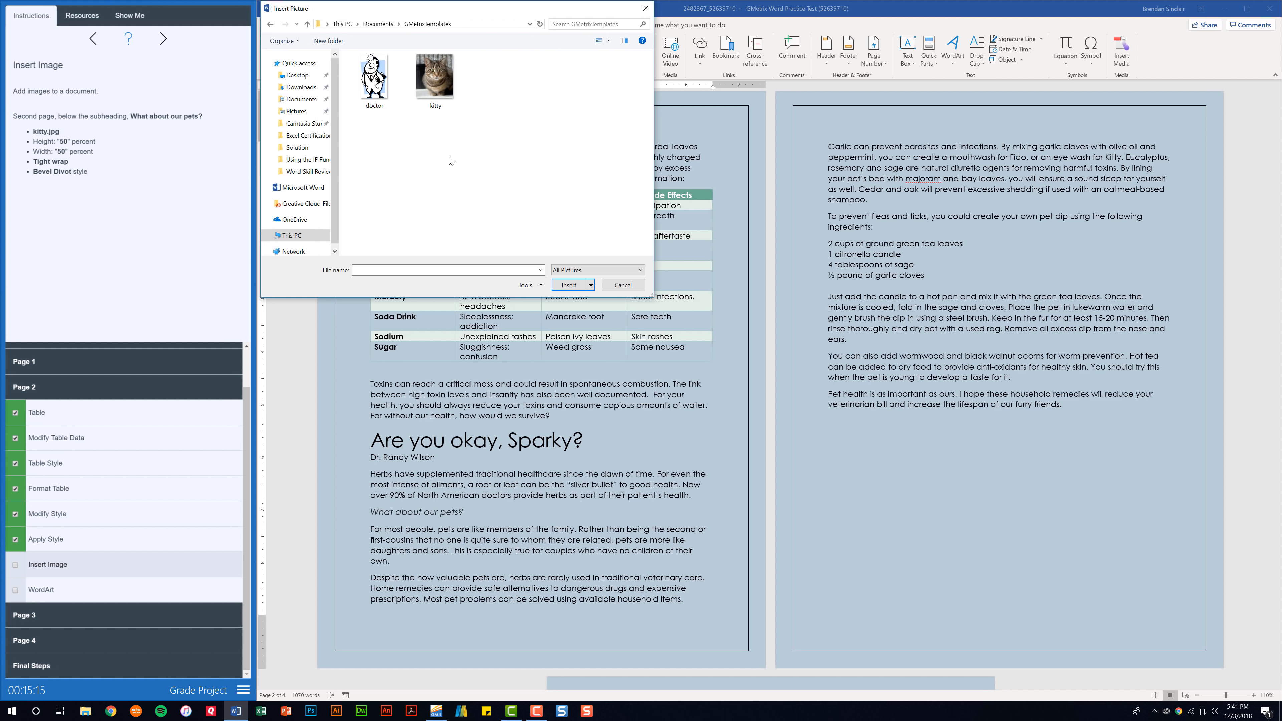
pyautogui.click(443, 89)
pyautogui.doubleClick(442, 89)
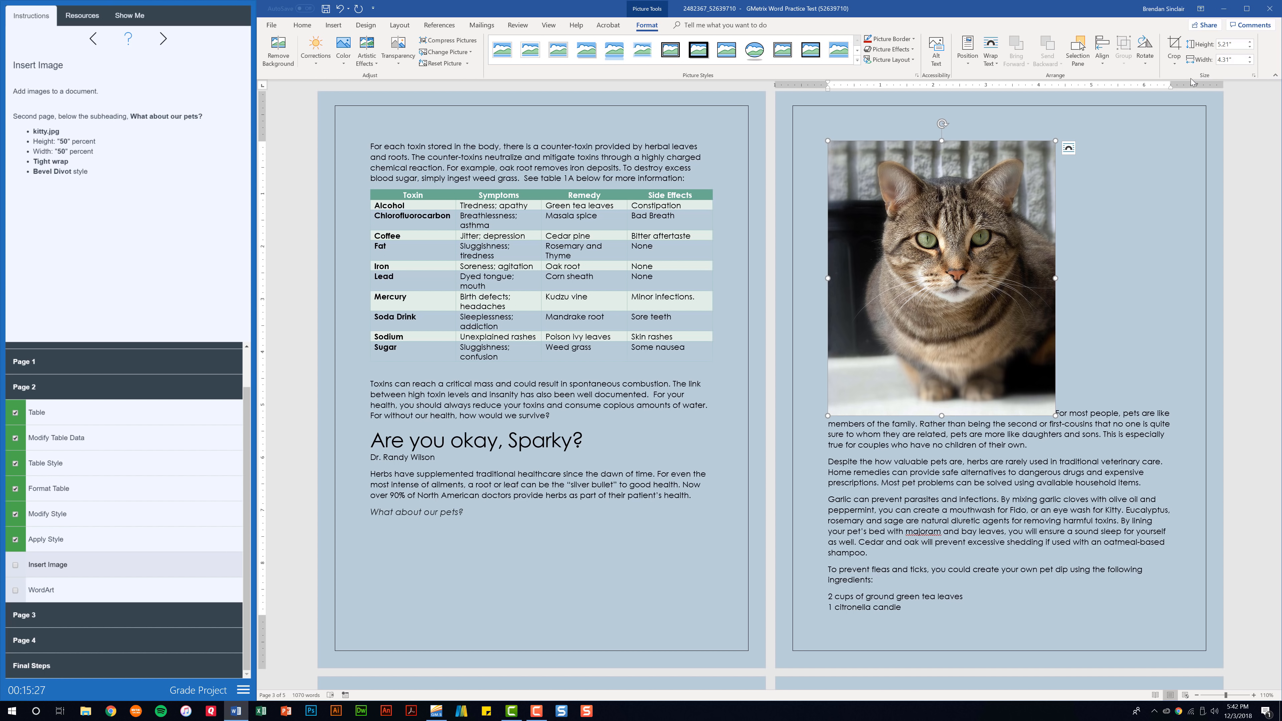
# Scale the kitty picture to 50% (2.6" by 2.15") with Tight text wrapping
pyautogui.click(1253, 75)
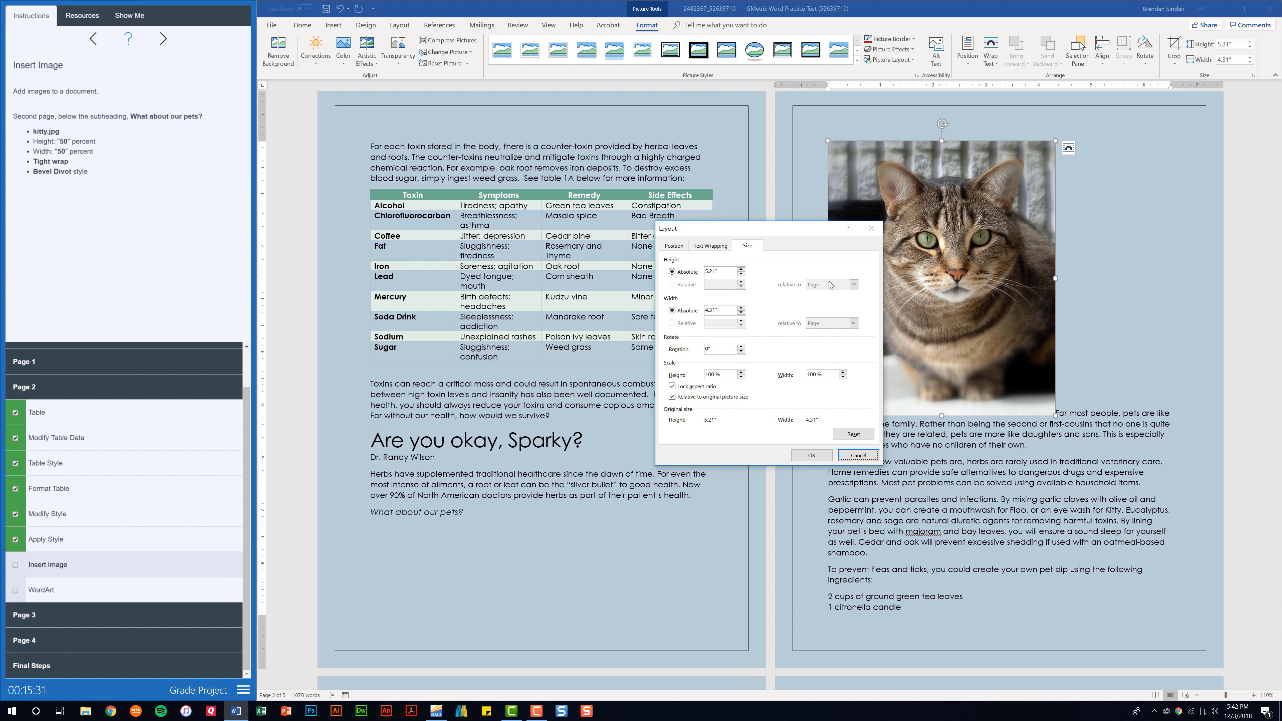
pyautogui.click(699, 379)
pyautogui.write('50')
pyautogui.click(712, 246)
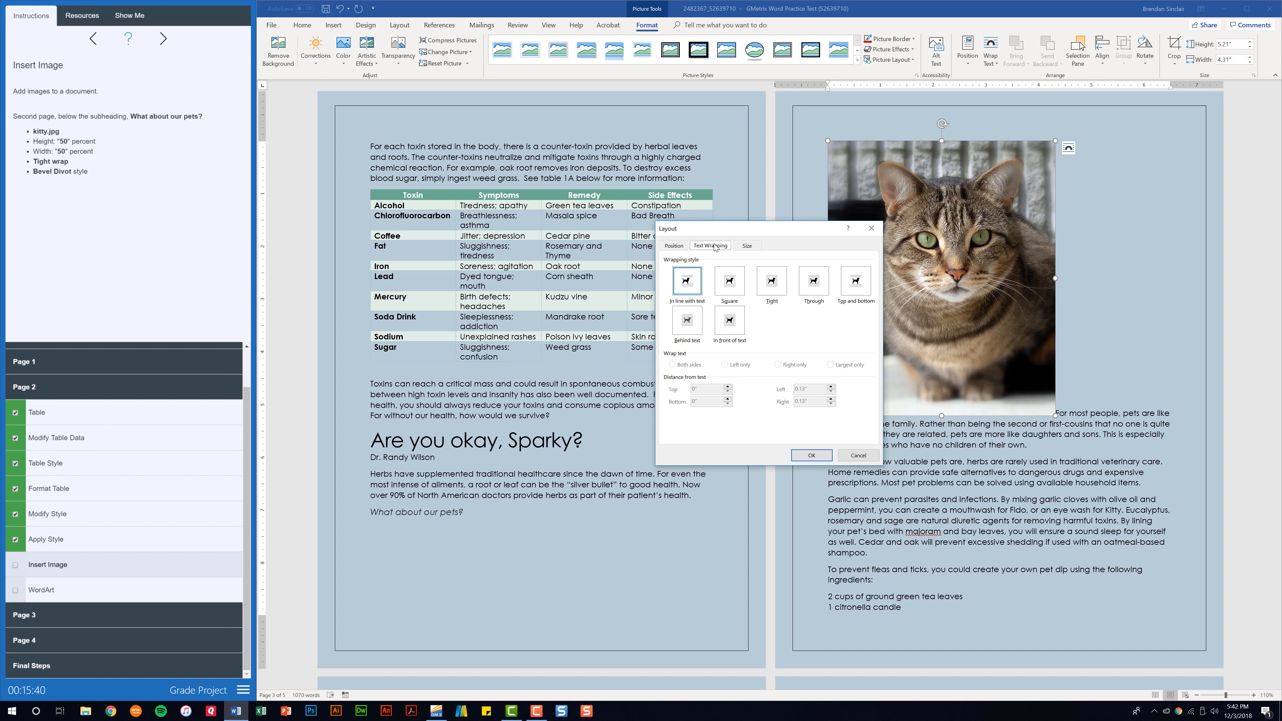
pyautogui.click(782, 287)
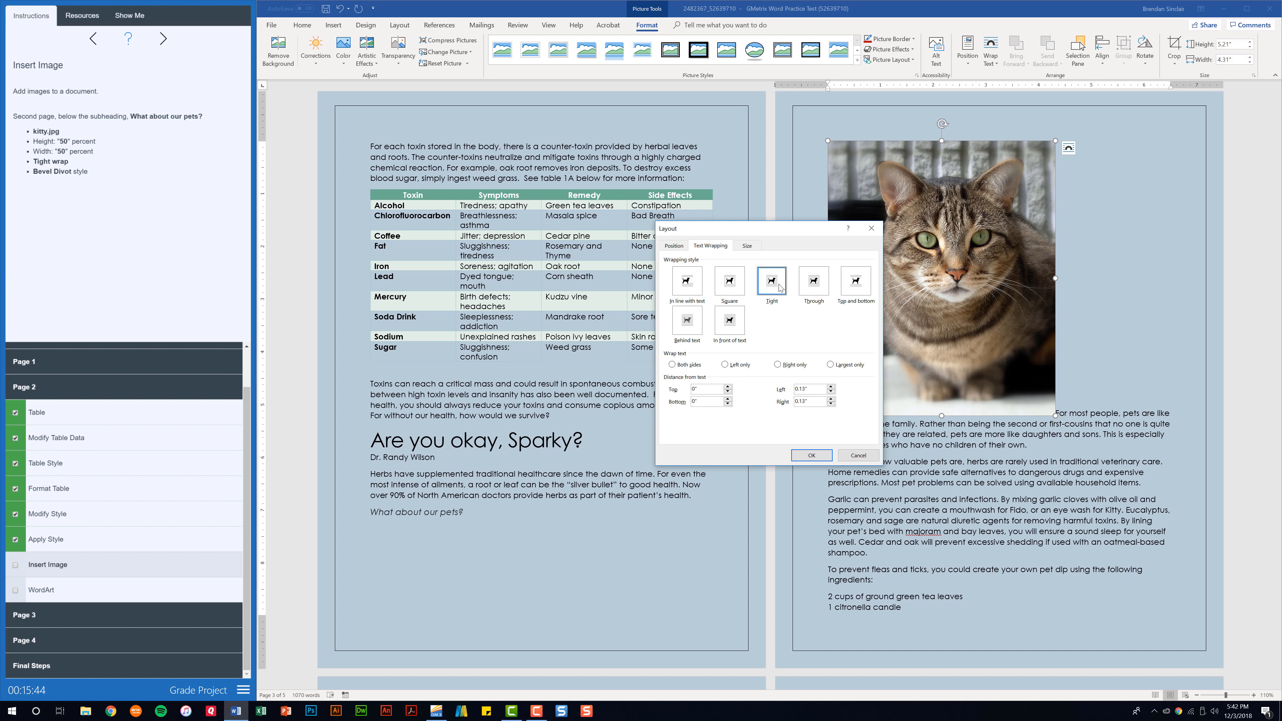
pyautogui.click(813, 455)
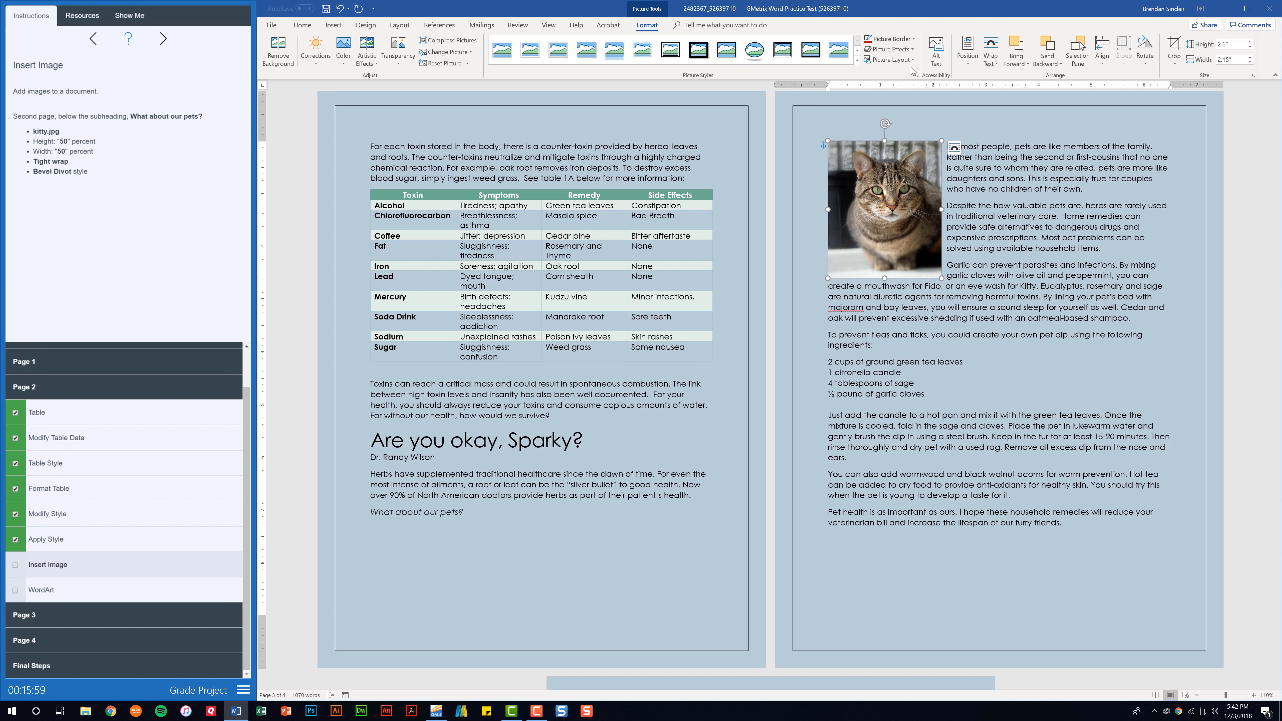
# Apply the Divot bevel effect to the kitty picture and tick Insert Image as done
pyautogui.click(912, 51)
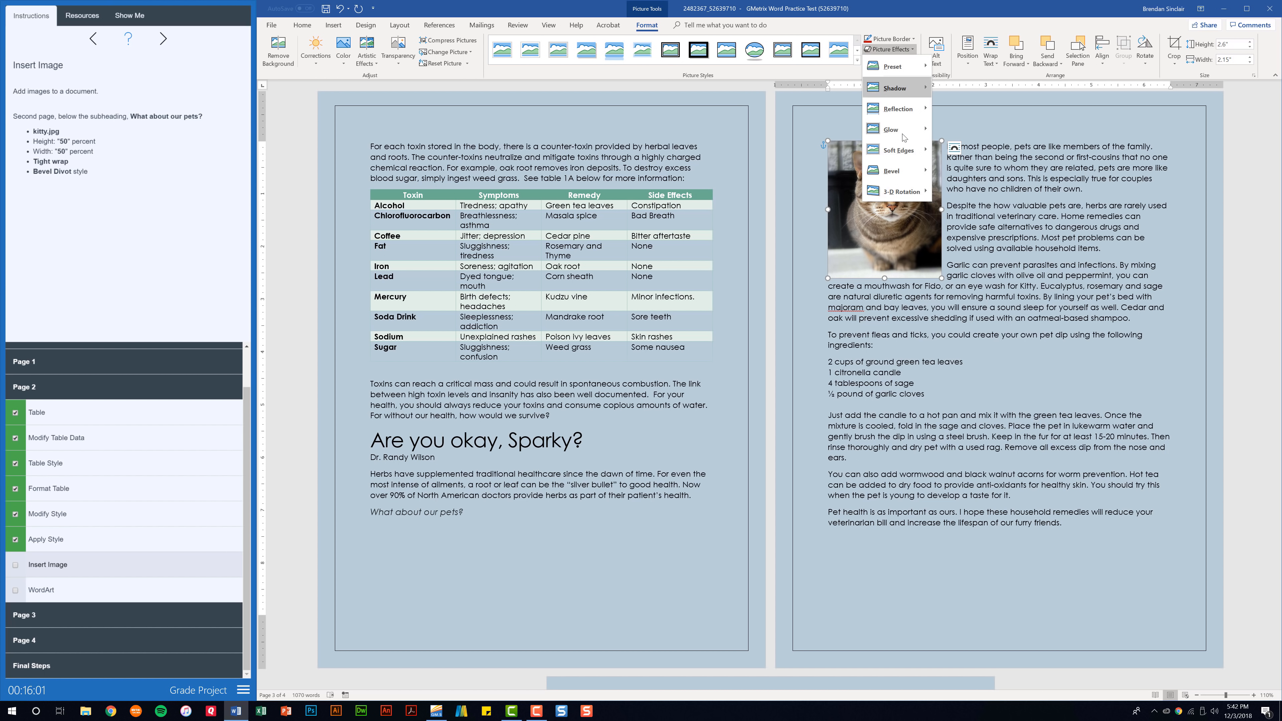
pyautogui.moveTo(909, 176)
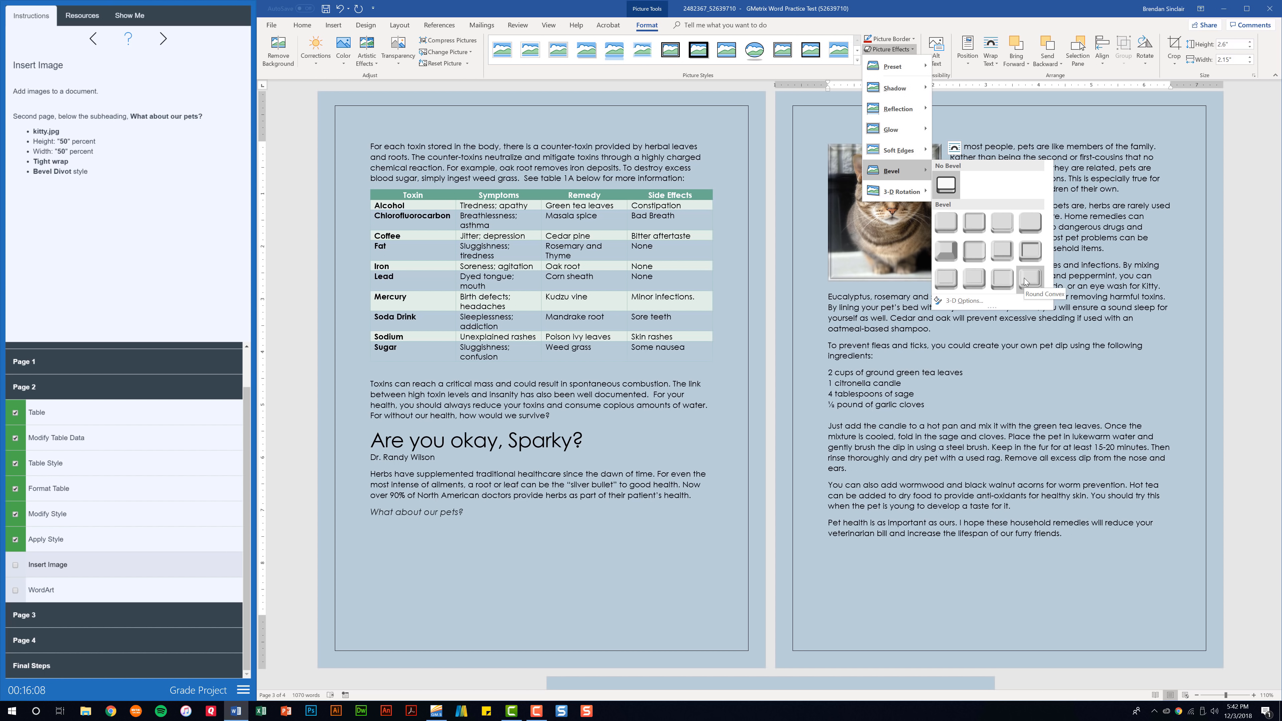
pyautogui.click(947, 278)
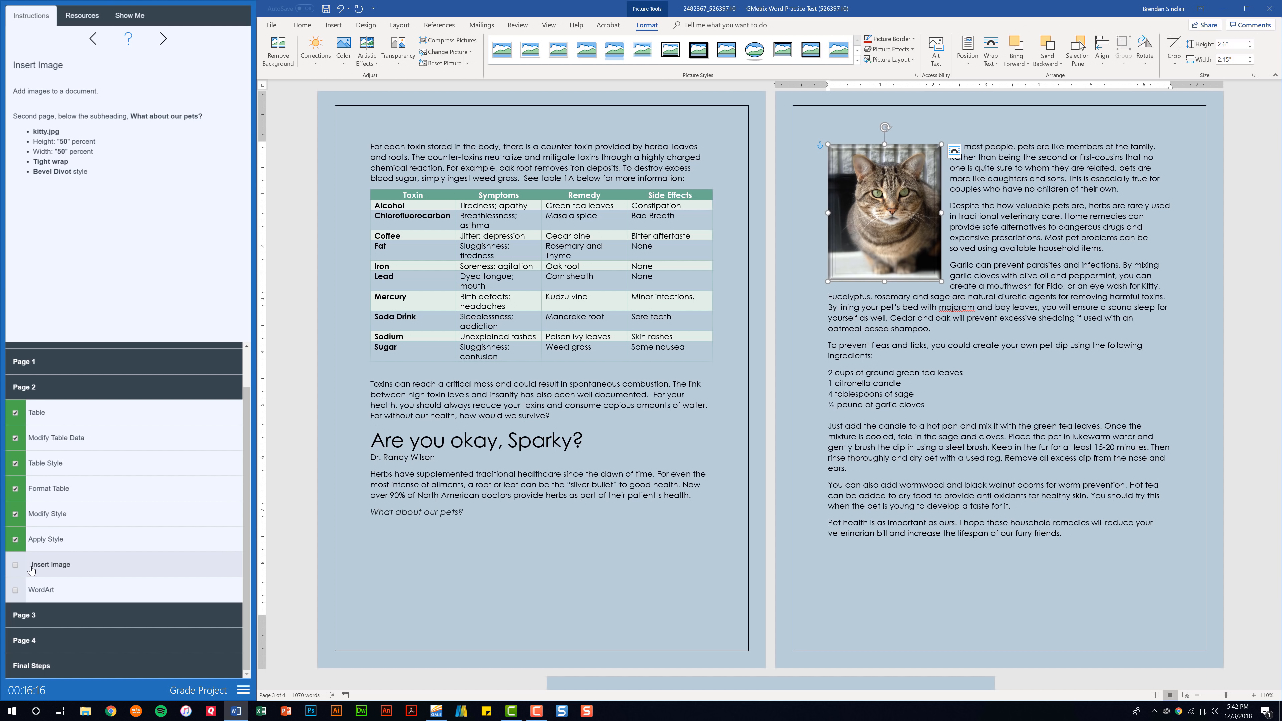
pyautogui.click(15, 564)
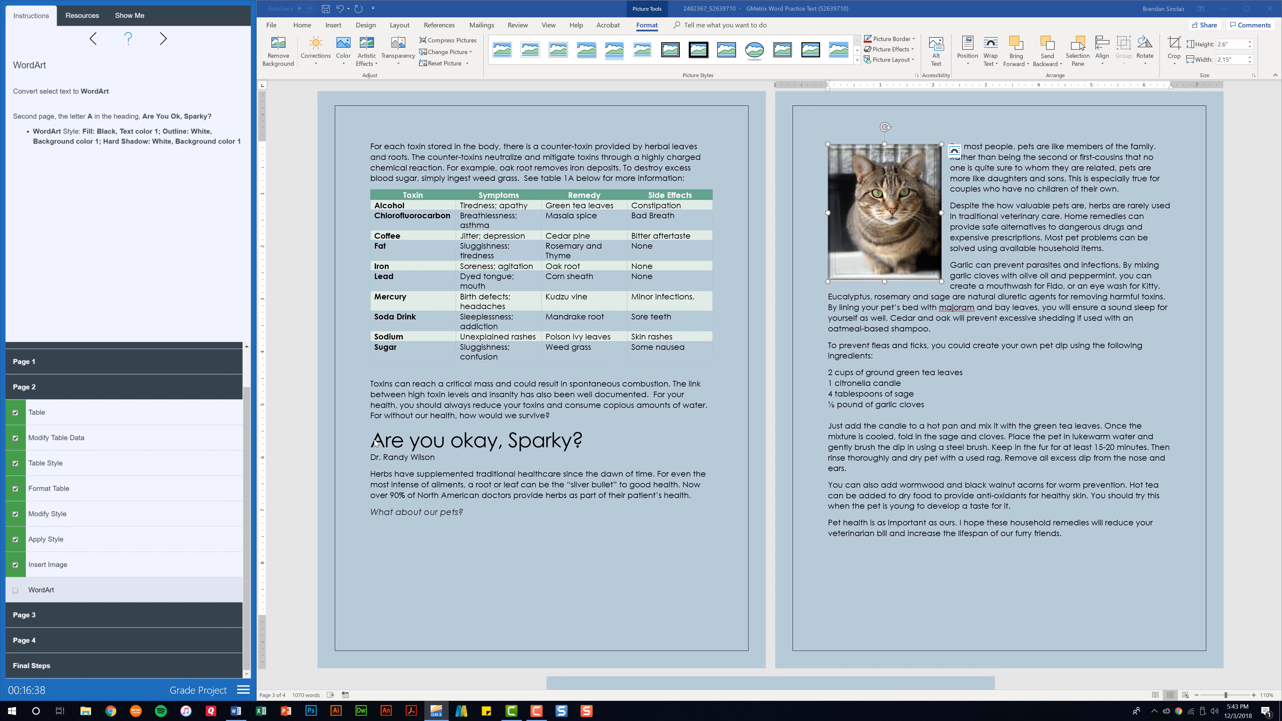
# Make the heading's first 'A' Fill: Black, Outline: White, Hard Shadow WordArt and tick WordArt done
pyautogui.moveTo(371, 443); pyautogui.dragTo(383, 443)
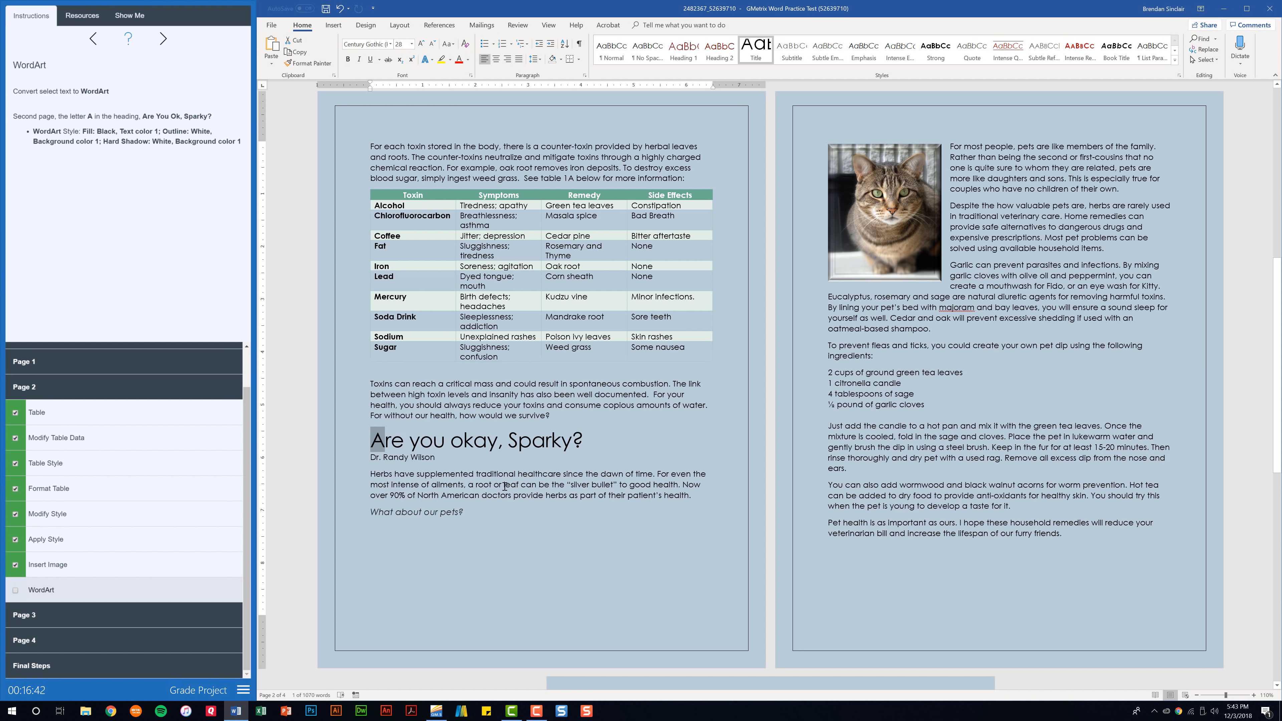
pyautogui.click(333, 25)
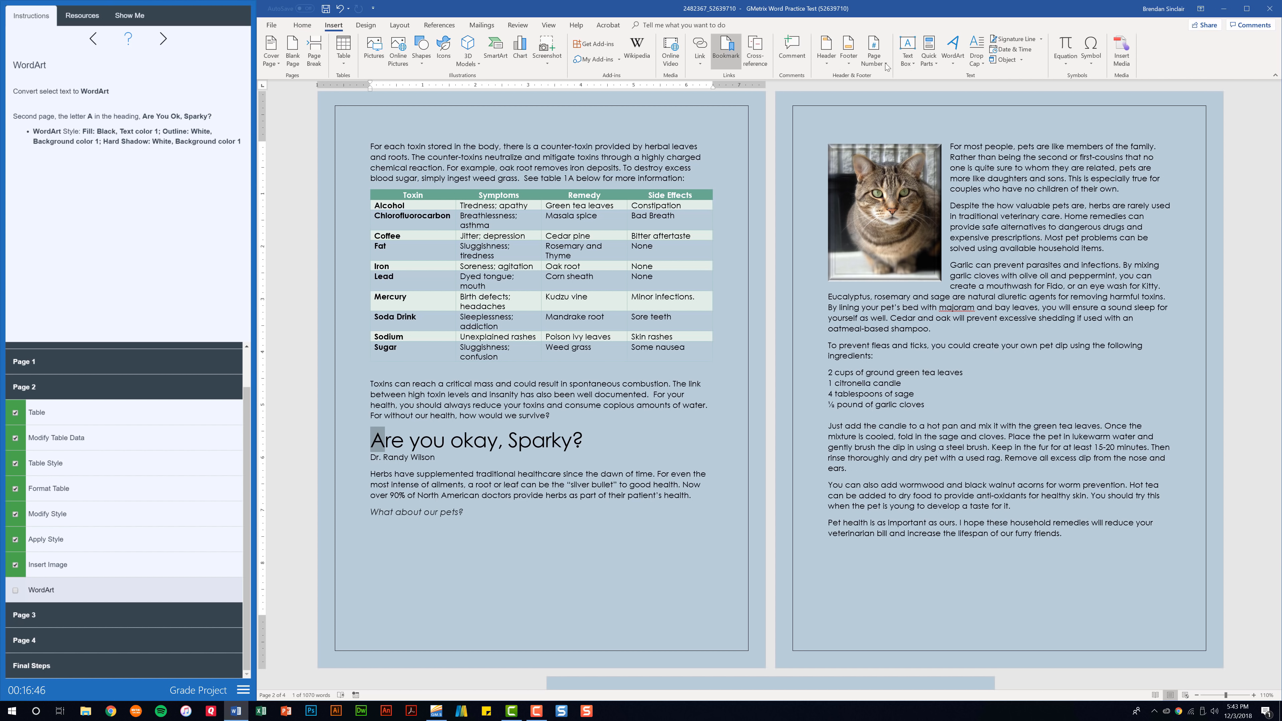
pyautogui.click(956, 64)
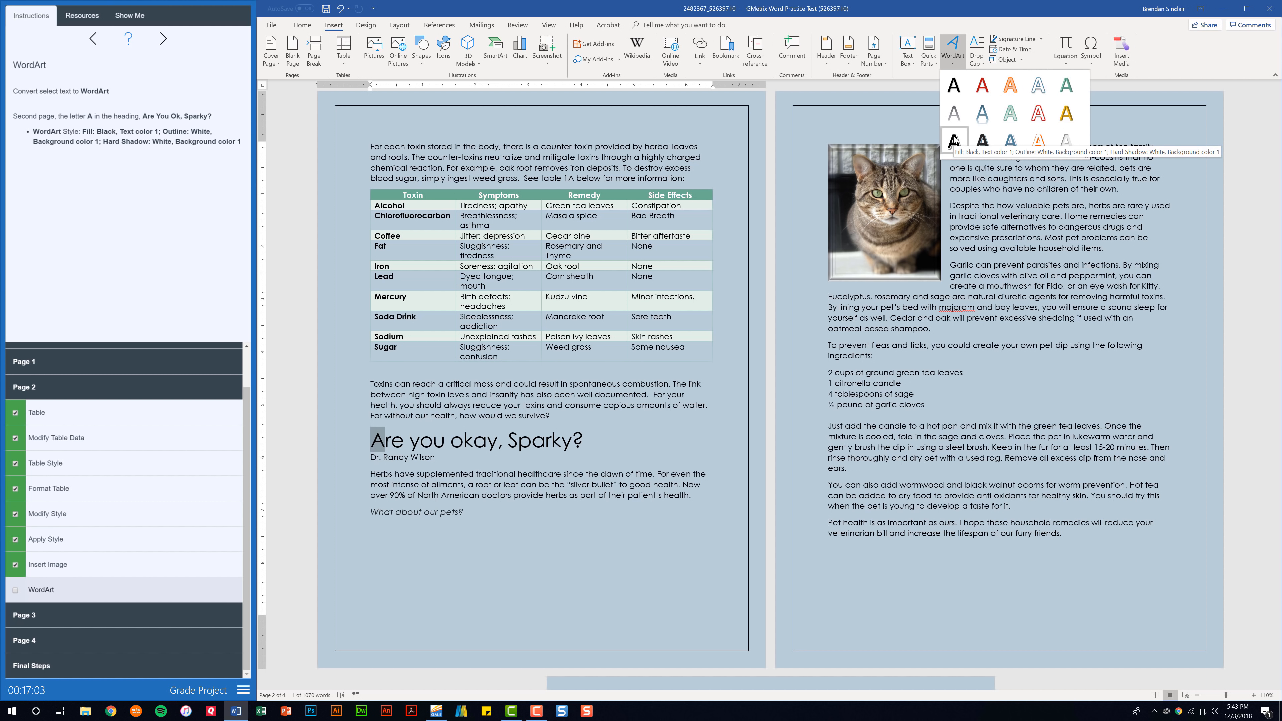
pyautogui.click(953, 140)
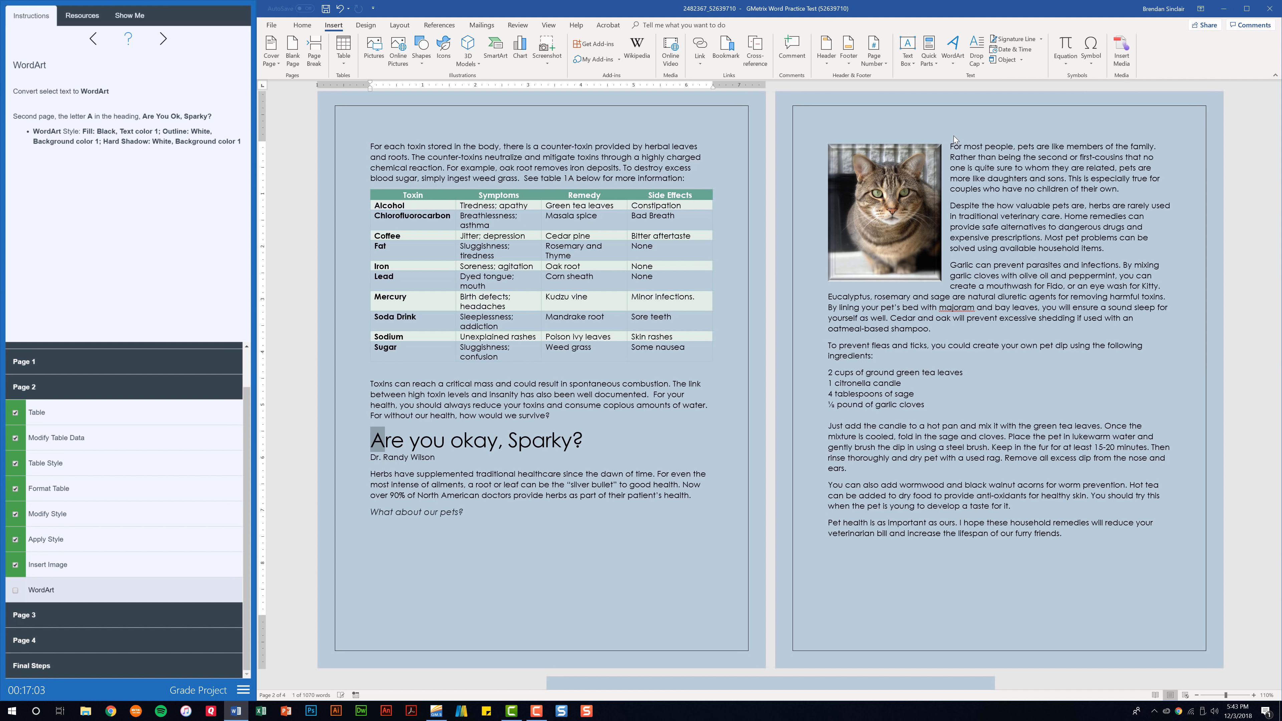
pyautogui.click(15, 590)
pyautogui.click(535, 526)
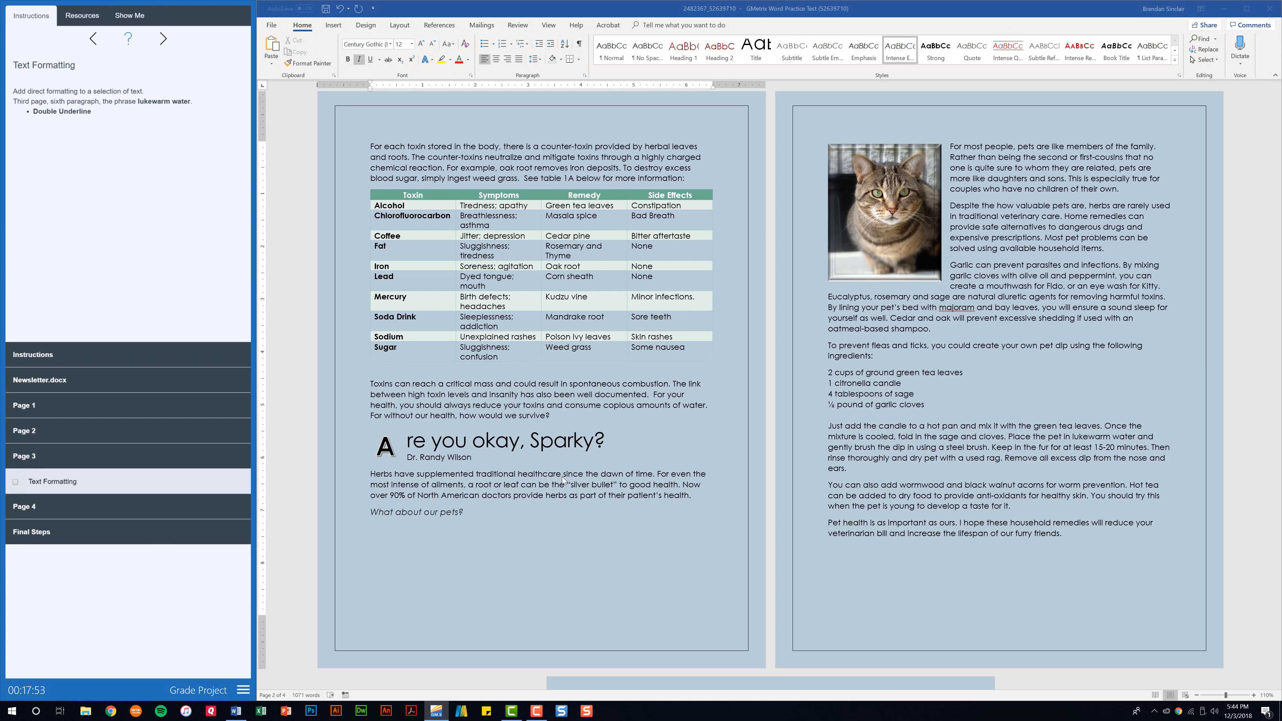
# Double-underline 'lukewarm water' in the sixth paragraph on page 3
pyautogui.click(1022, 286)
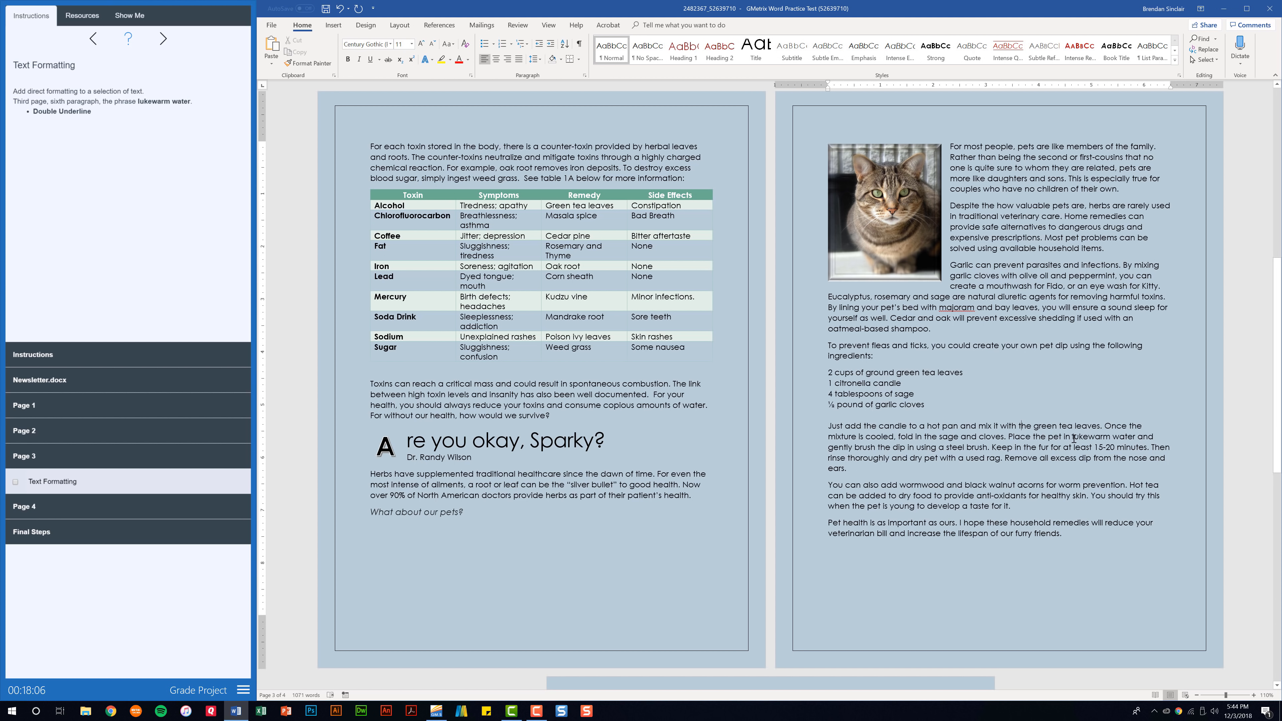
pyautogui.moveTo(1073, 438); pyautogui.dragTo(1135, 437)
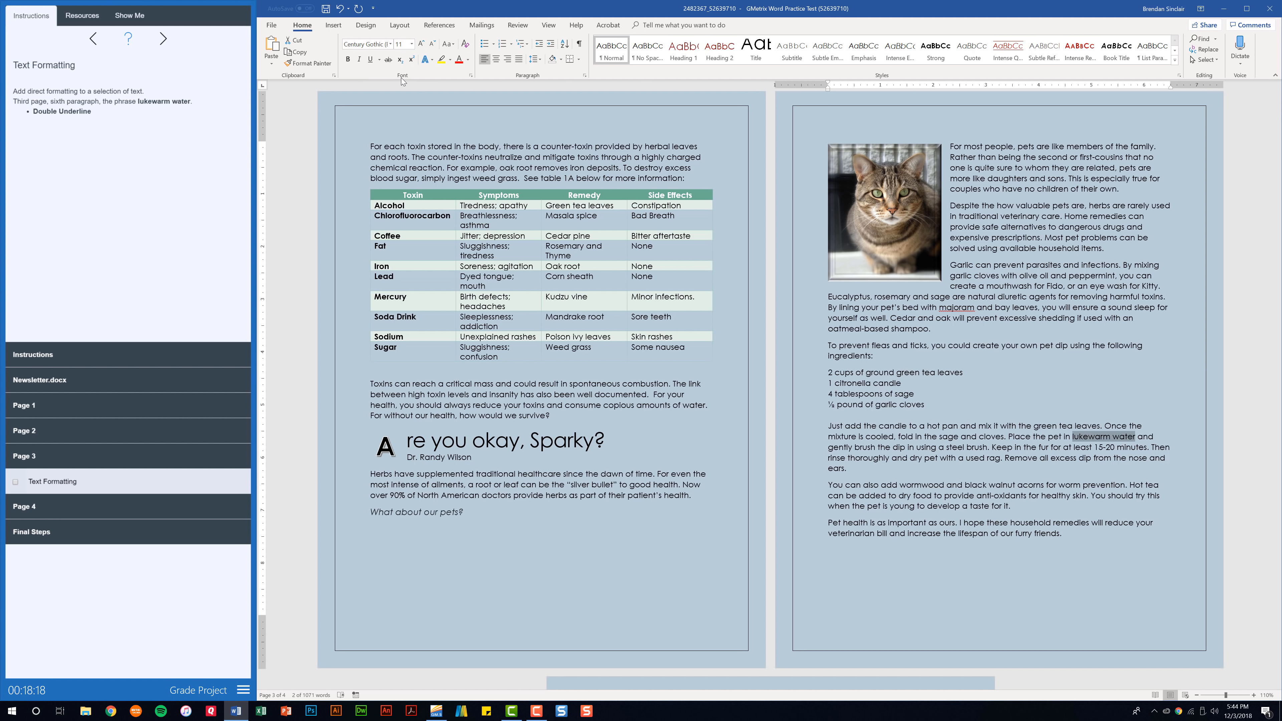
pyautogui.click(380, 59)
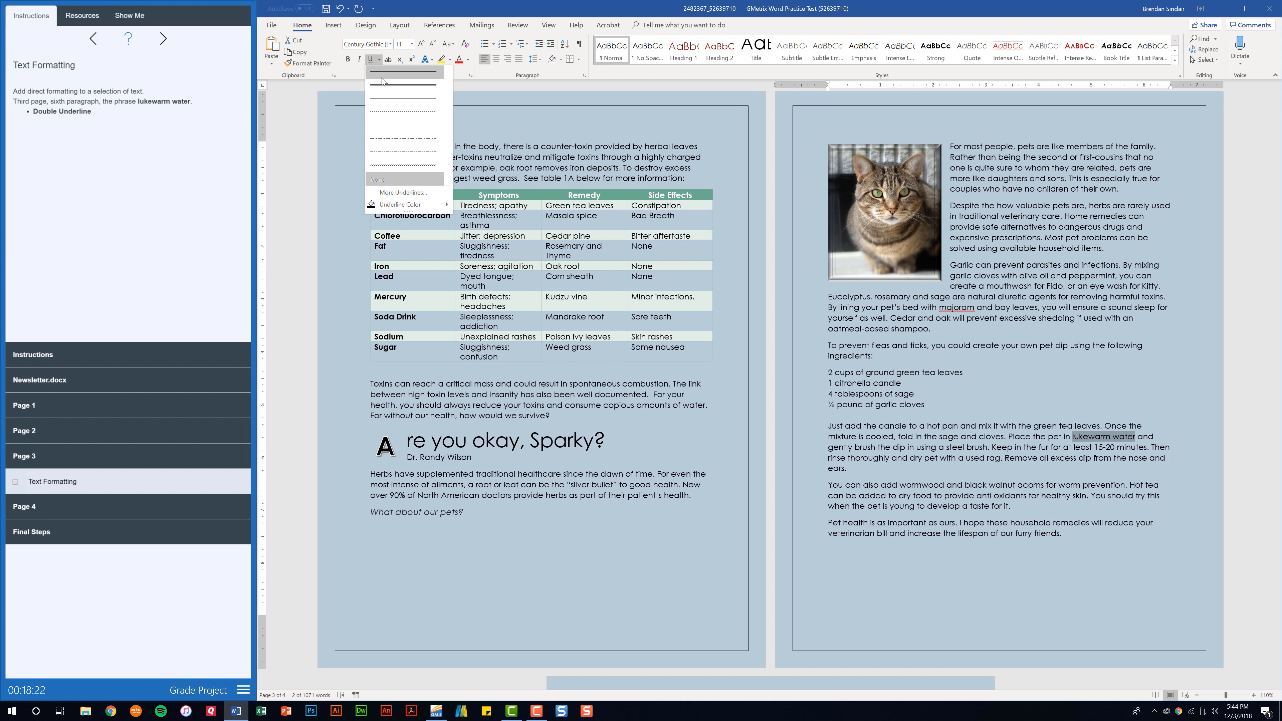
pyautogui.click(408, 87)
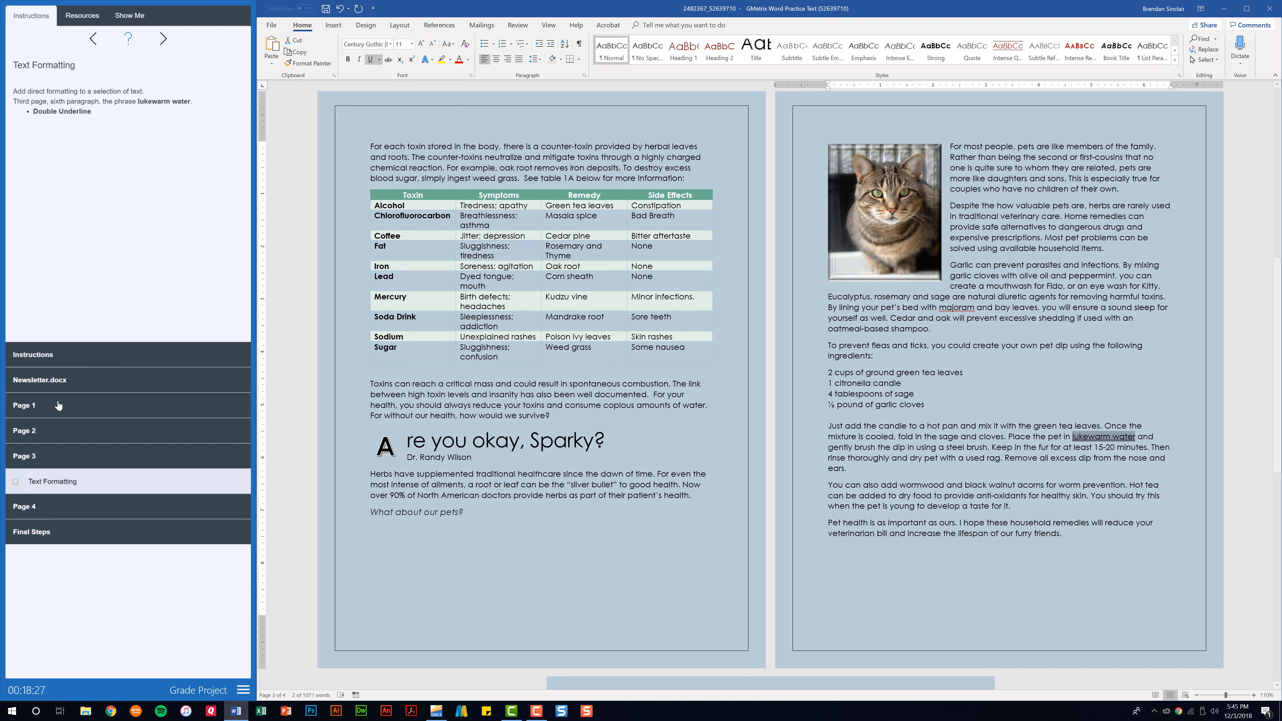
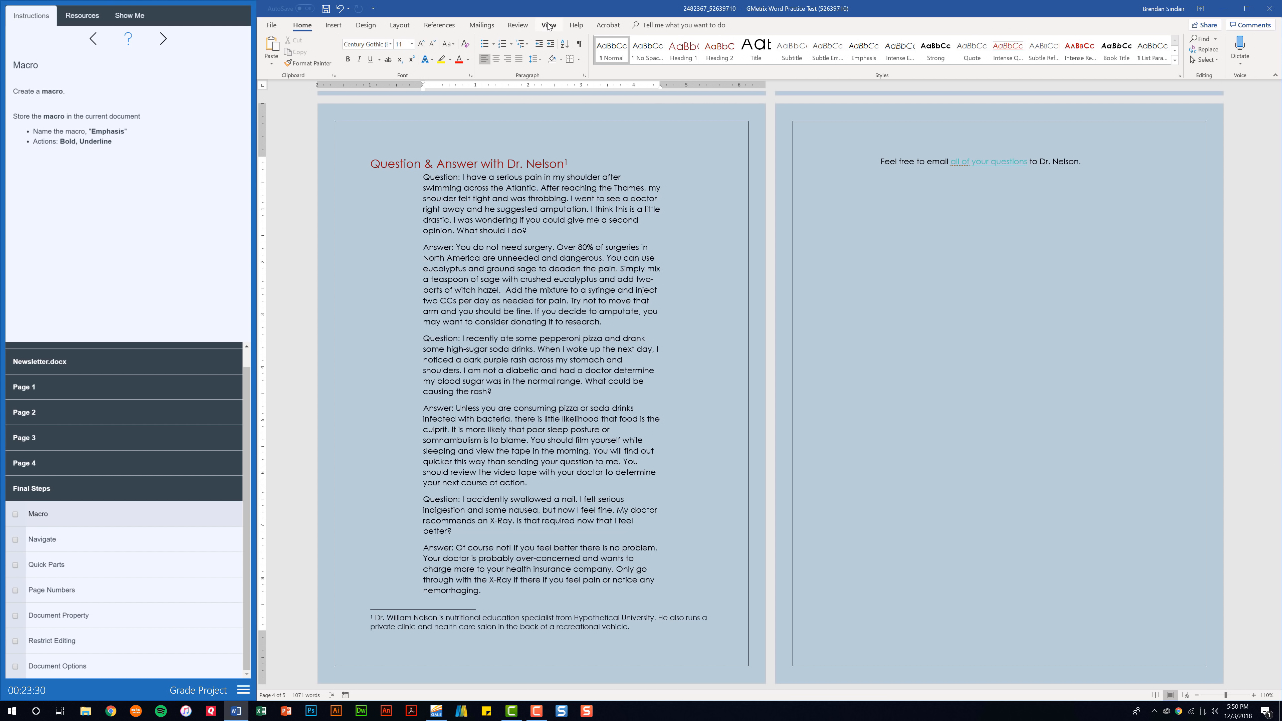
# Bring up the View commands with page 4, Question & Answer with Dr. Nelson, showing
pyautogui.click(548, 26)
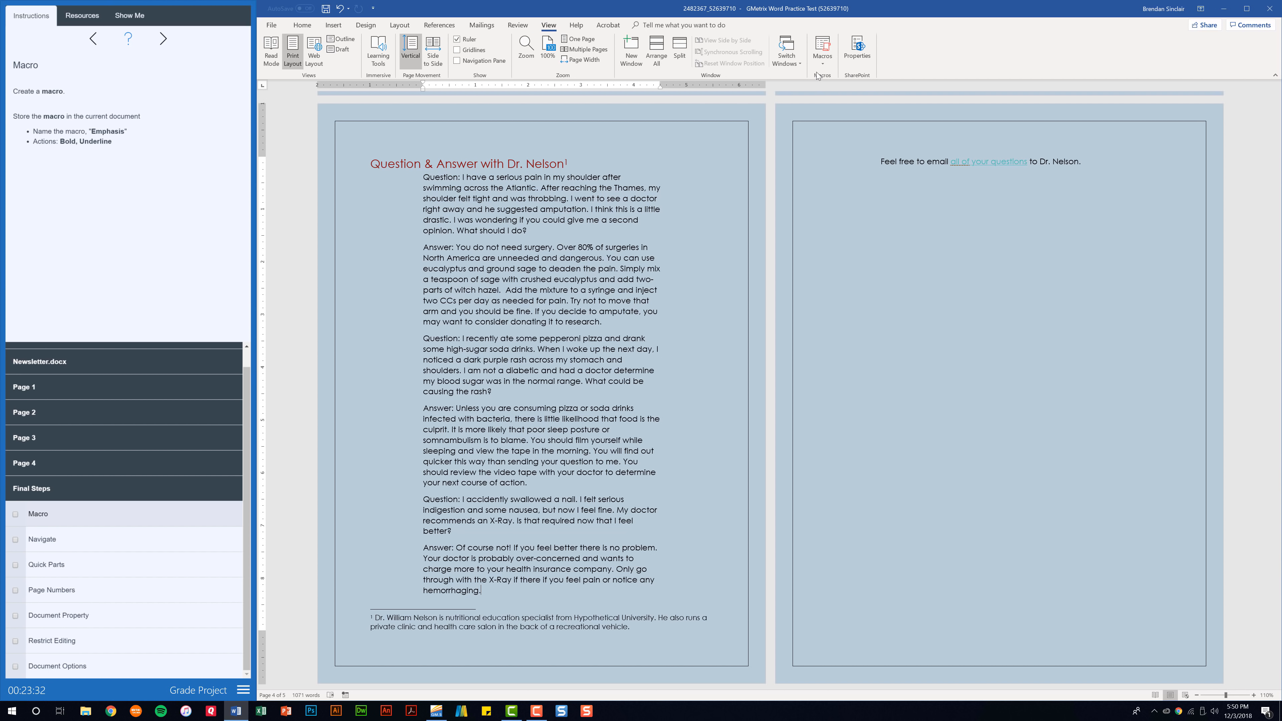
# Begin recording a macro named Emphasis, stored in the newsletter document rather than Normal
pyautogui.click(826, 65)
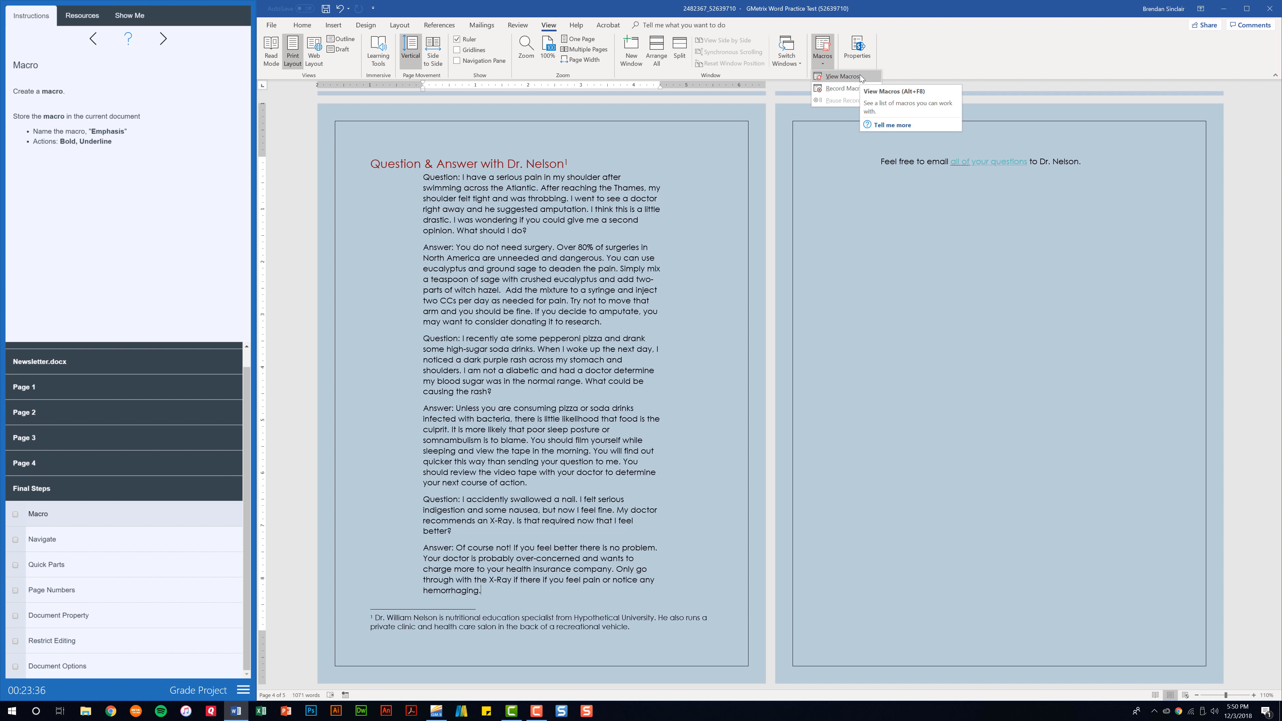
pyautogui.click(851, 89)
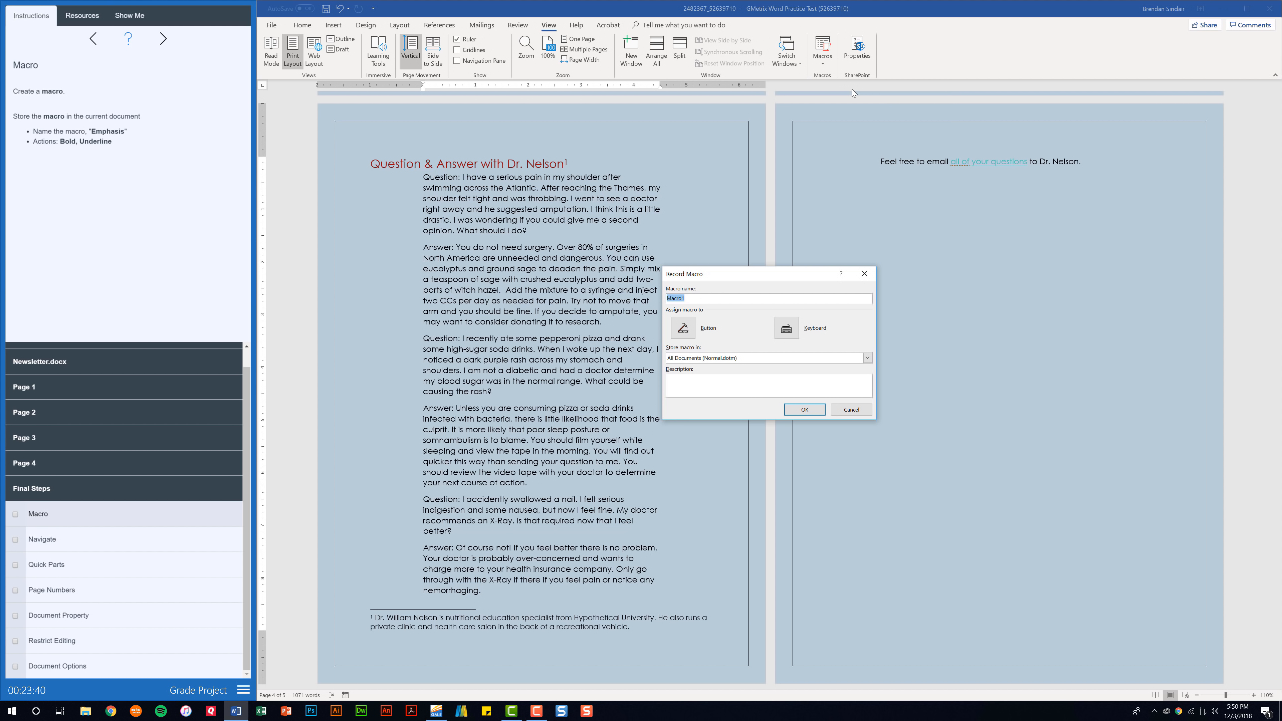
pyautogui.write('Emphasis')
pyautogui.click(742, 359)
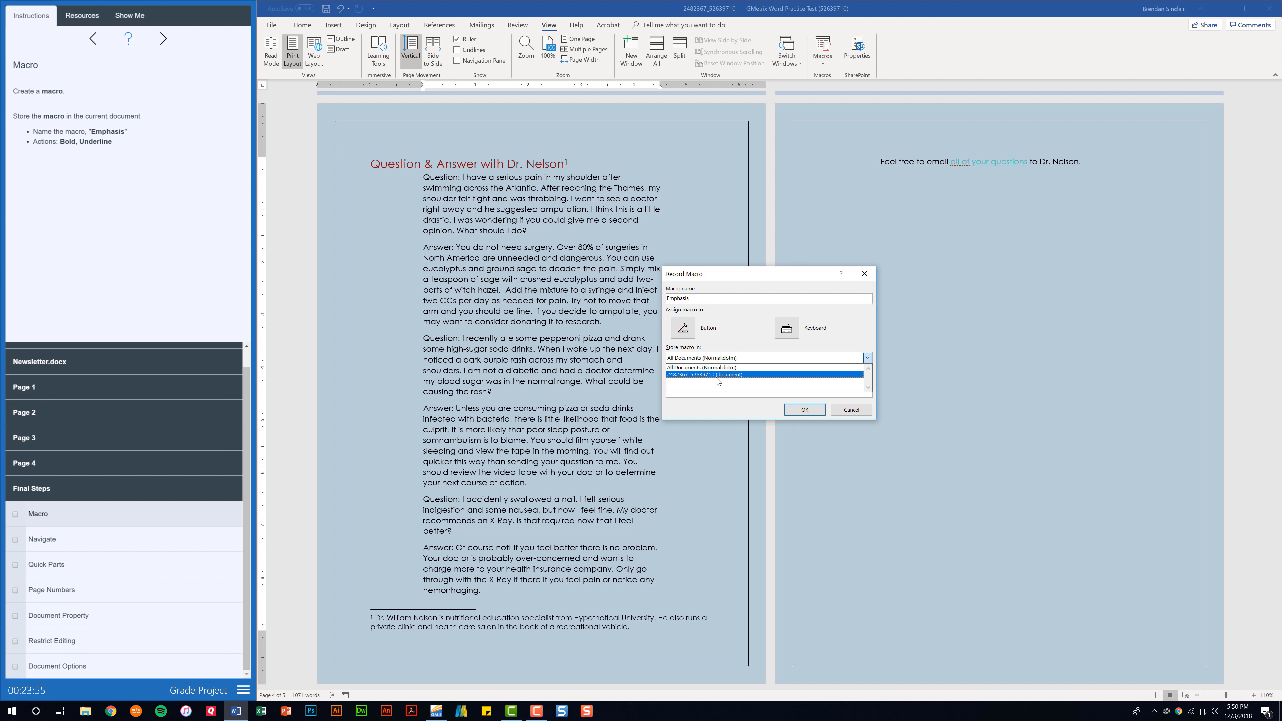
pyautogui.click(699, 375)
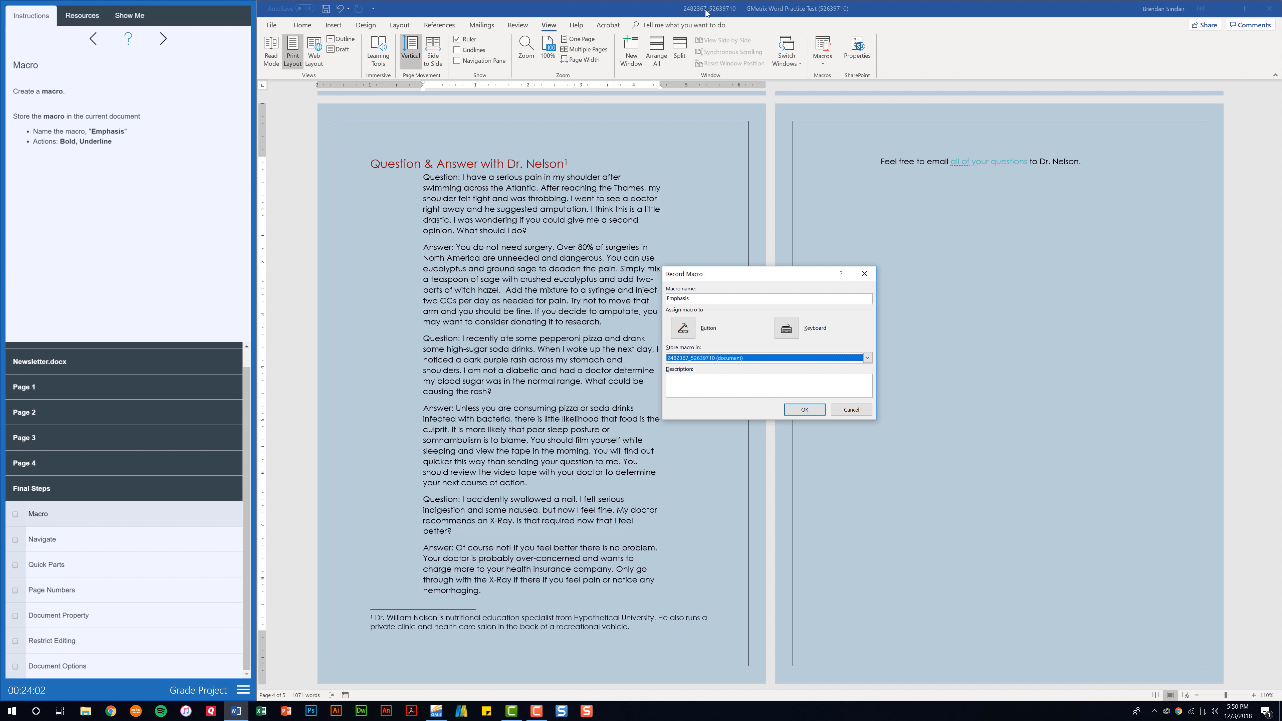
pyautogui.click(796, 410)
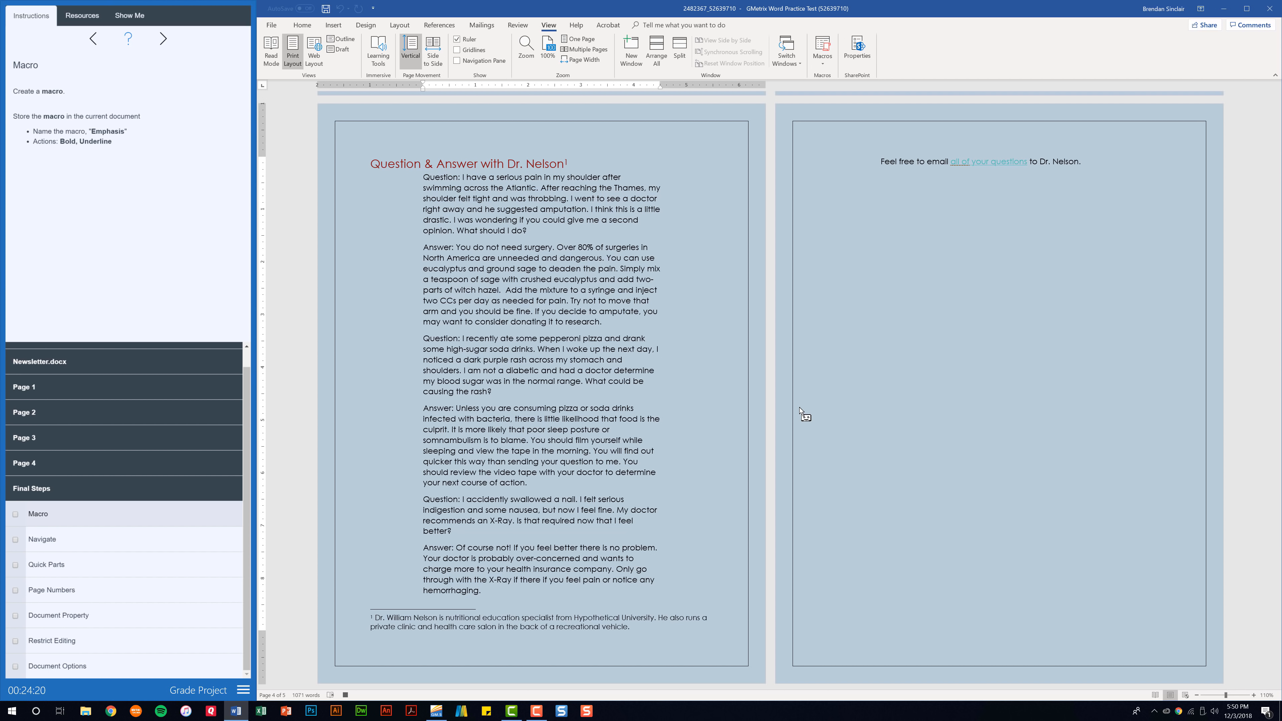
# Record Bold and Underline formatting into the Emphasis macro
pyautogui.click(311, 29)
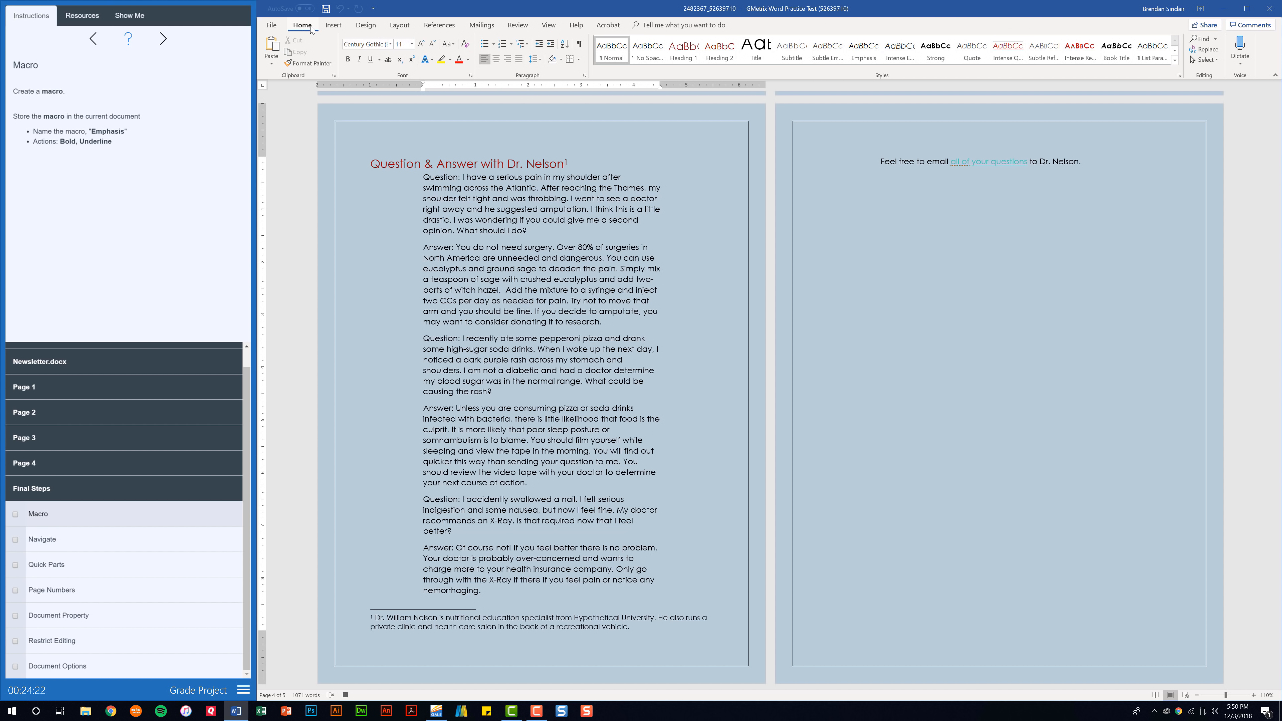
pyautogui.click(348, 59)
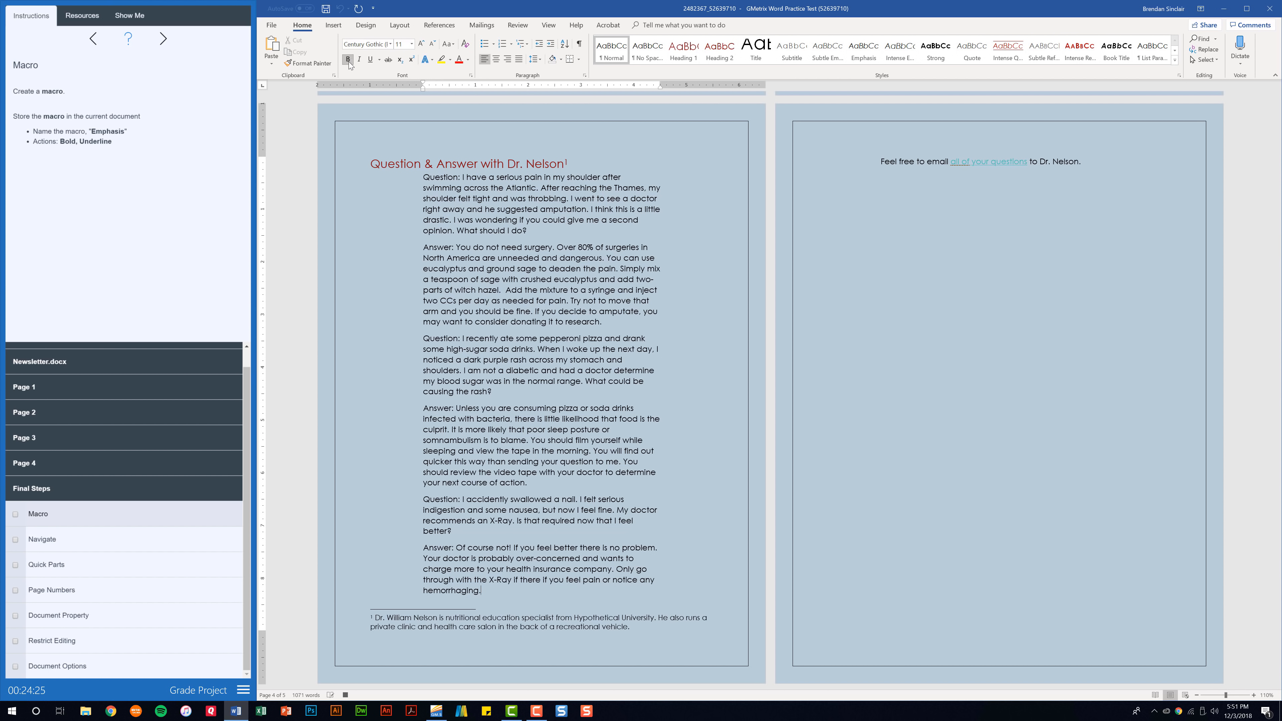
pyautogui.click(371, 60)
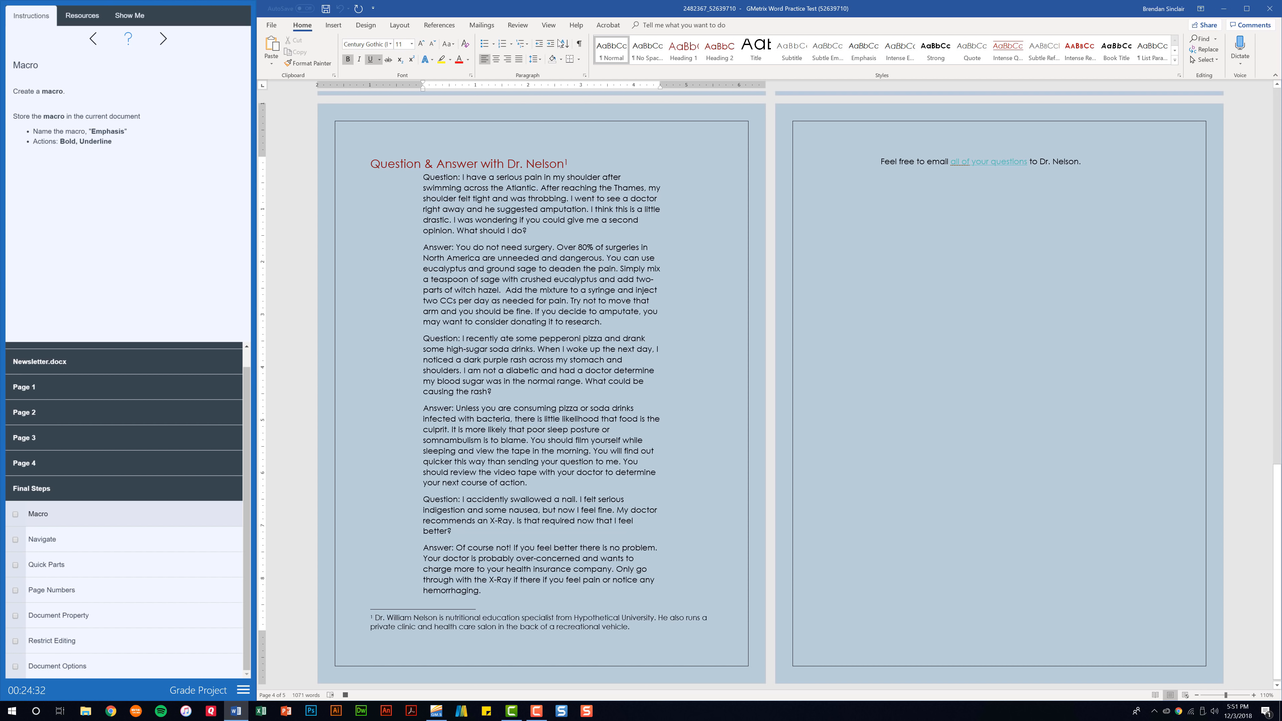
# Stop recording the Emphasis macro and tick the Macro task as done
pyautogui.click(550, 25)
pyautogui.click(822, 58)
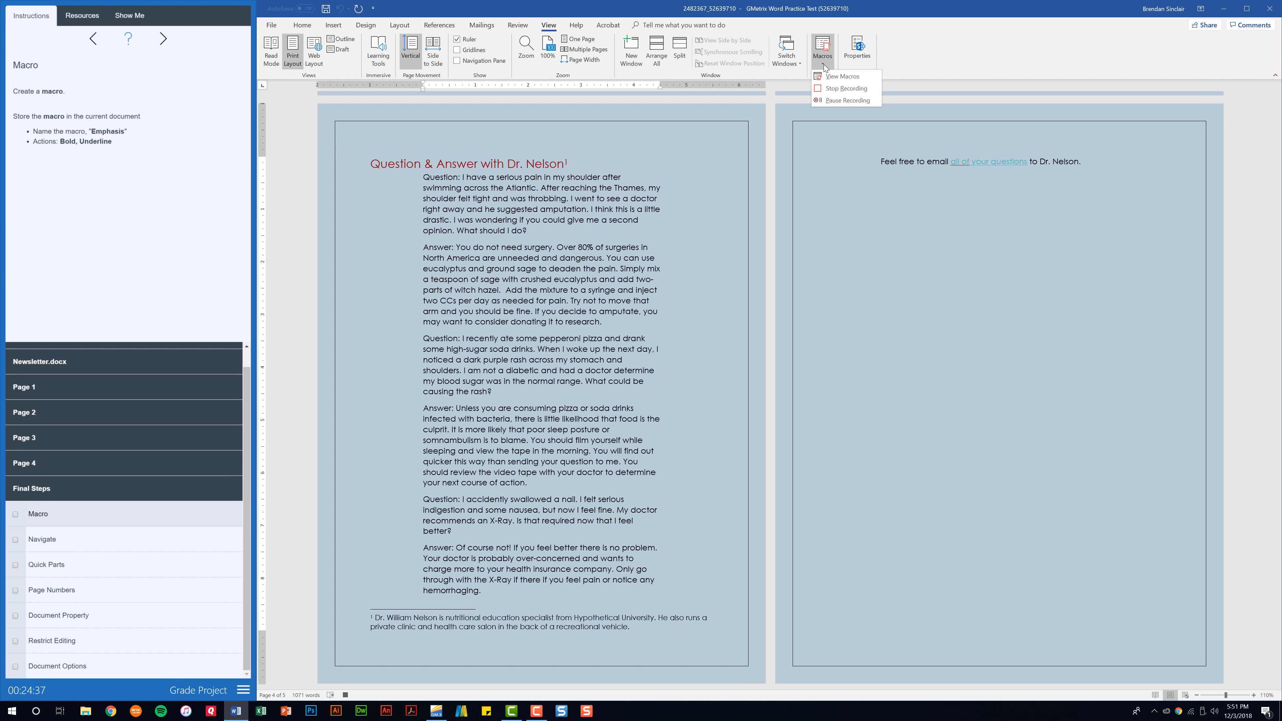
pyautogui.click(846, 88)
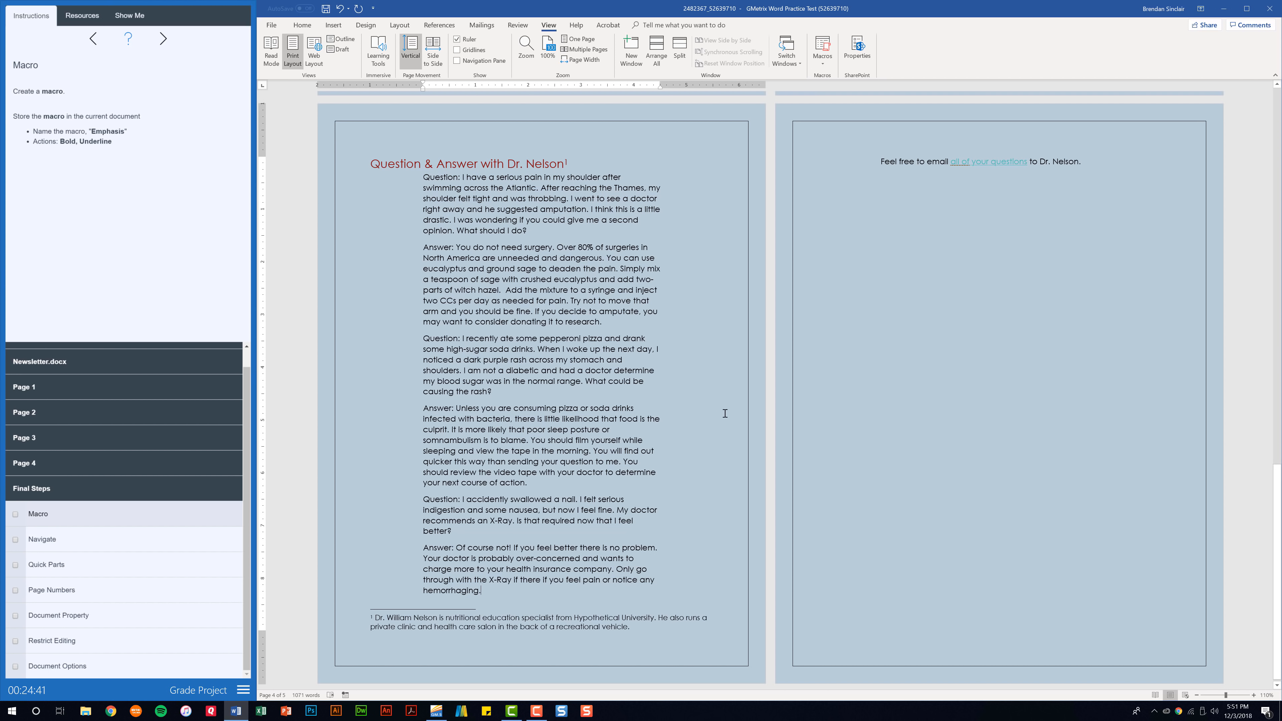
pyautogui.click(15, 514)
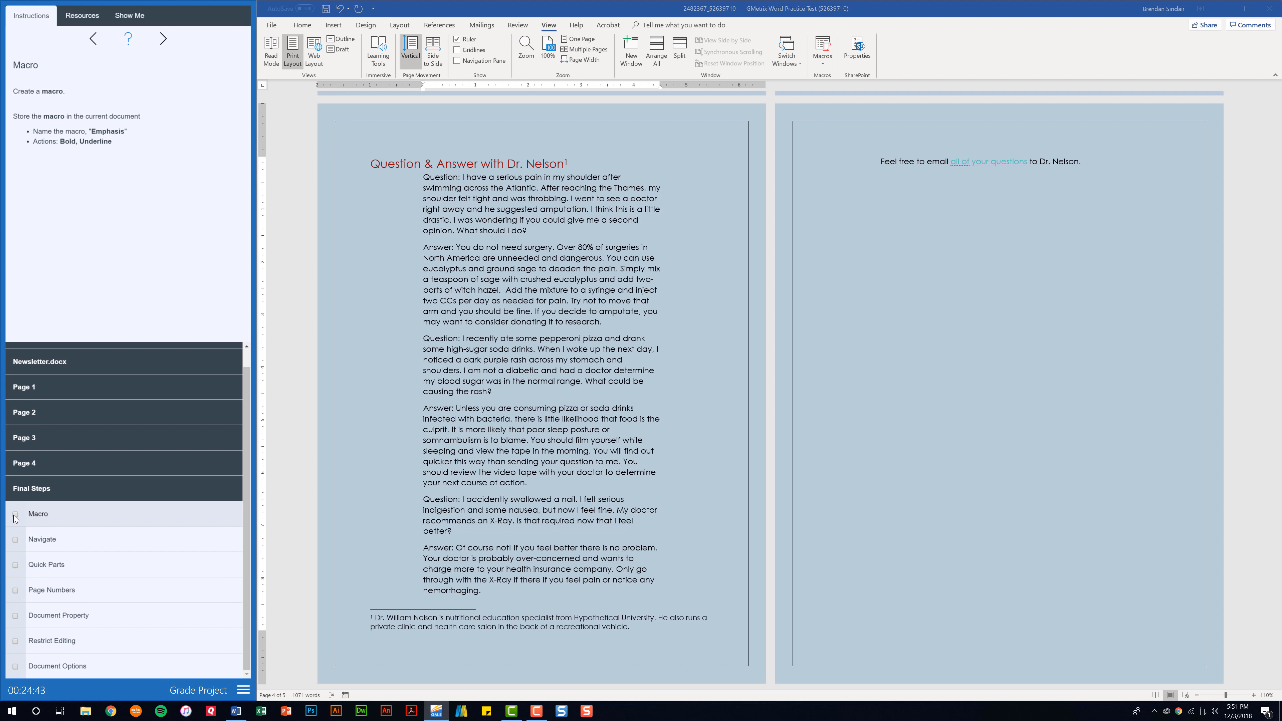
# Tick the Macro task, search the newsletter for 'Toxins', and jump to the first result
pyautogui.click(60, 549)
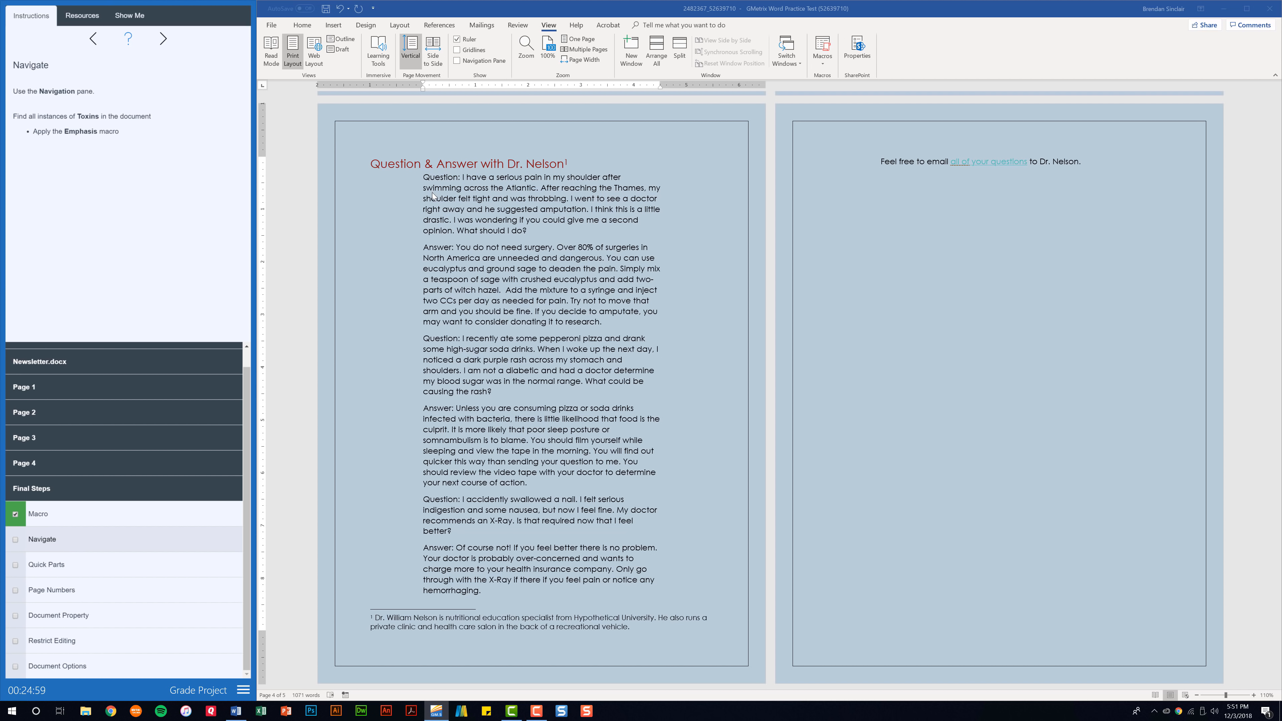
pyautogui.hotkey('ctrl', 'f')
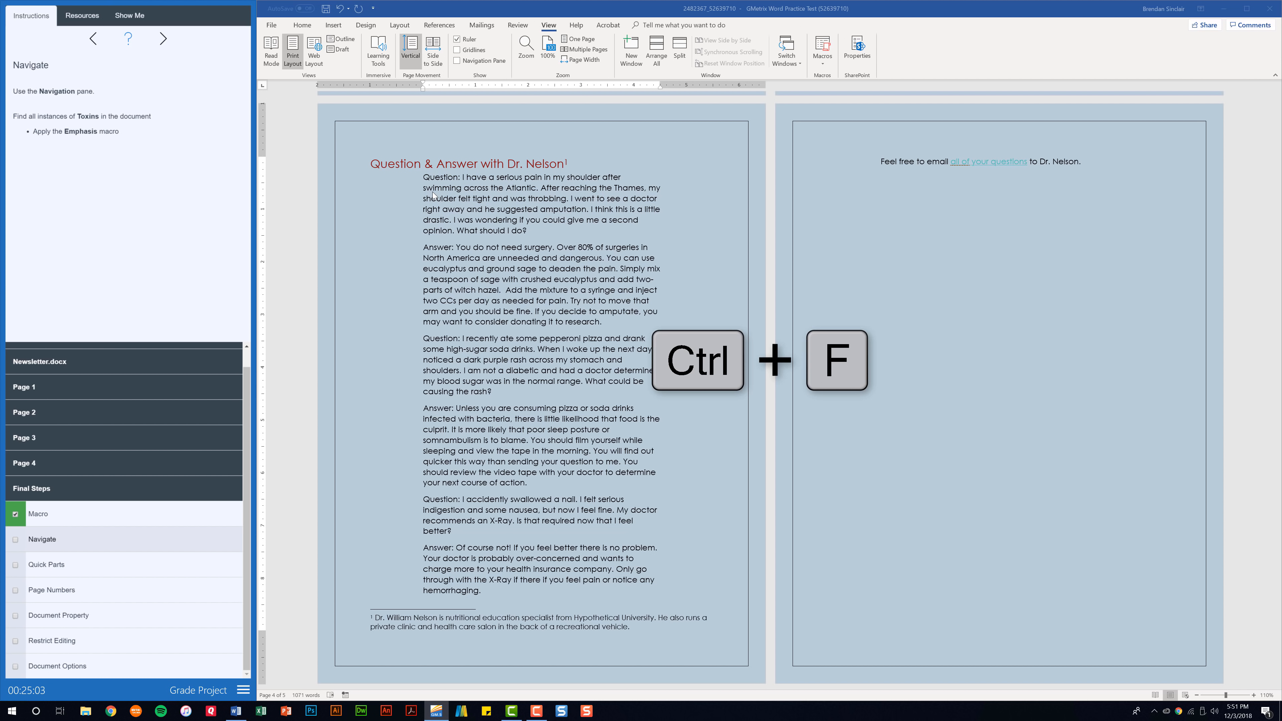
pyautogui.click(301, 26)
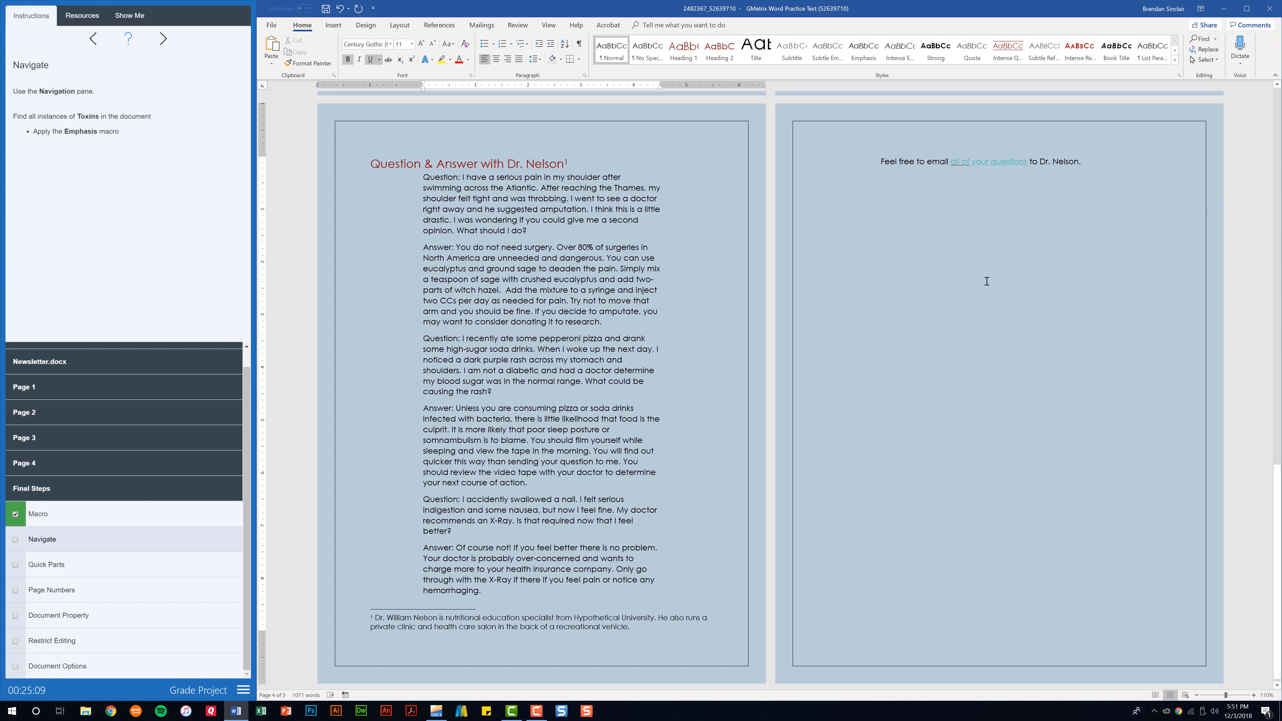
pyautogui.click(684, 309)
pyautogui.hotkey('ctrl', 'f')
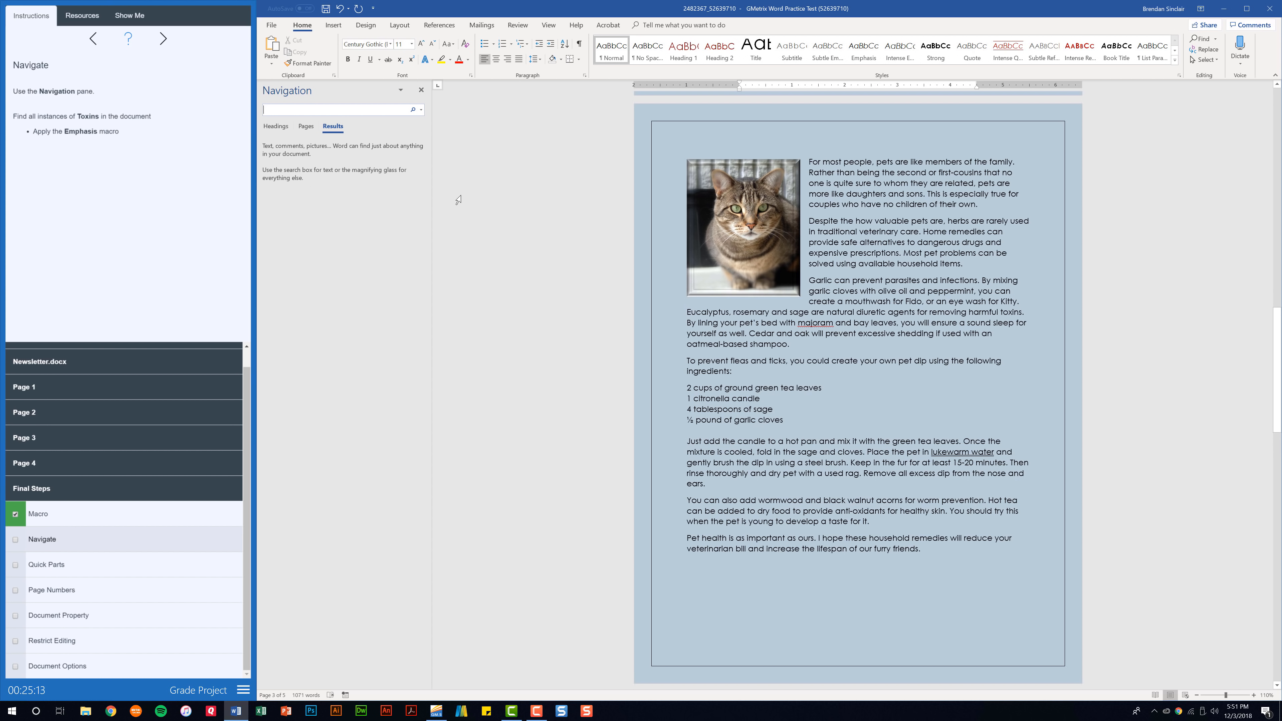
pyautogui.write('Toxins')
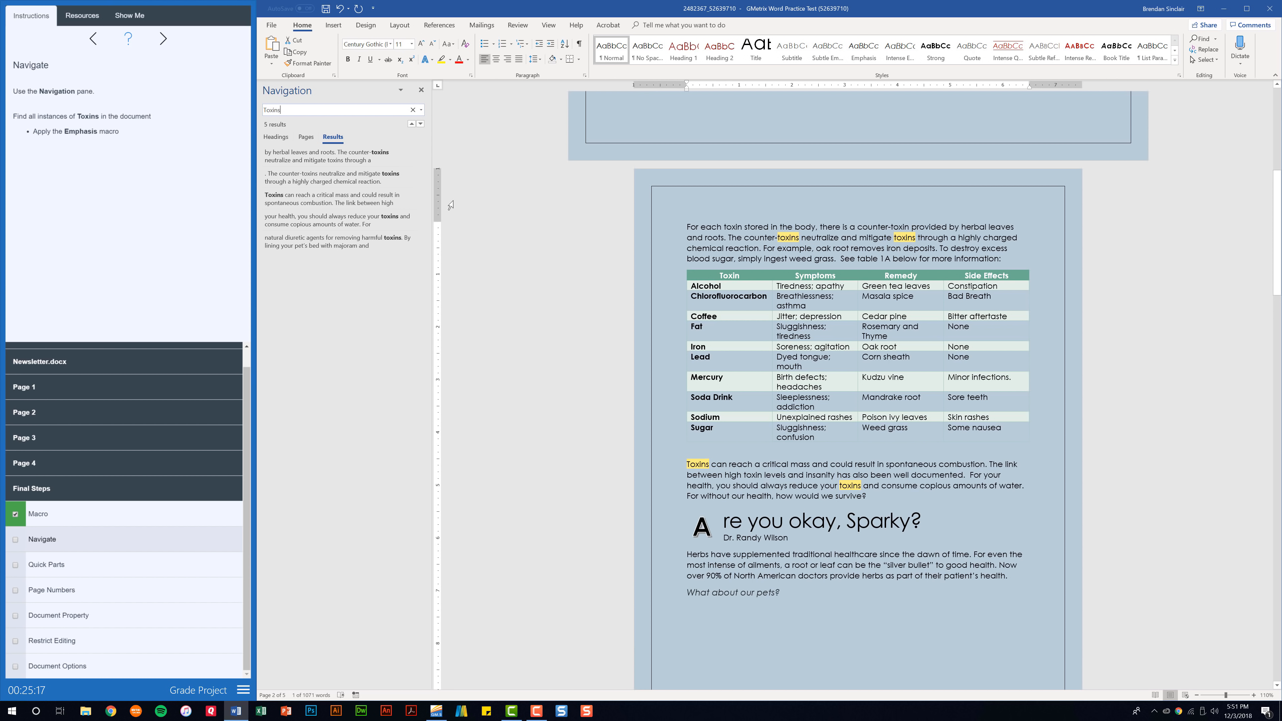
pyautogui.click(306, 161)
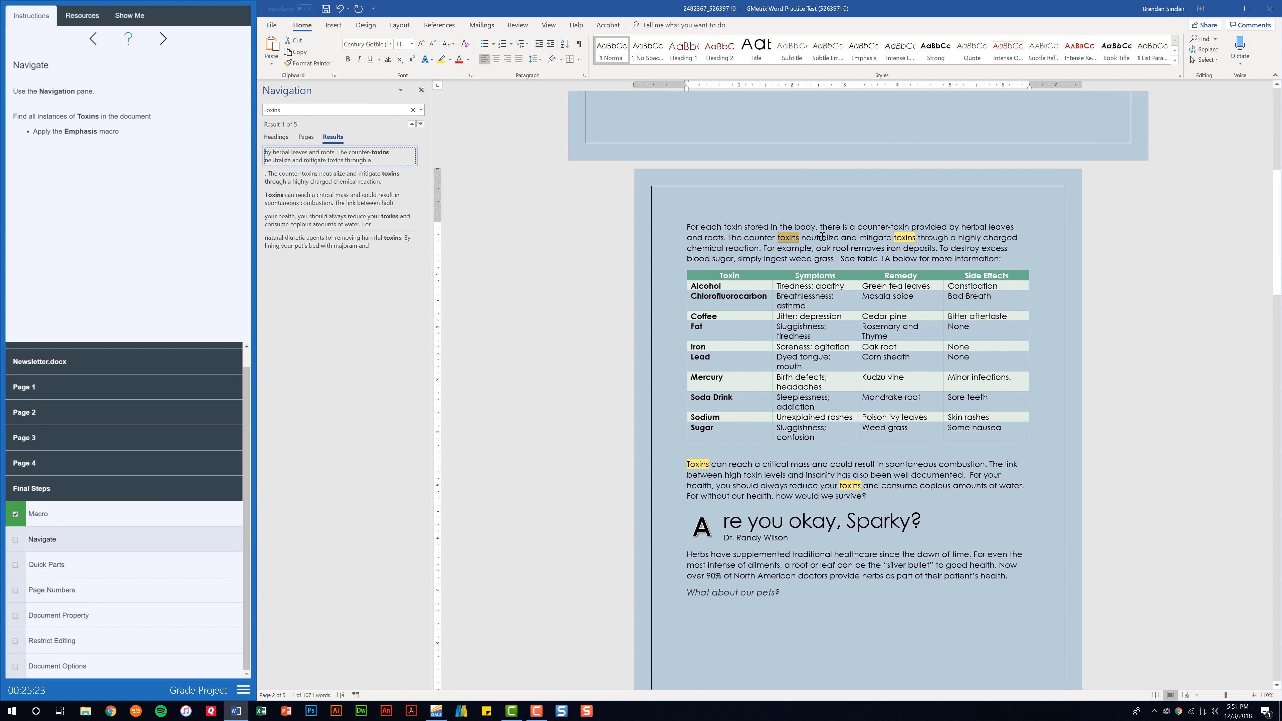
pyautogui.click(548, 26)
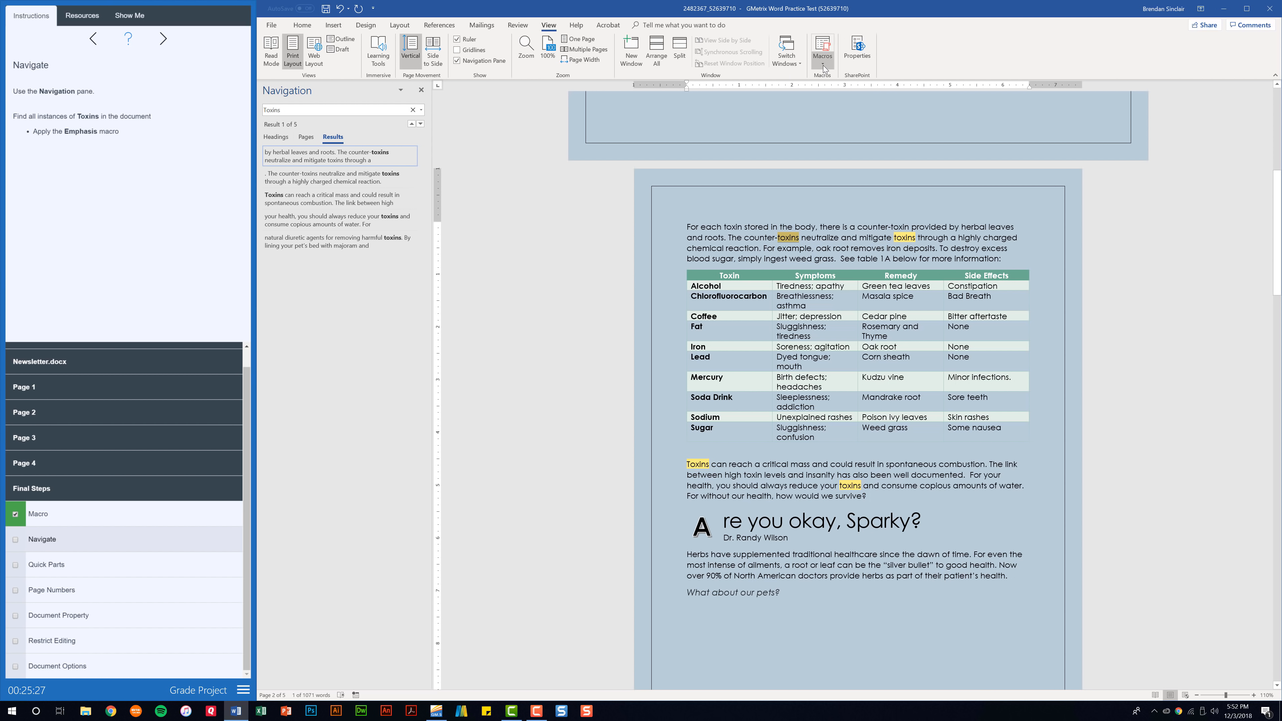
pyautogui.click(823, 67)
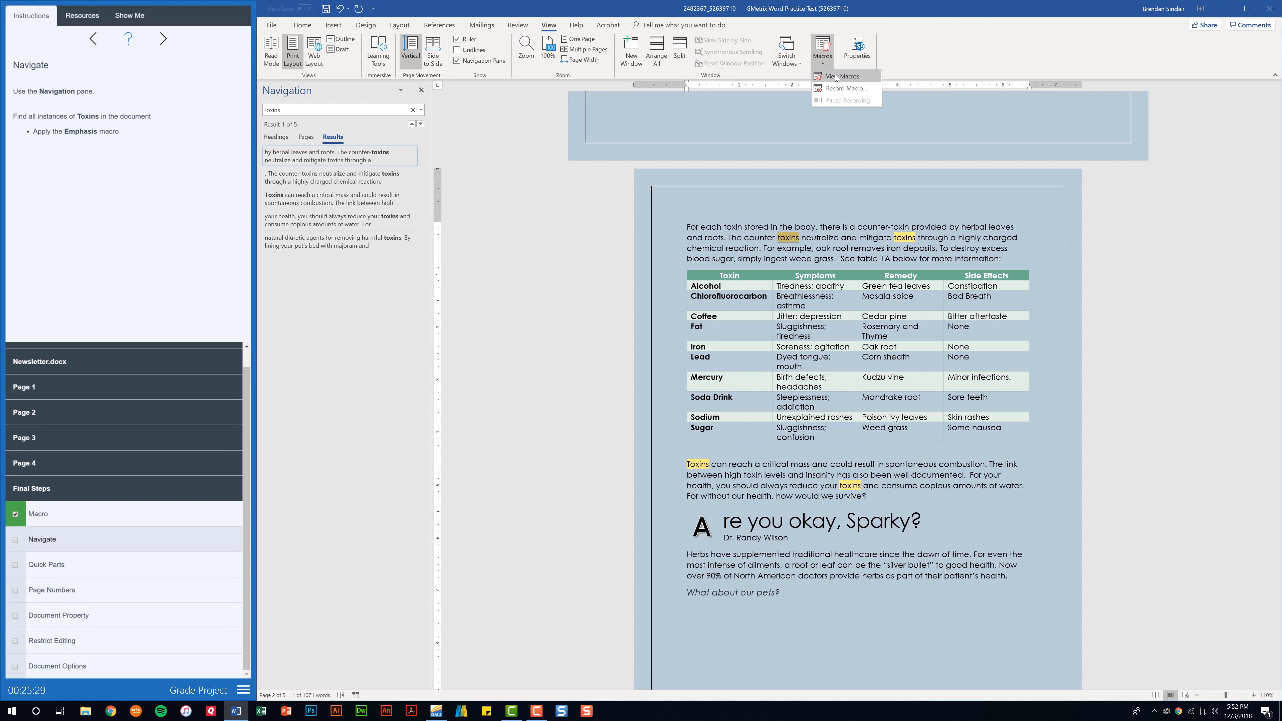
# Run the Emphasis macro on the first two 'toxins' occurrences
pyautogui.click(837, 77)
pyautogui.moveTo(760, 255); pyautogui.dragTo(568, 232)
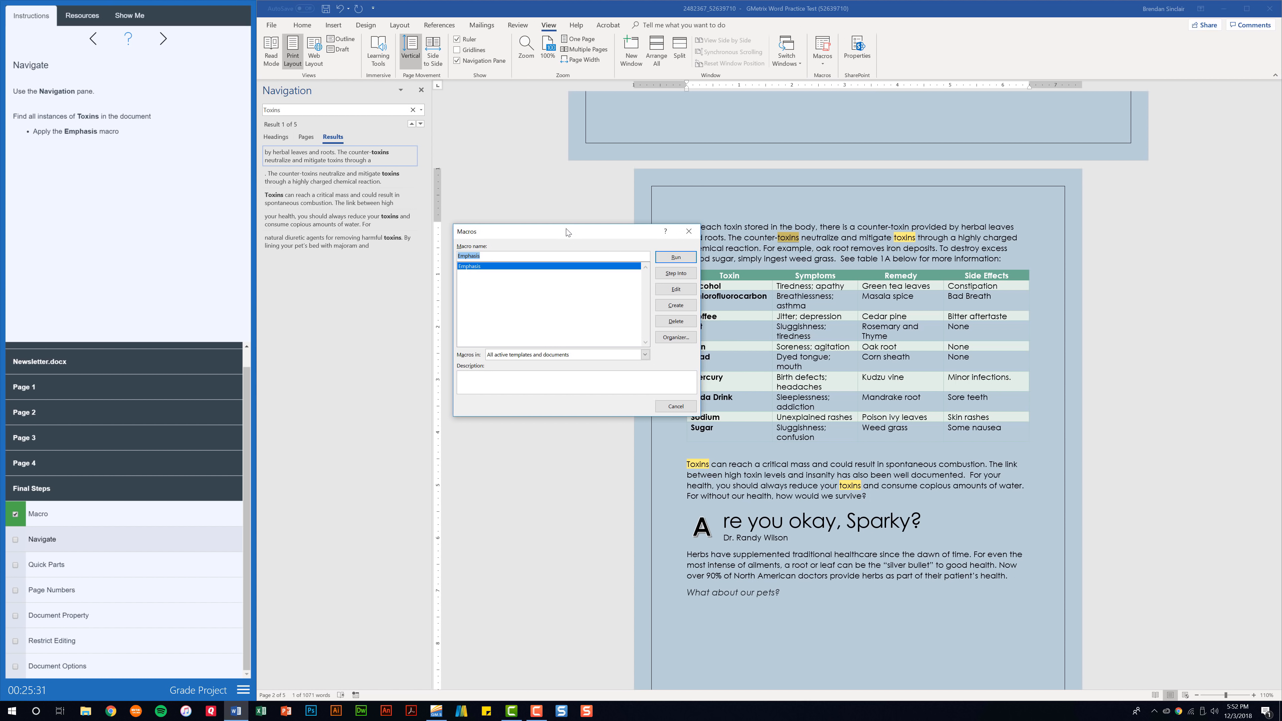
pyautogui.click(676, 258)
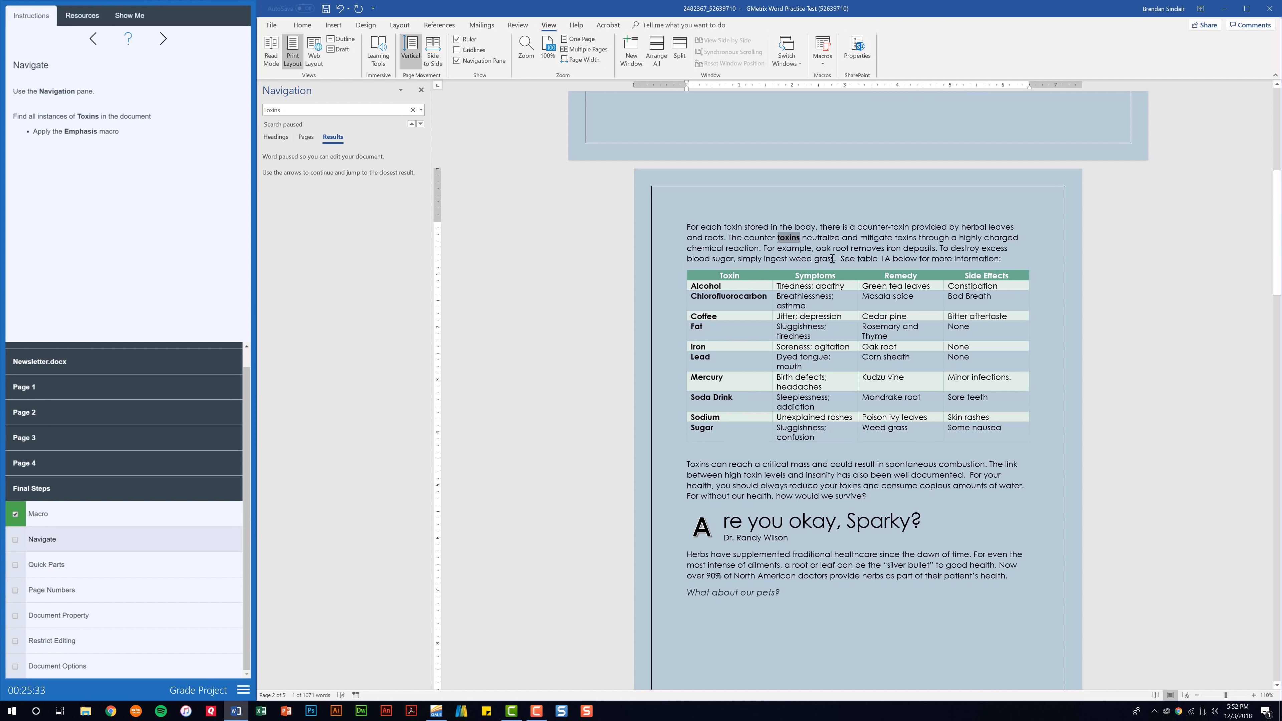
pyautogui.doubleClick(905, 238)
pyautogui.click(828, 71)
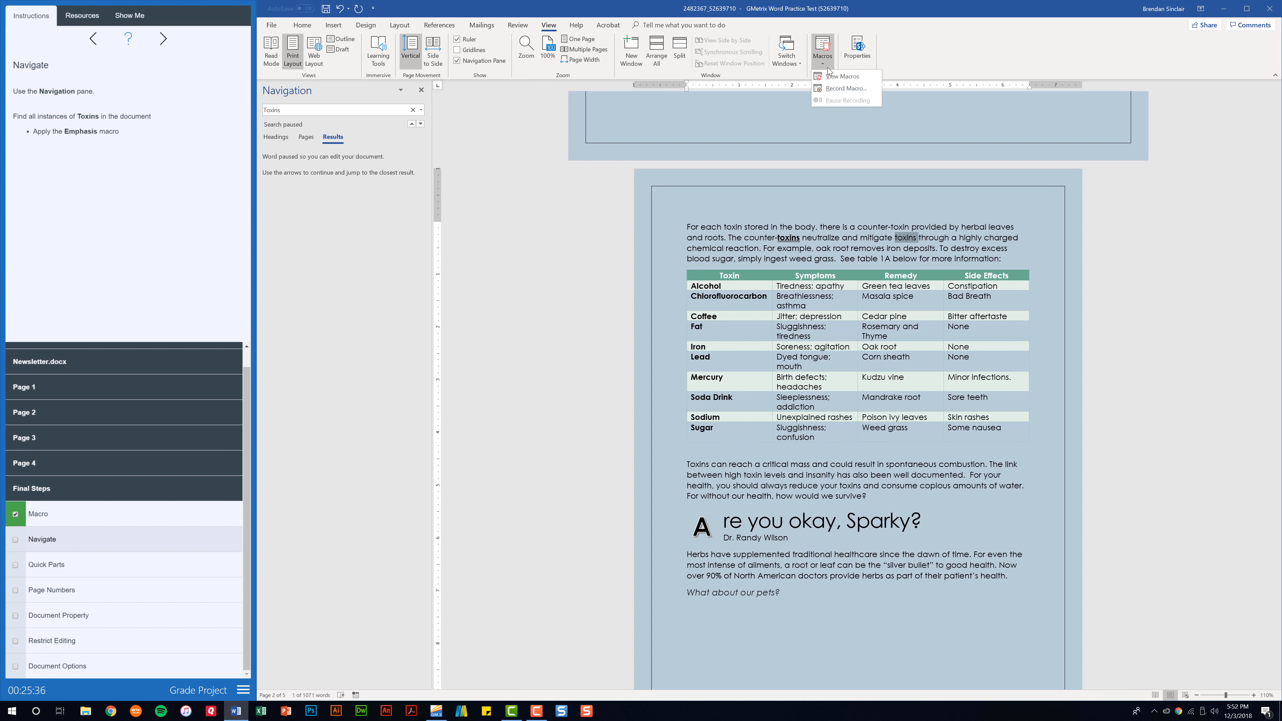
pyautogui.click(837, 82)
pyautogui.click(676, 257)
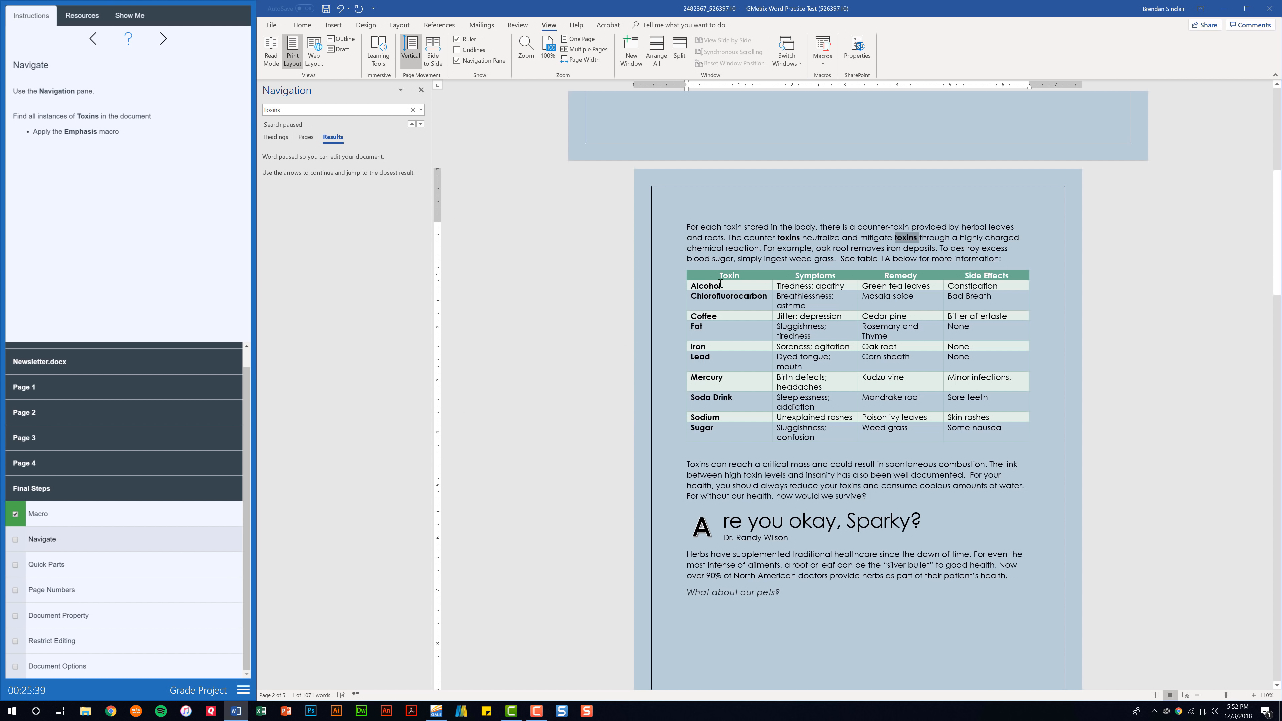
# Search 'Toxins' again and run Emphasis on the Toxins starting the paragraph
pyautogui.click(365, 112)
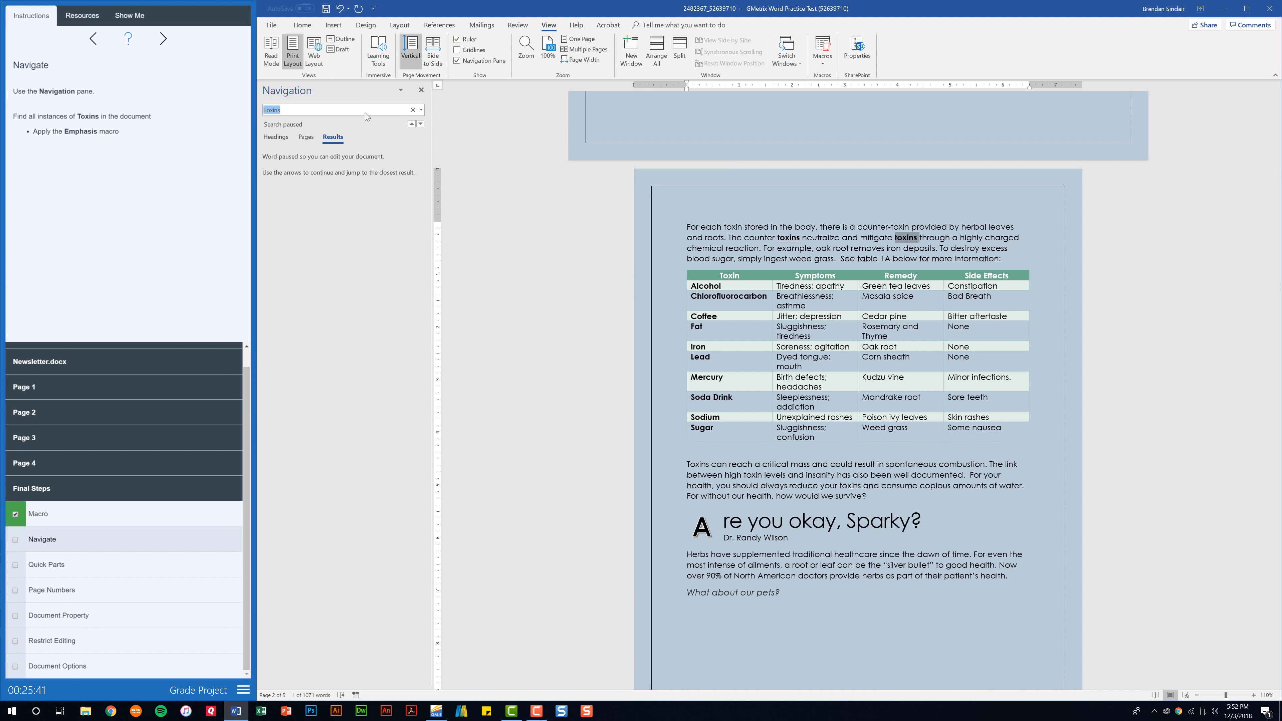
pyautogui.press('Return')
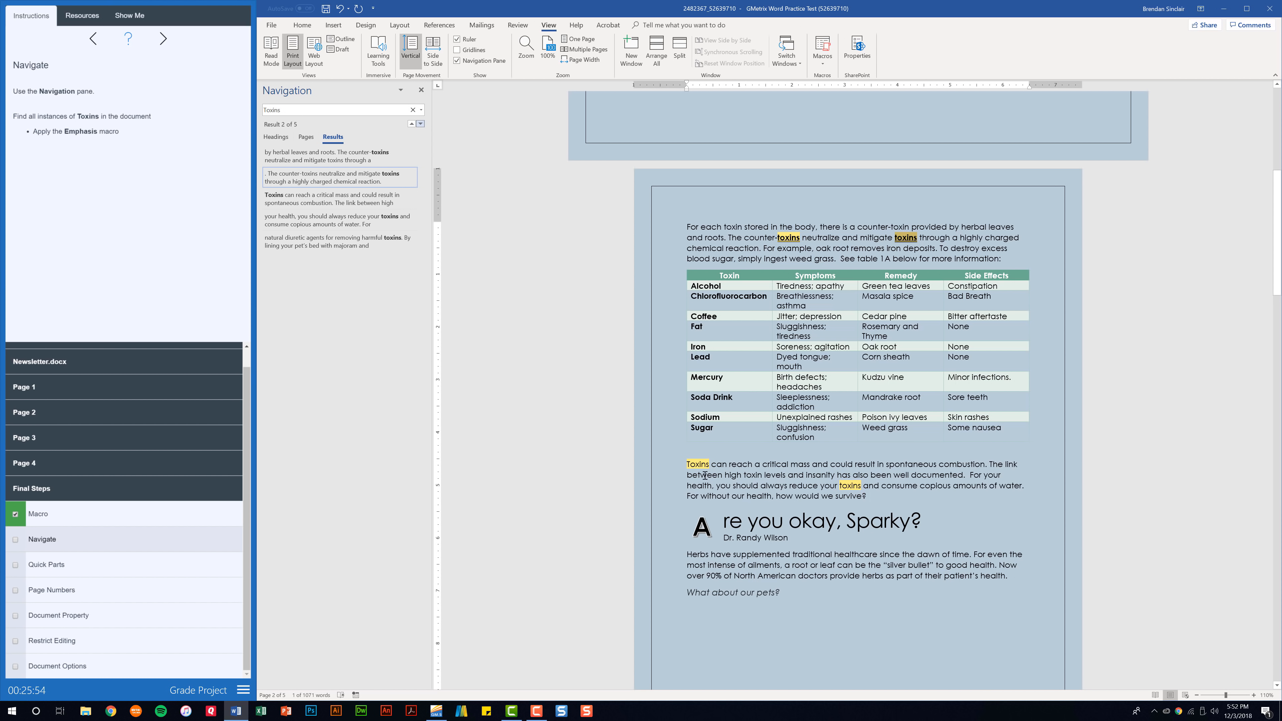
pyautogui.doubleClick(692, 464)
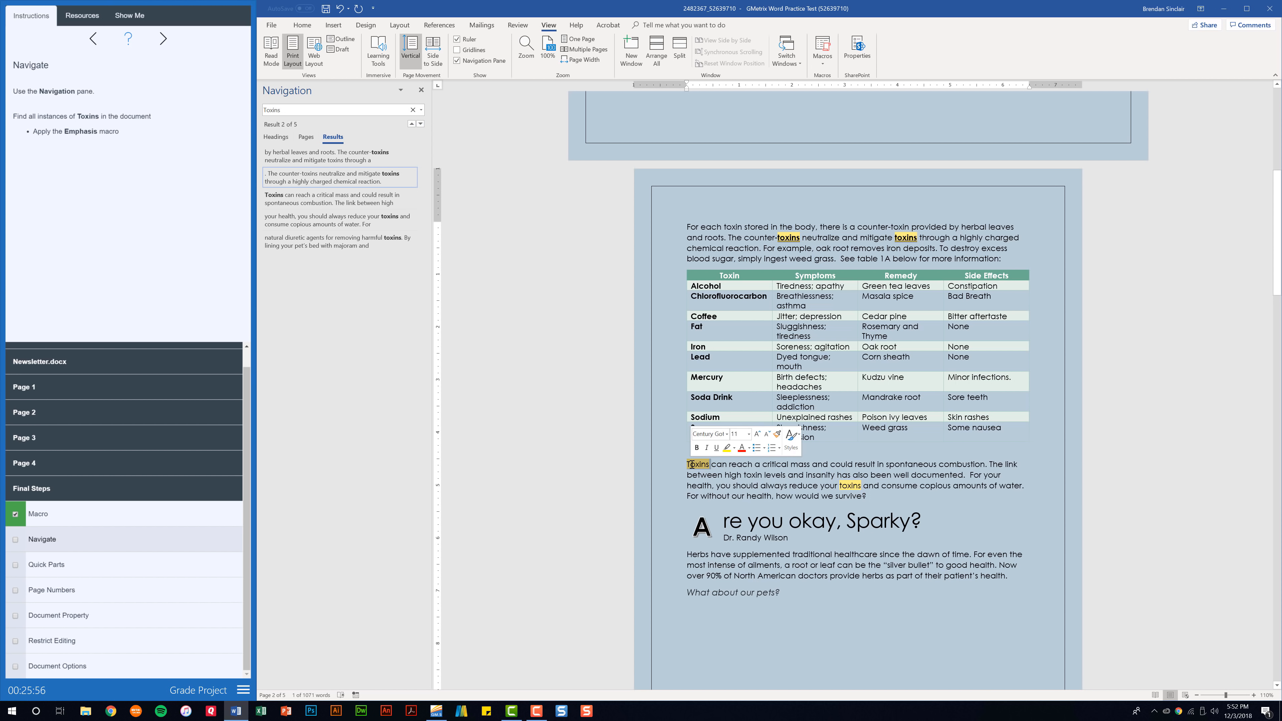
pyautogui.click(830, 60)
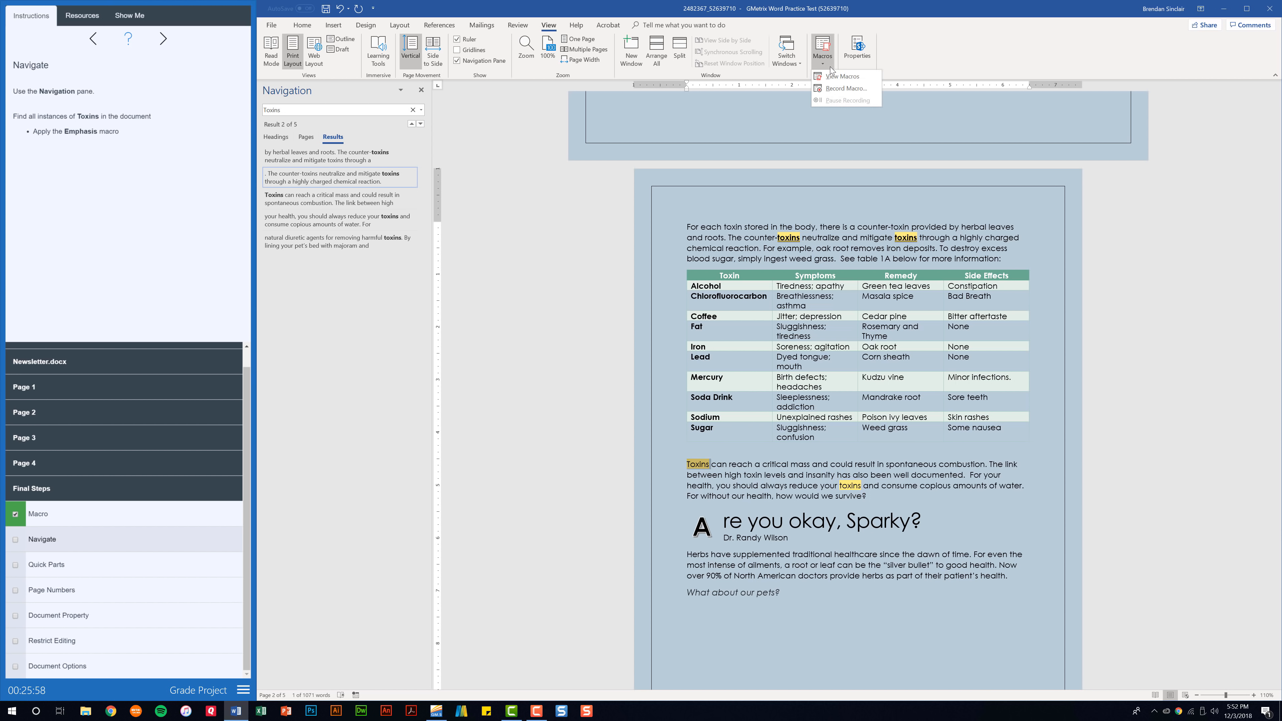
pyautogui.click(842, 77)
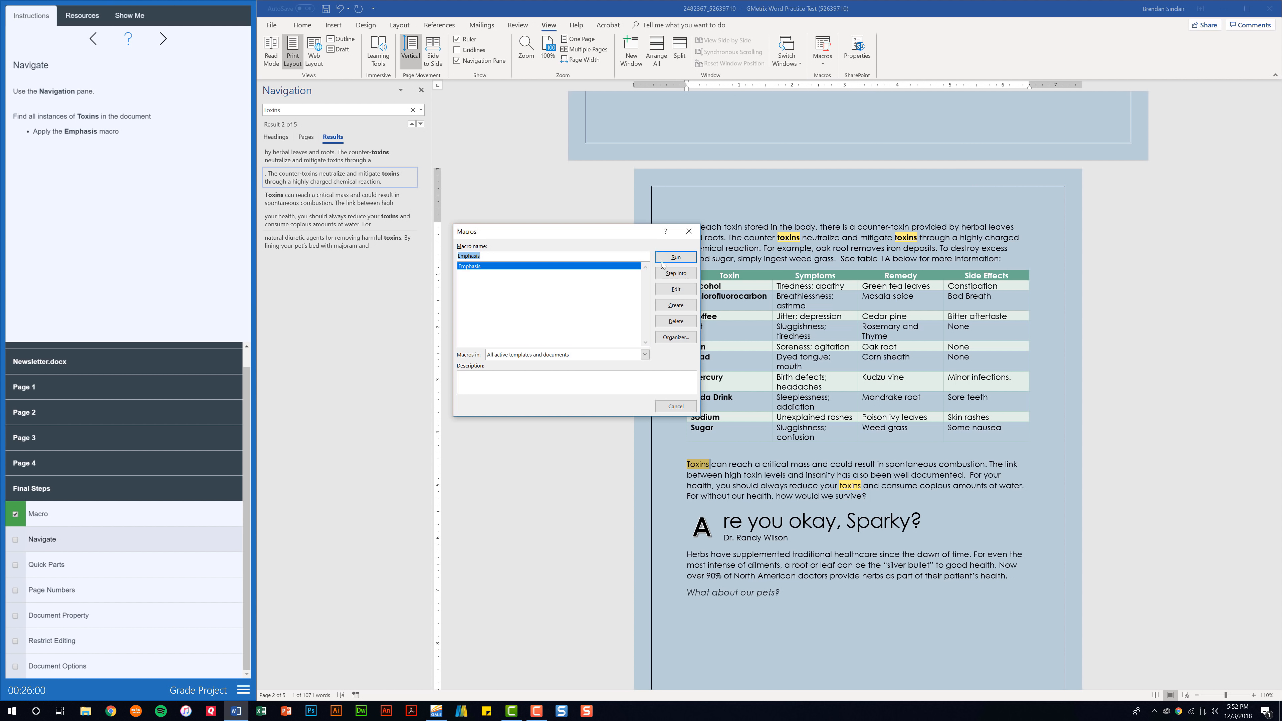
pyautogui.click(669, 257)
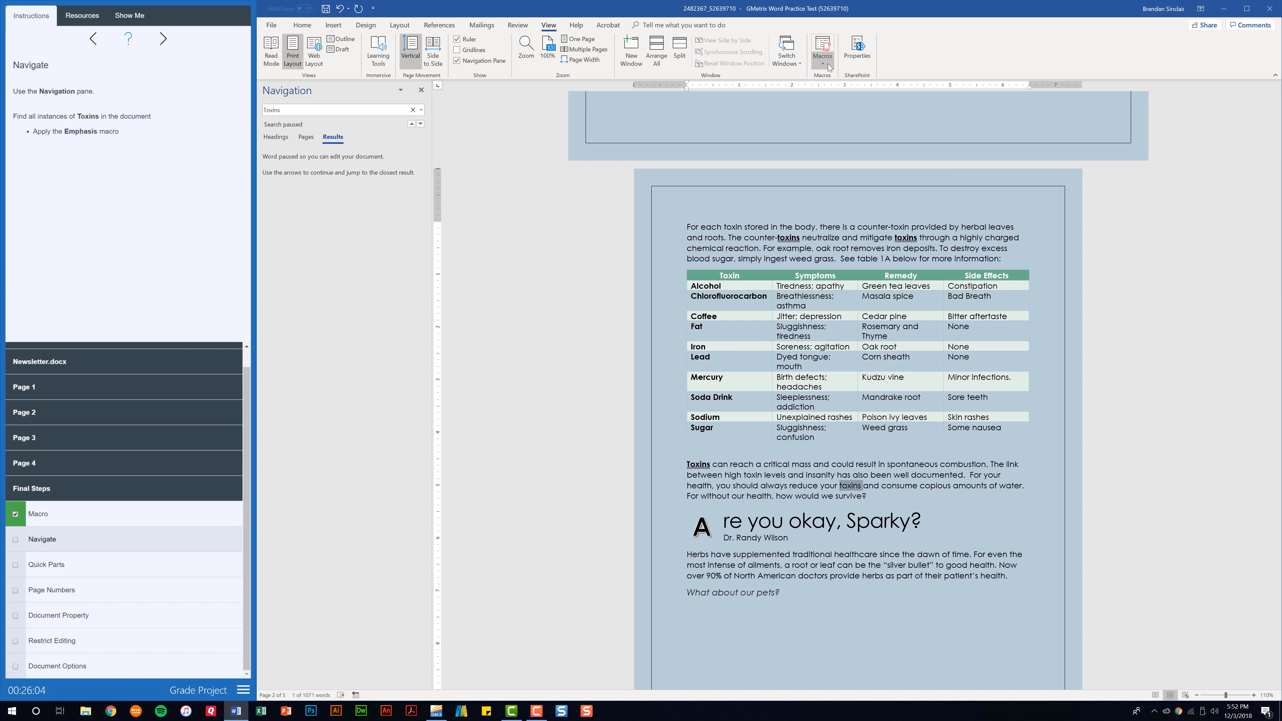
pyautogui.click(342, 111)
pyautogui.press('Return')
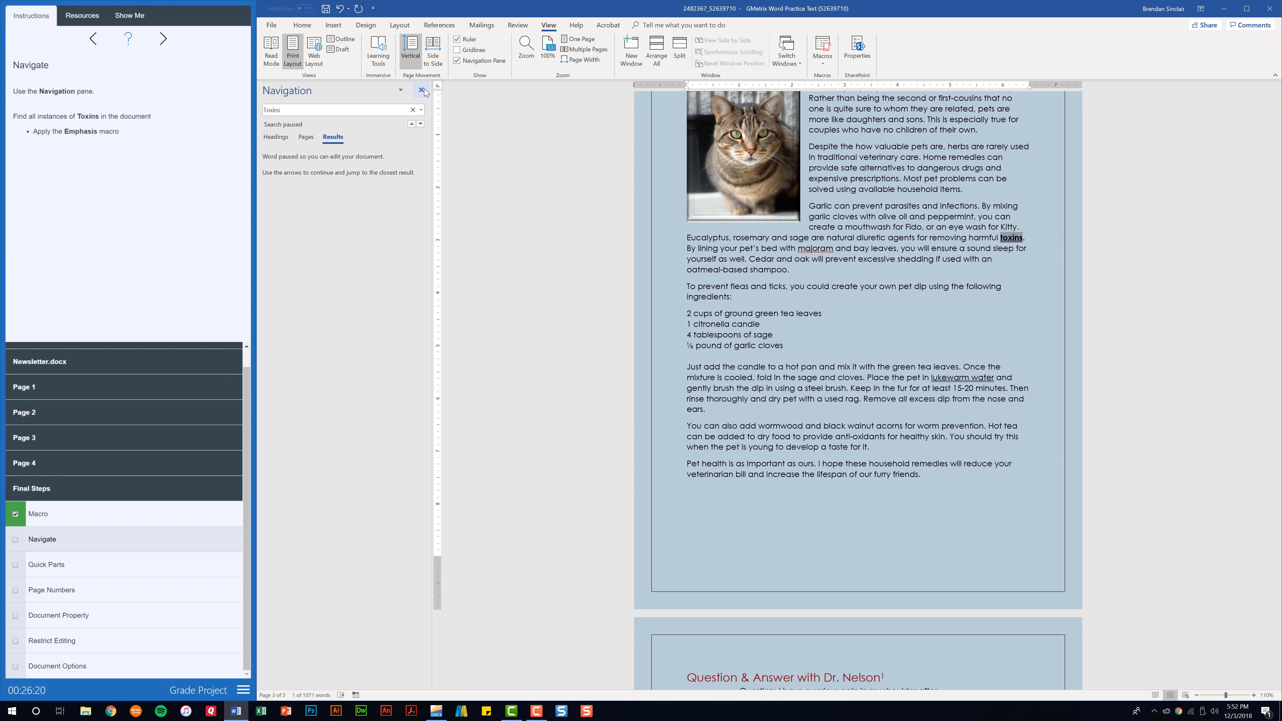
# Close the search pane, tick the Navigate task, and move to the Quick Parts task
pyautogui.click(422, 90)
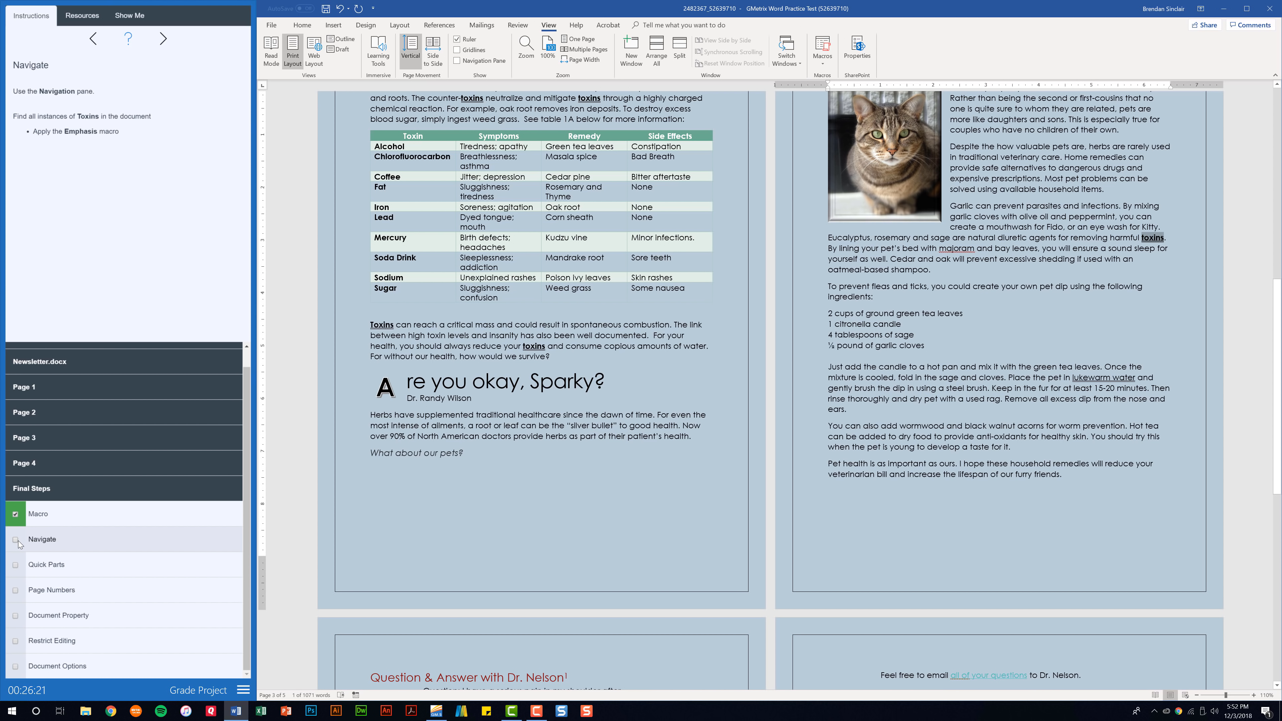
pyautogui.click(15, 540)
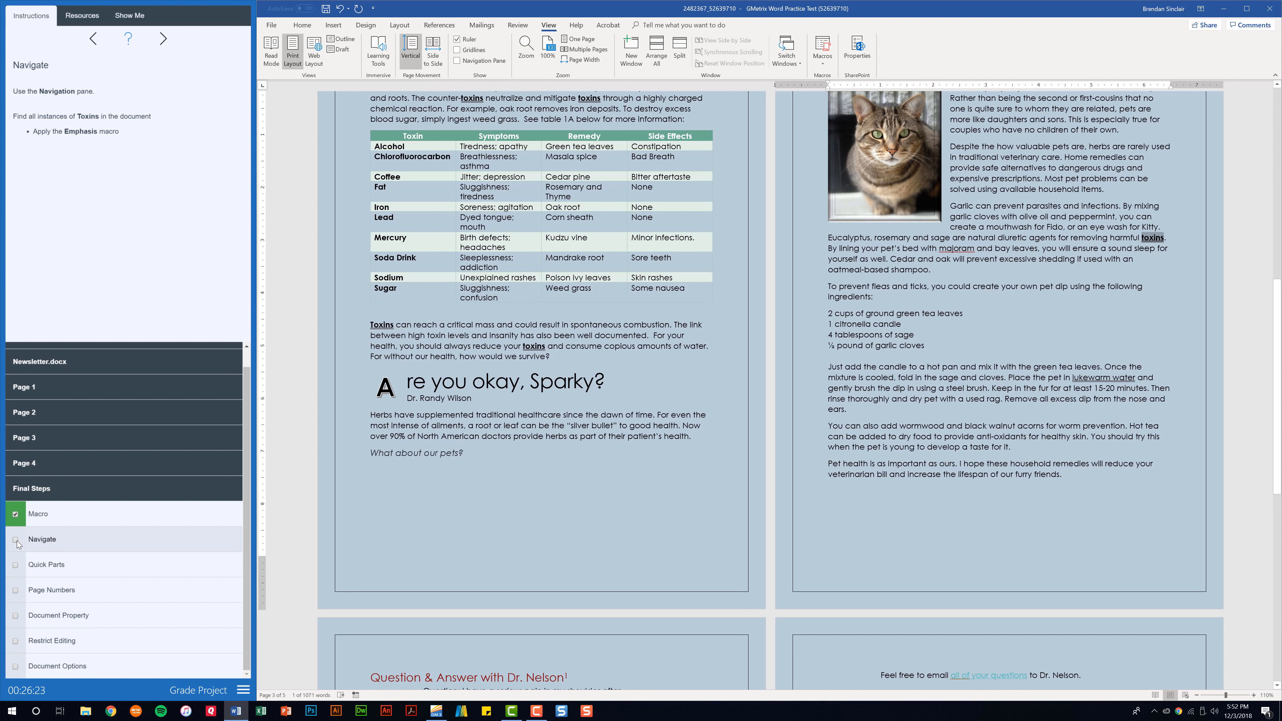
pyautogui.click(47, 566)
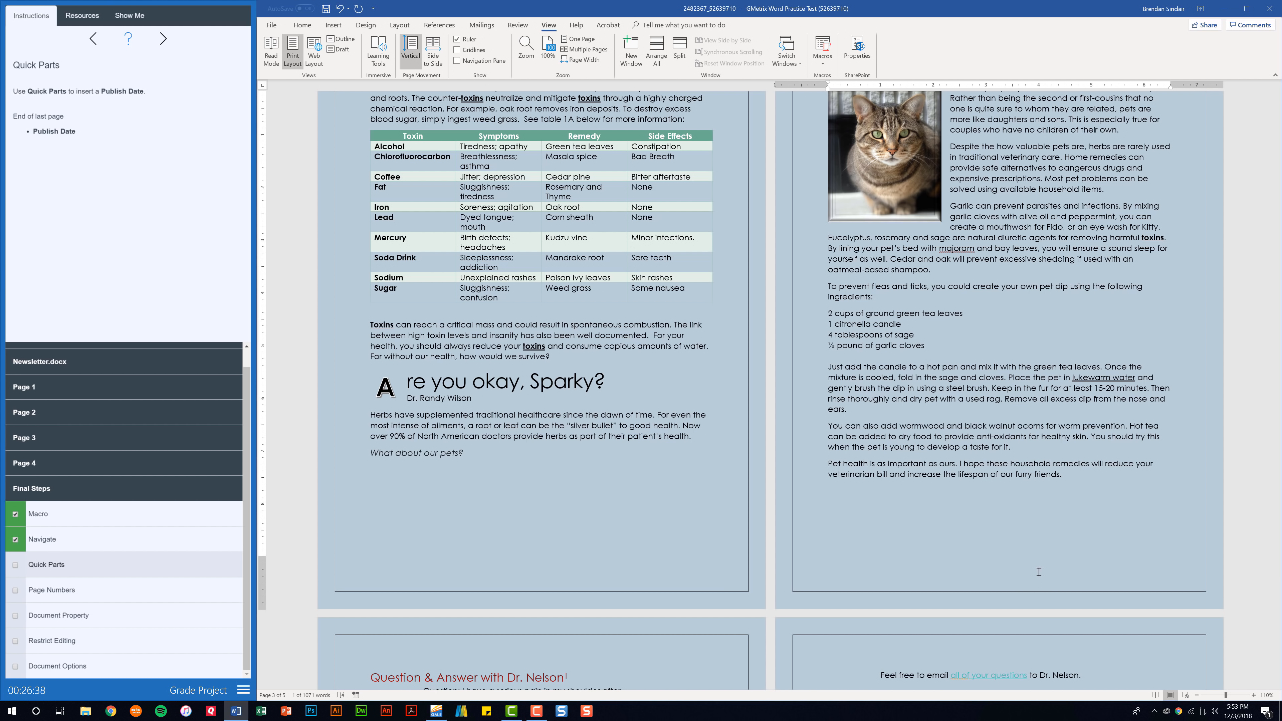
# Insert a Publish Date property field after 'to Dr. Nelson.' and tick Quick Parts done
pyautogui.scroll(-10, 1076, 397)
pyautogui.click(1088, 364)
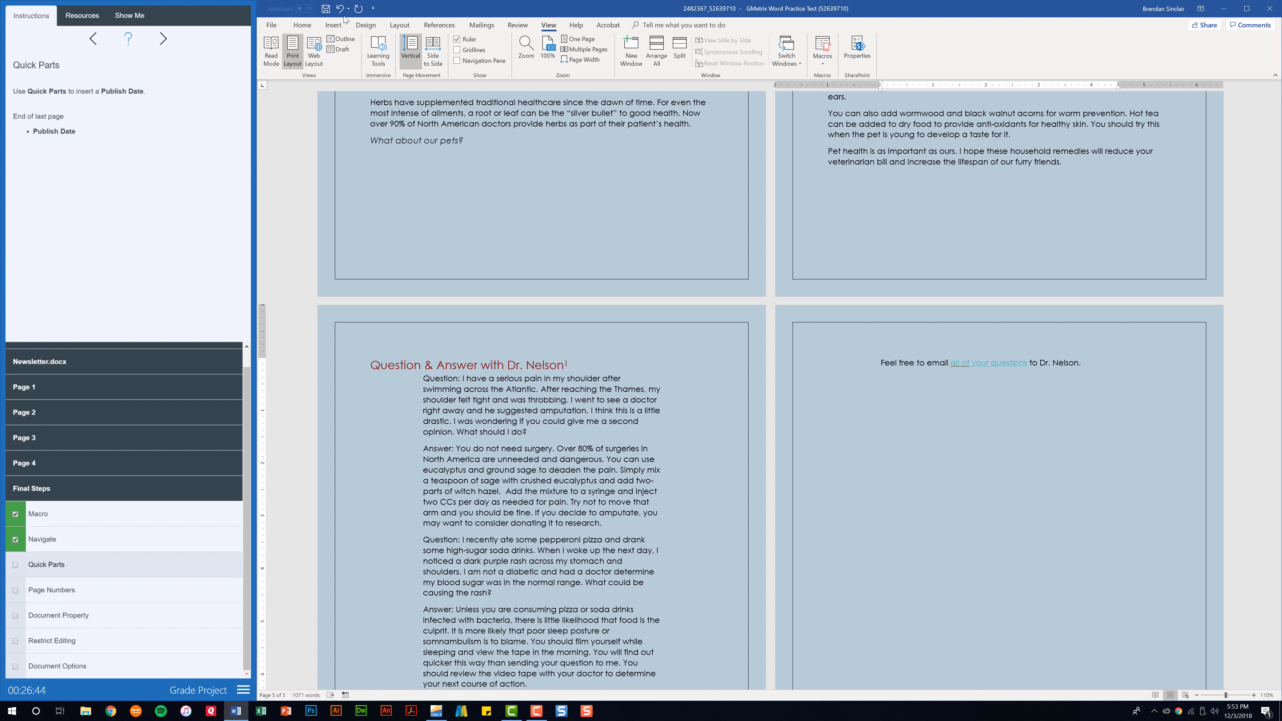
pyautogui.click(325, 26)
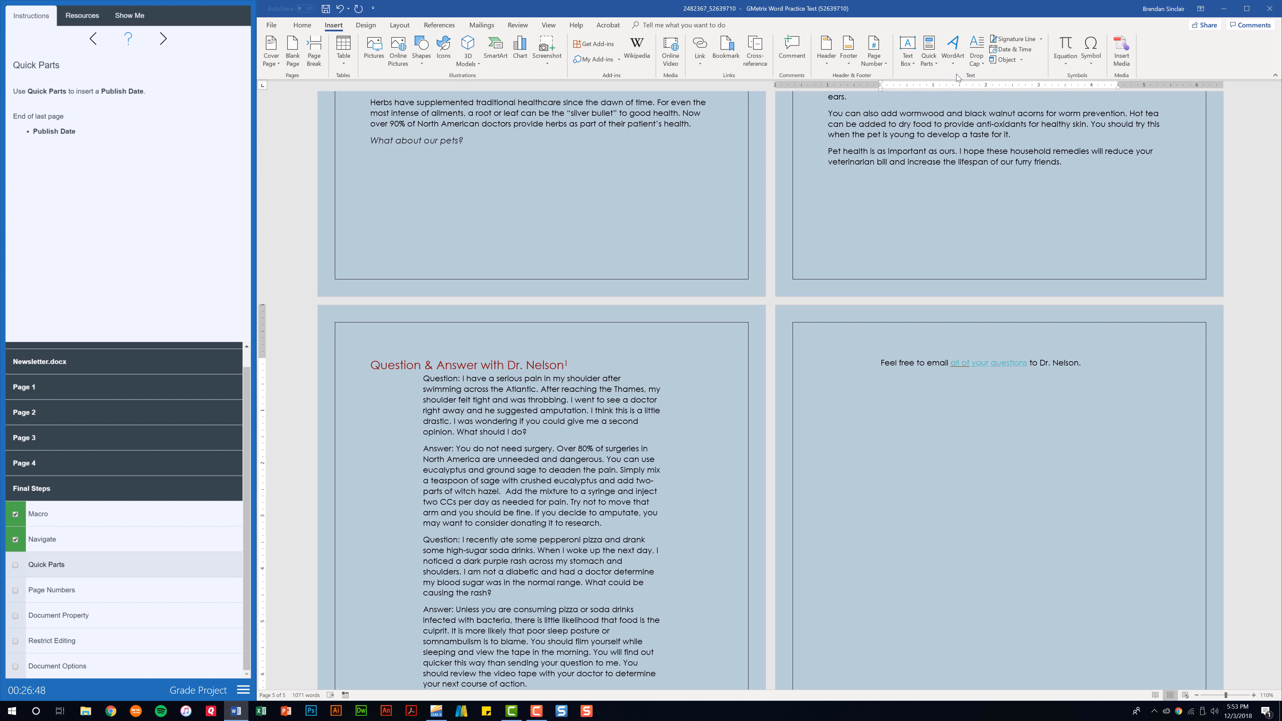
pyautogui.click(931, 66)
pyautogui.moveTo(982, 93)
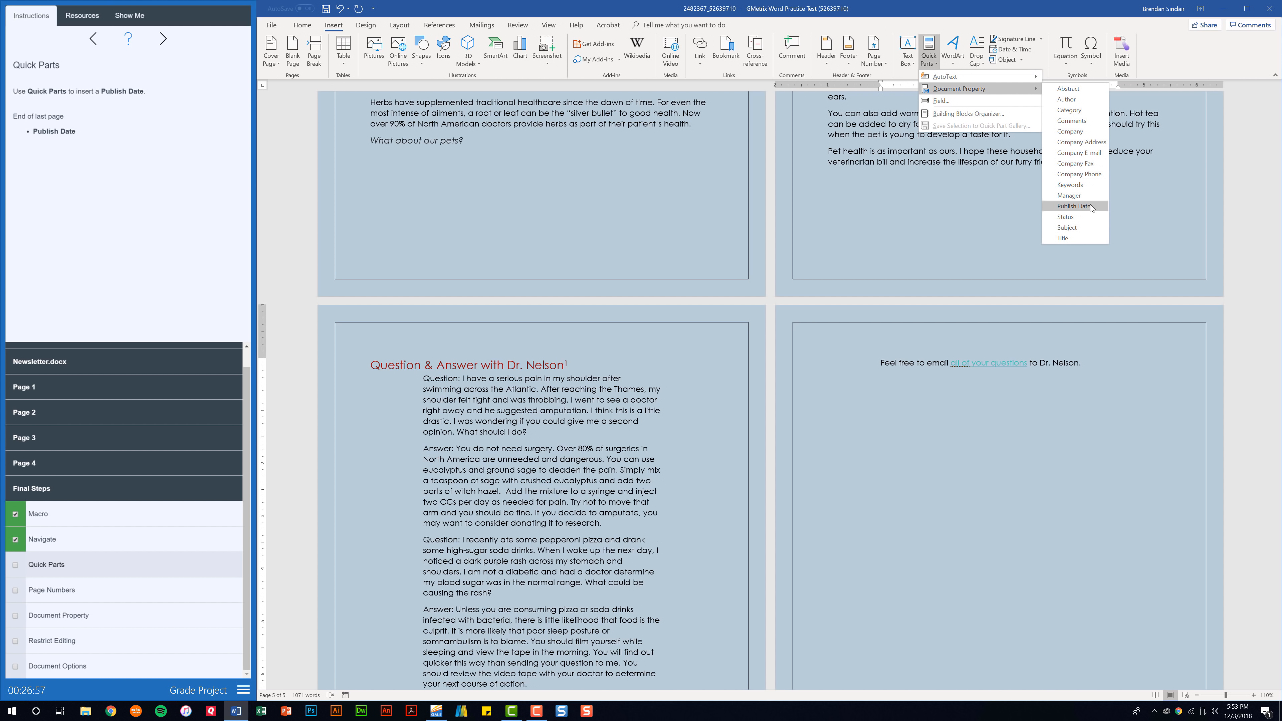
pyautogui.click(1074, 205)
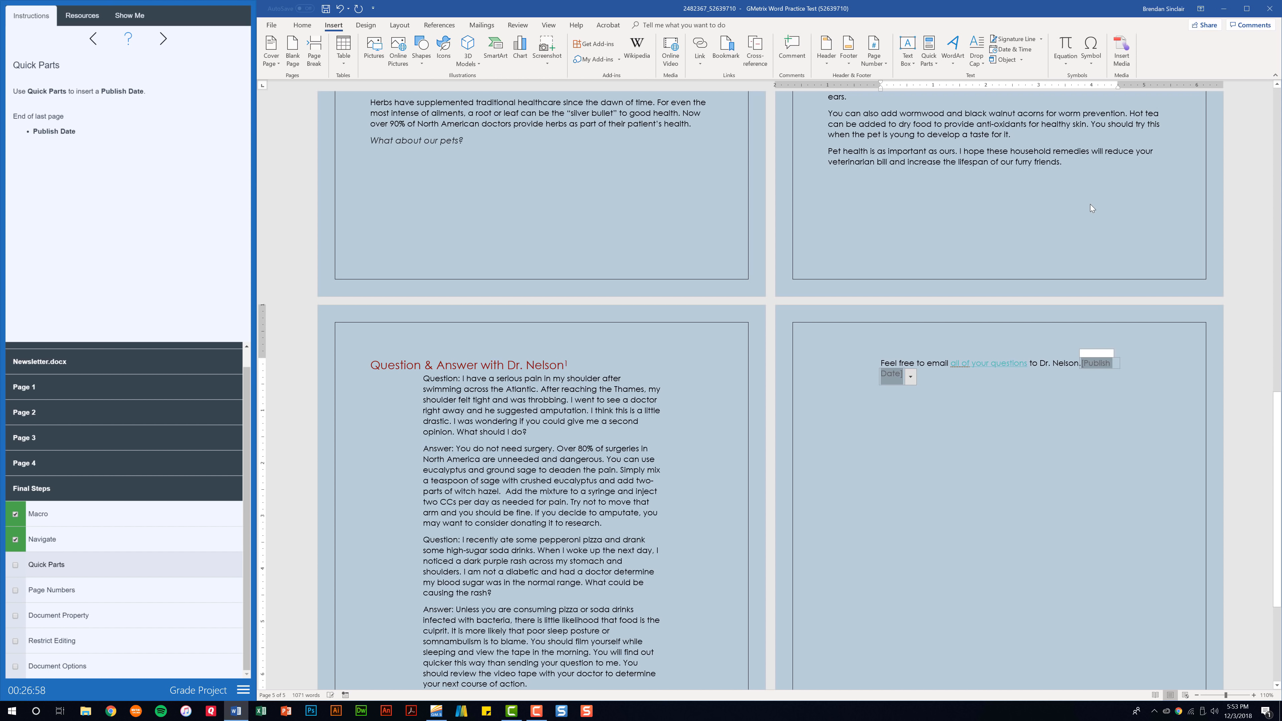
pyautogui.click(1016, 414)
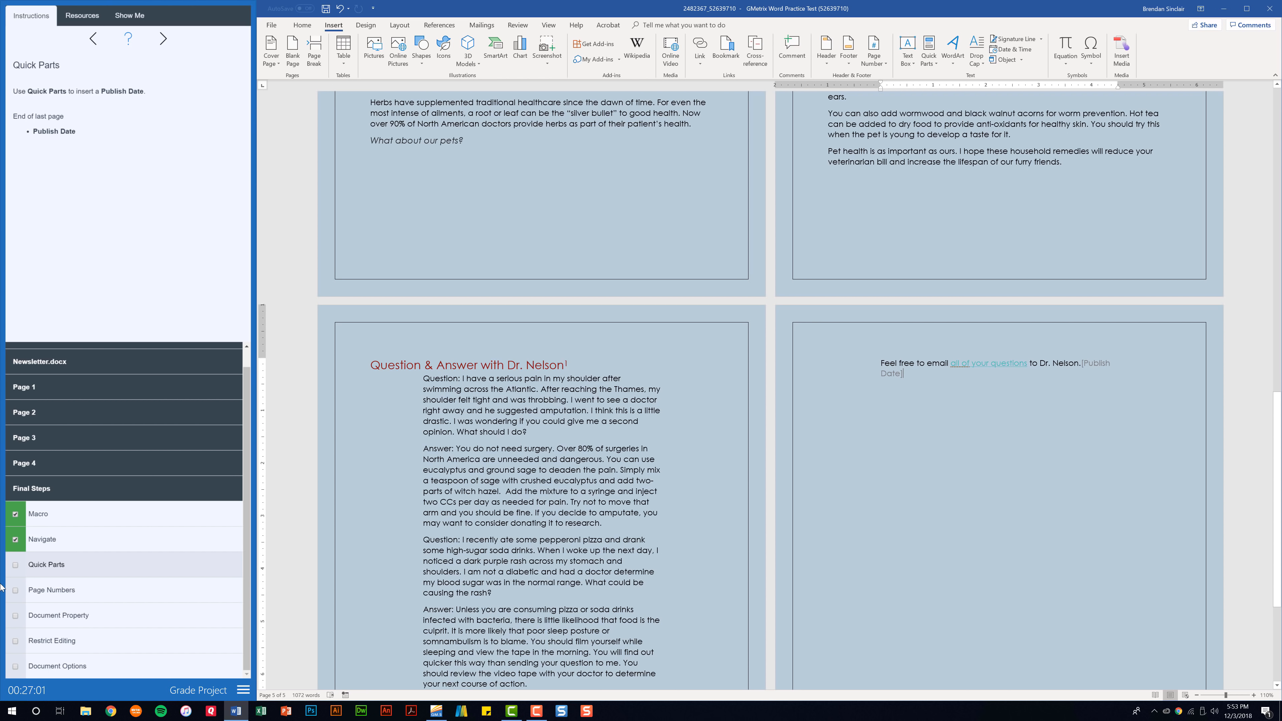
pyautogui.click(14, 567)
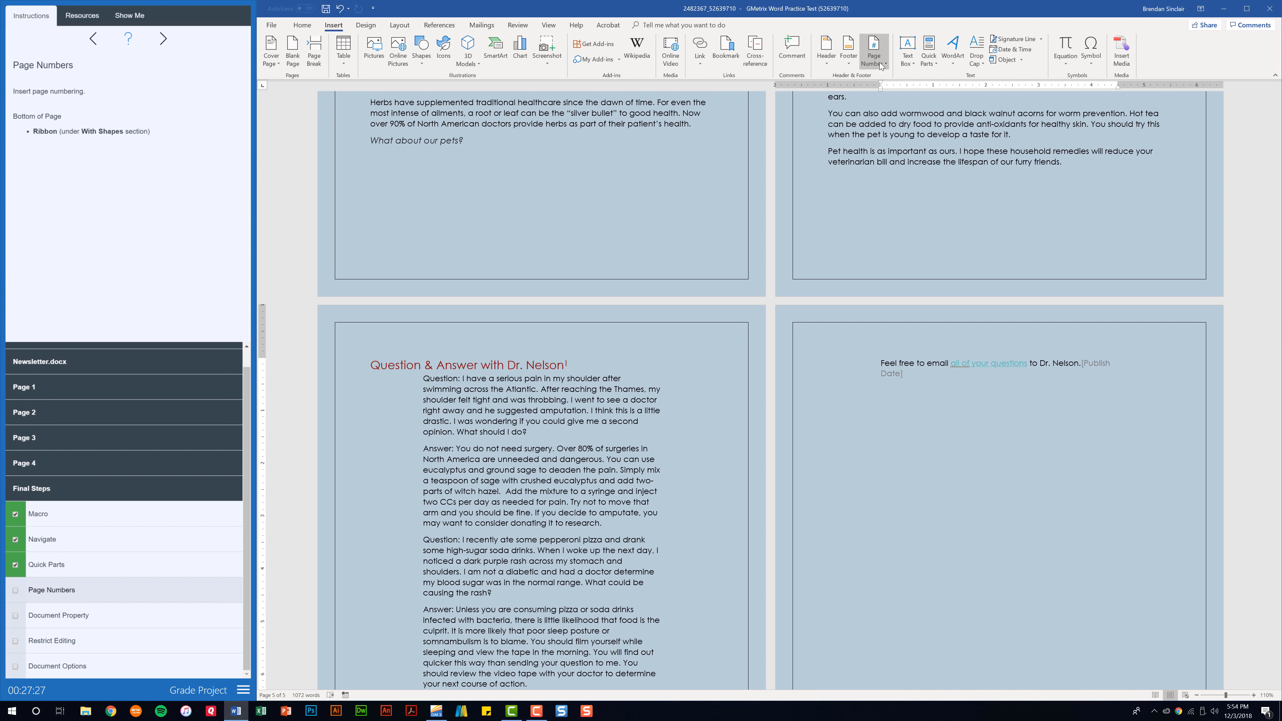
# Add Ribbon-style page numbers at the bottom of every page, then close the footer
pyautogui.click(882, 64)
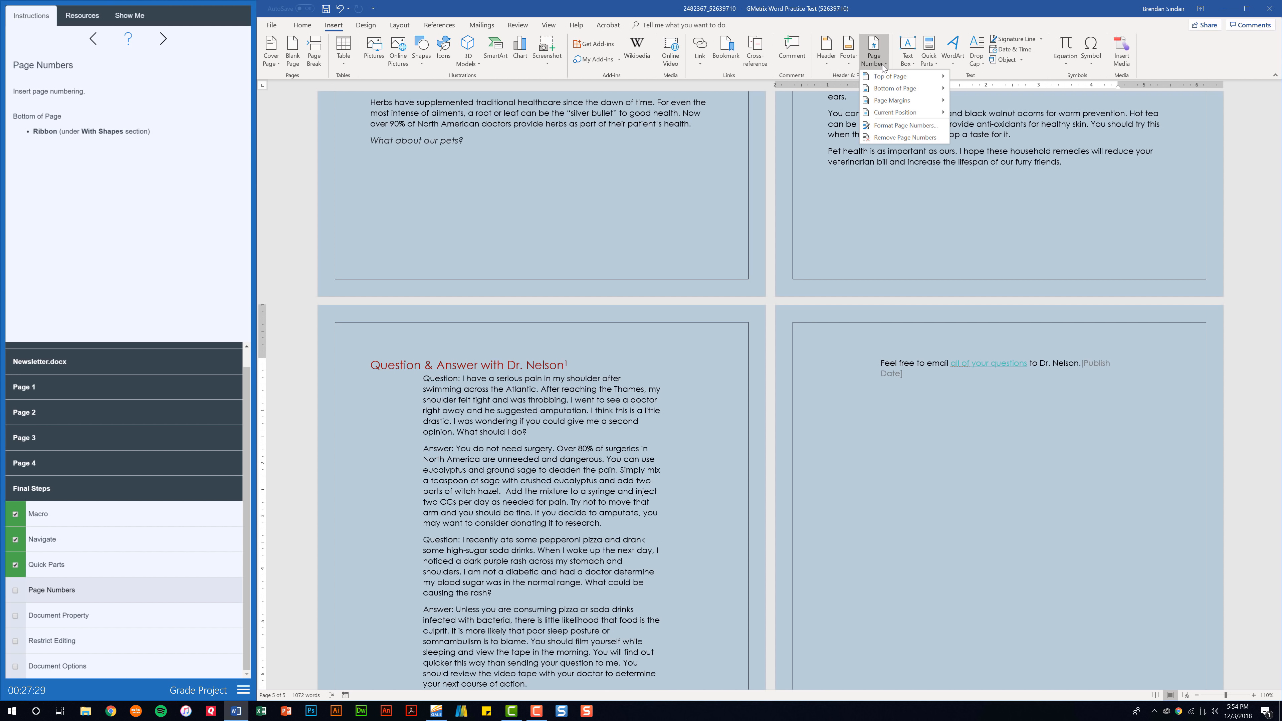
pyautogui.click(913, 88)
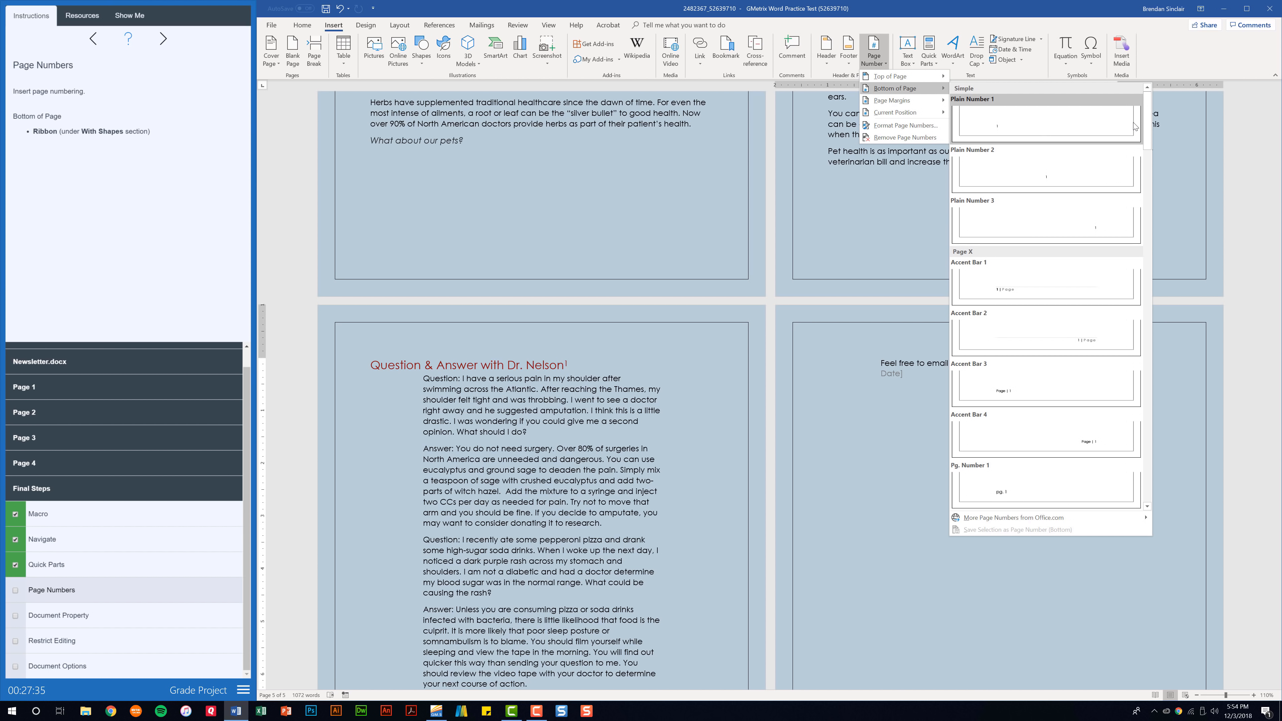
pyautogui.moveTo(1145, 113); pyautogui.dragTo(1144, 325)
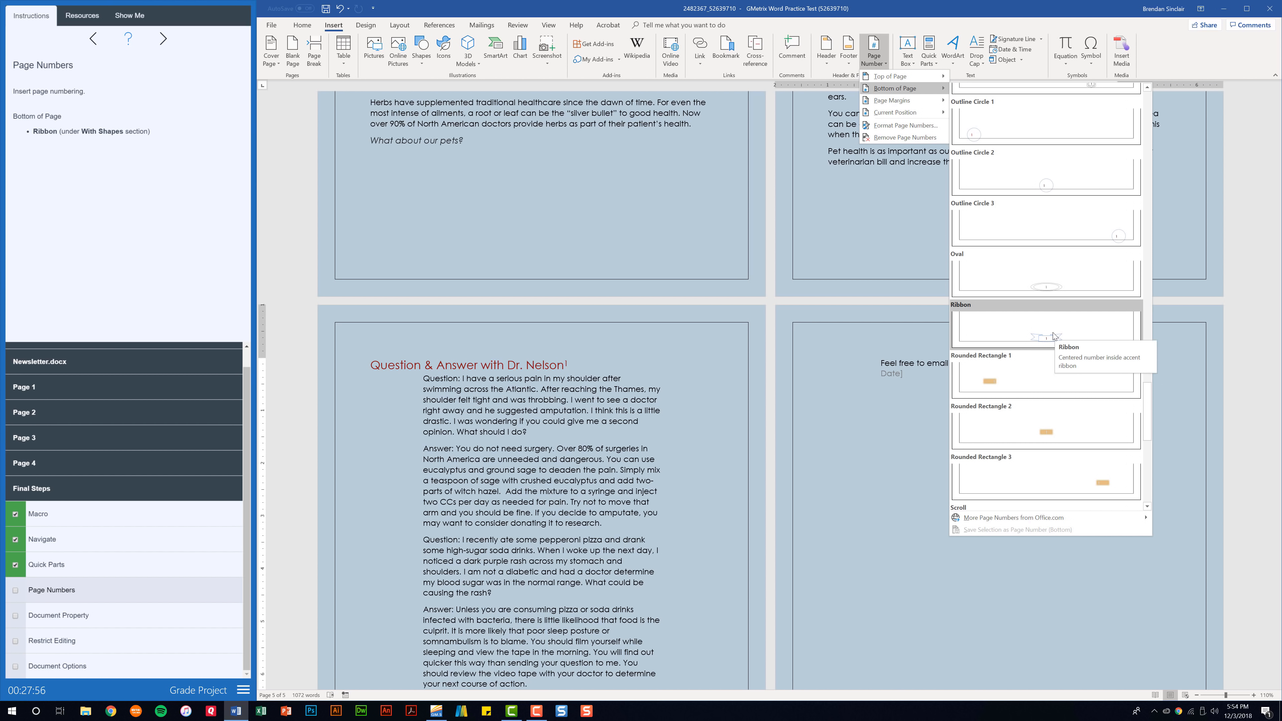
pyautogui.click(1052, 333)
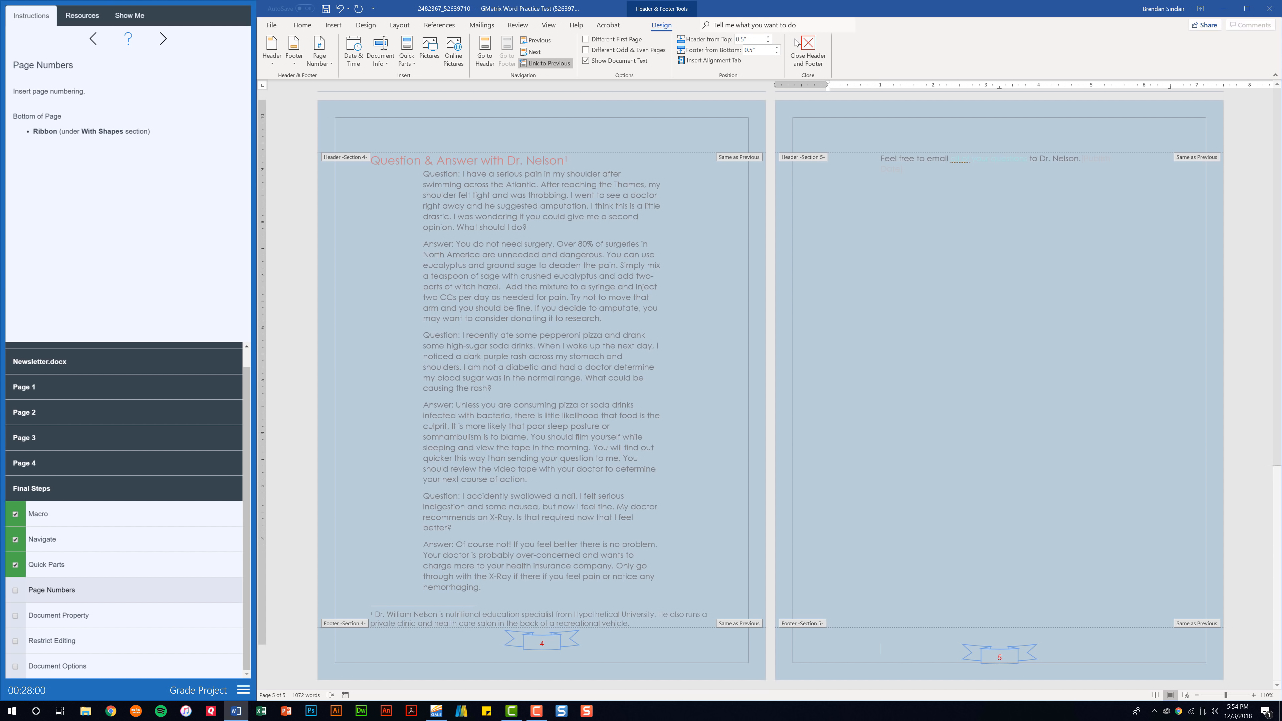
pyautogui.click(820, 56)
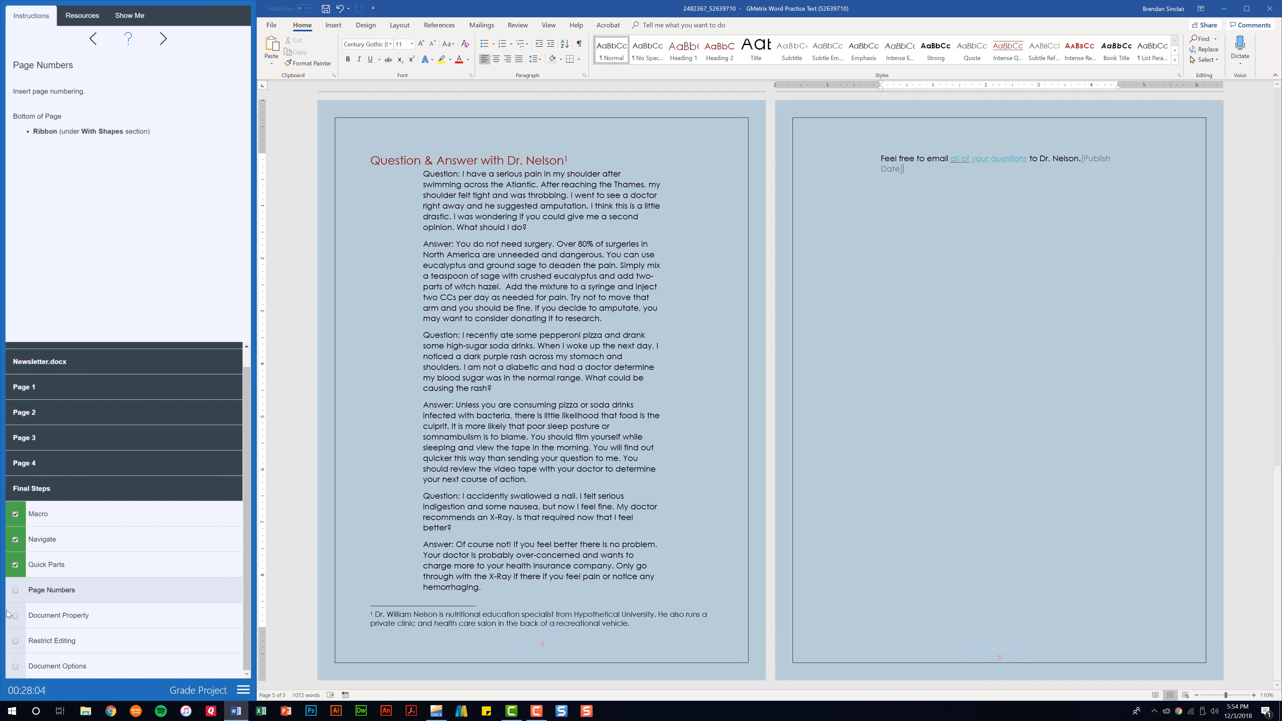
# Tick Page Numbers done and set the document Title property to 'Health Newsletter'
pyautogui.click(16, 594)
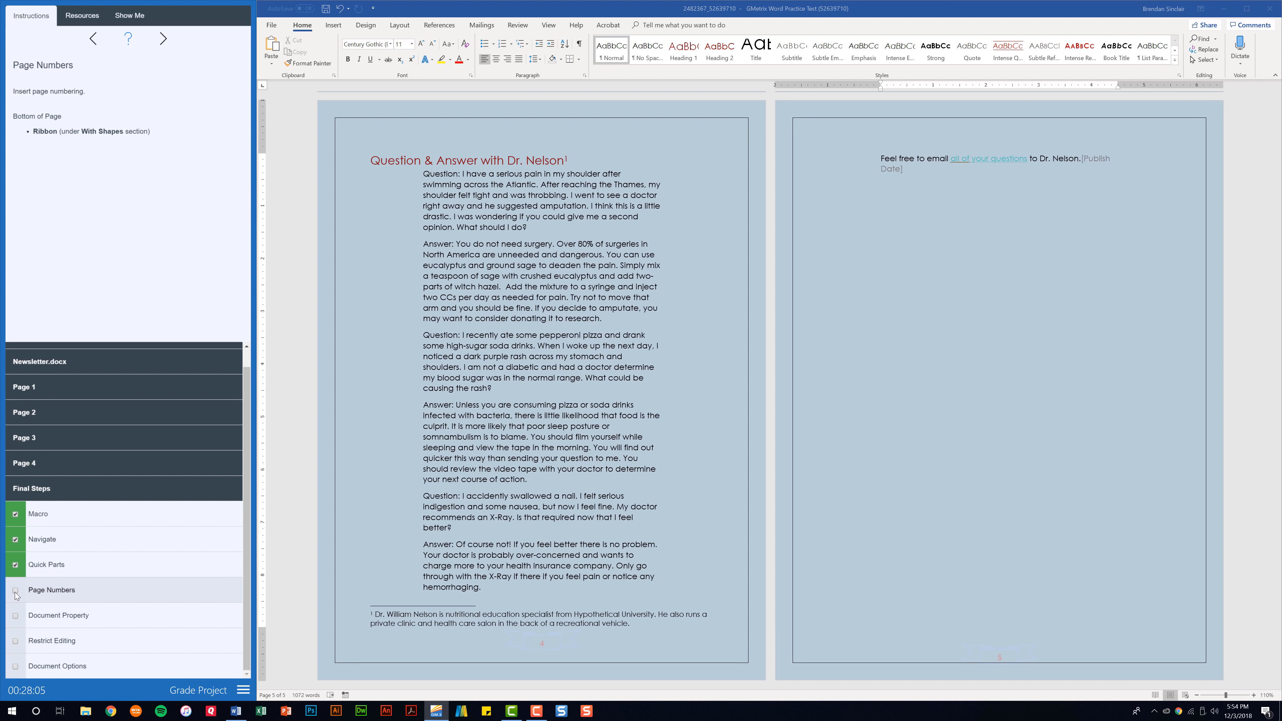
pyautogui.click(79, 623)
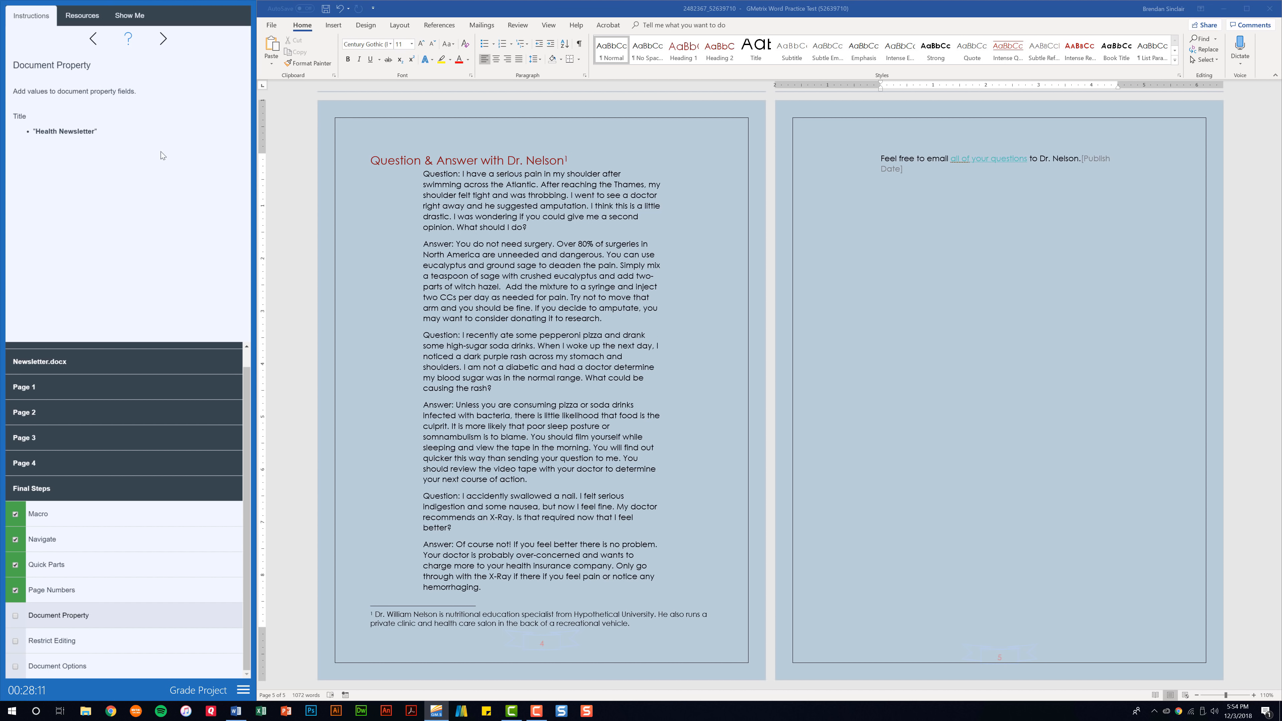
pyautogui.click(273, 26)
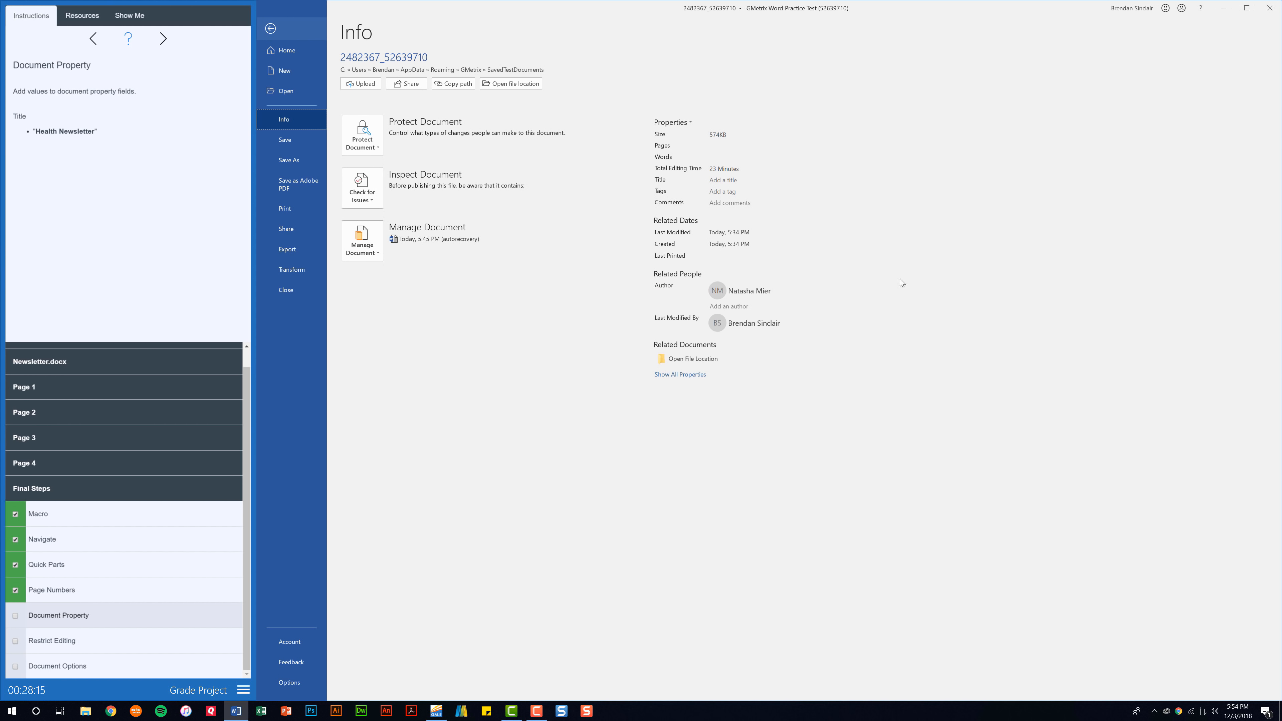
pyautogui.click(722, 183)
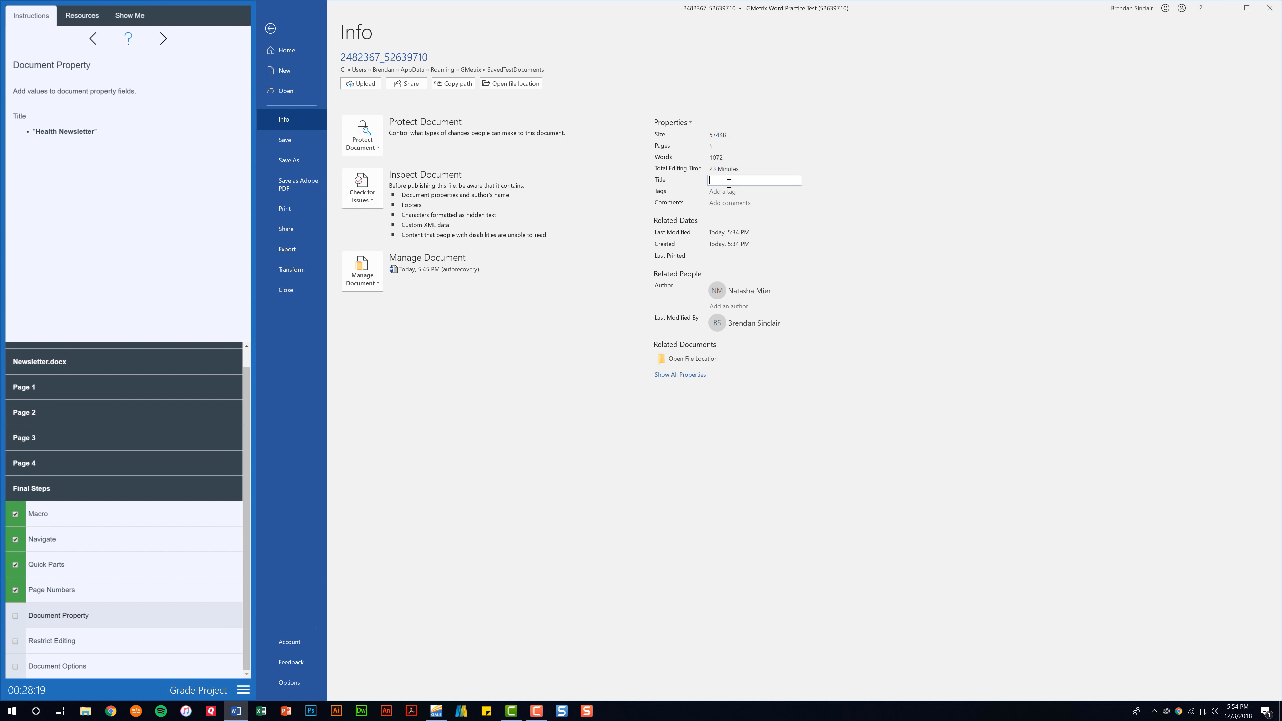
pyautogui.write('Health Newsletter')
pyautogui.click(846, 194)
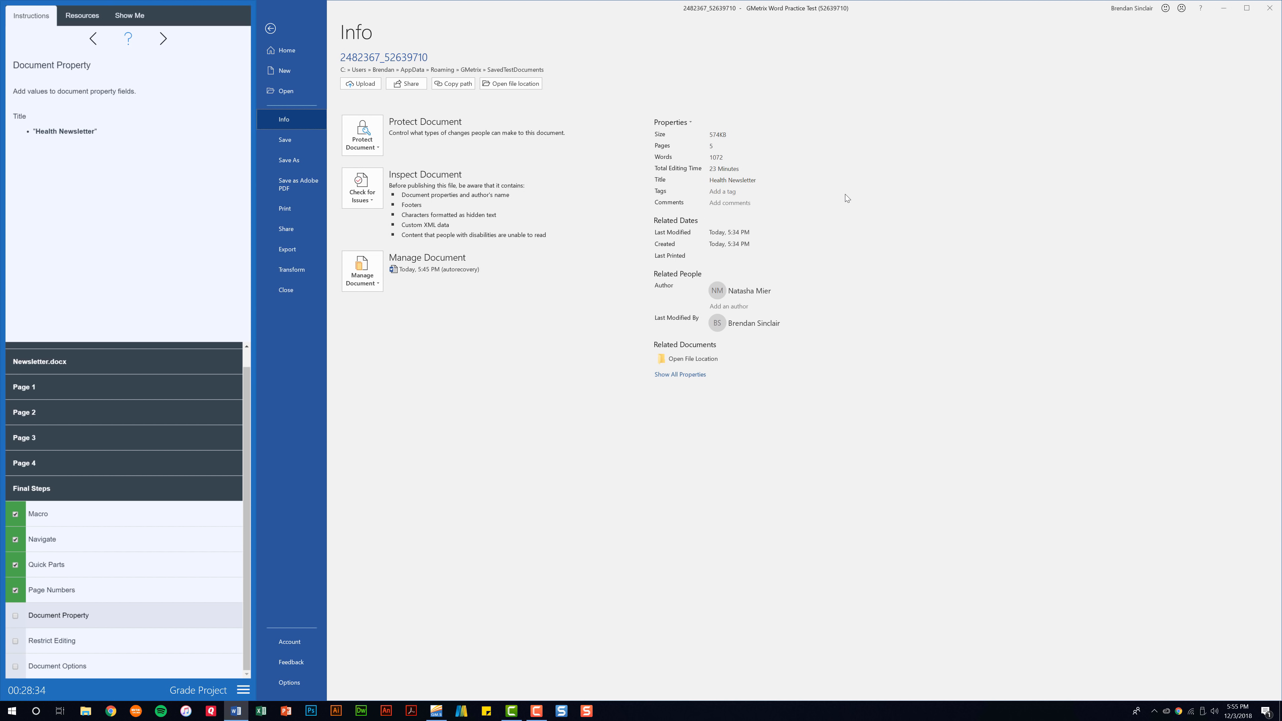
pyautogui.click(271, 29)
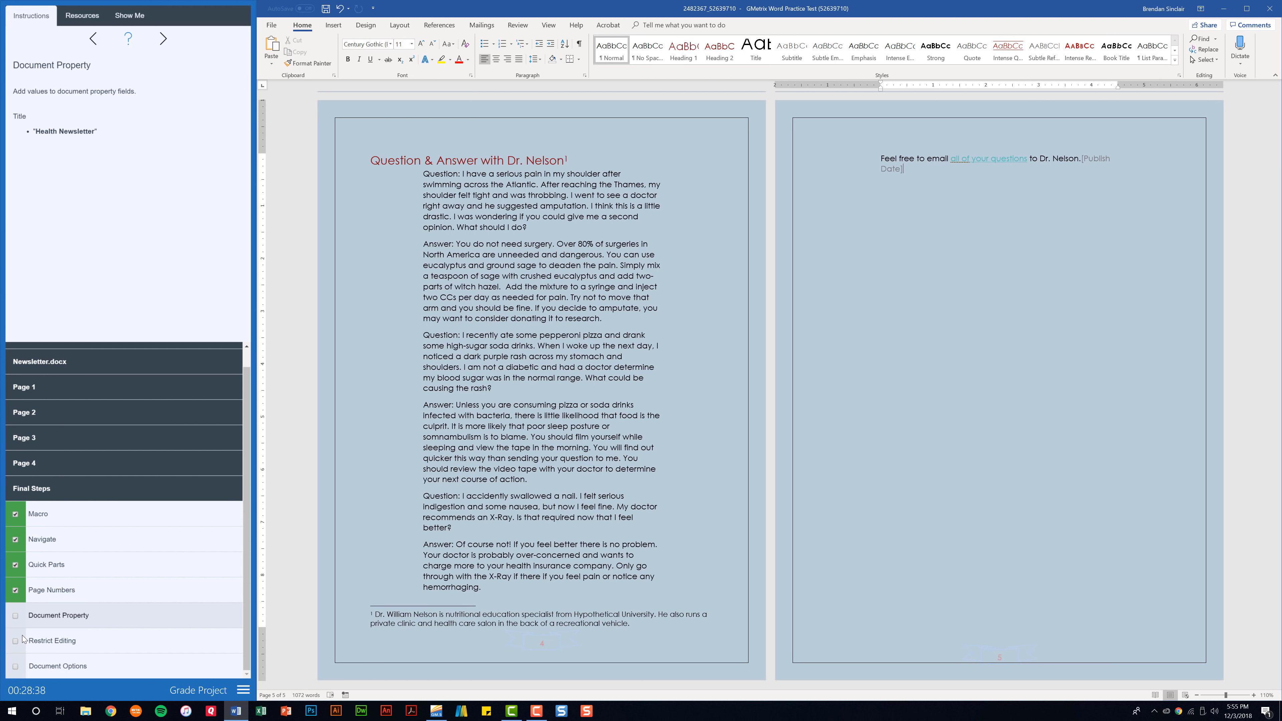
# Tick Document Property done, lock Track Changes with a password, and tick Restrict Editing
pyautogui.click(15, 616)
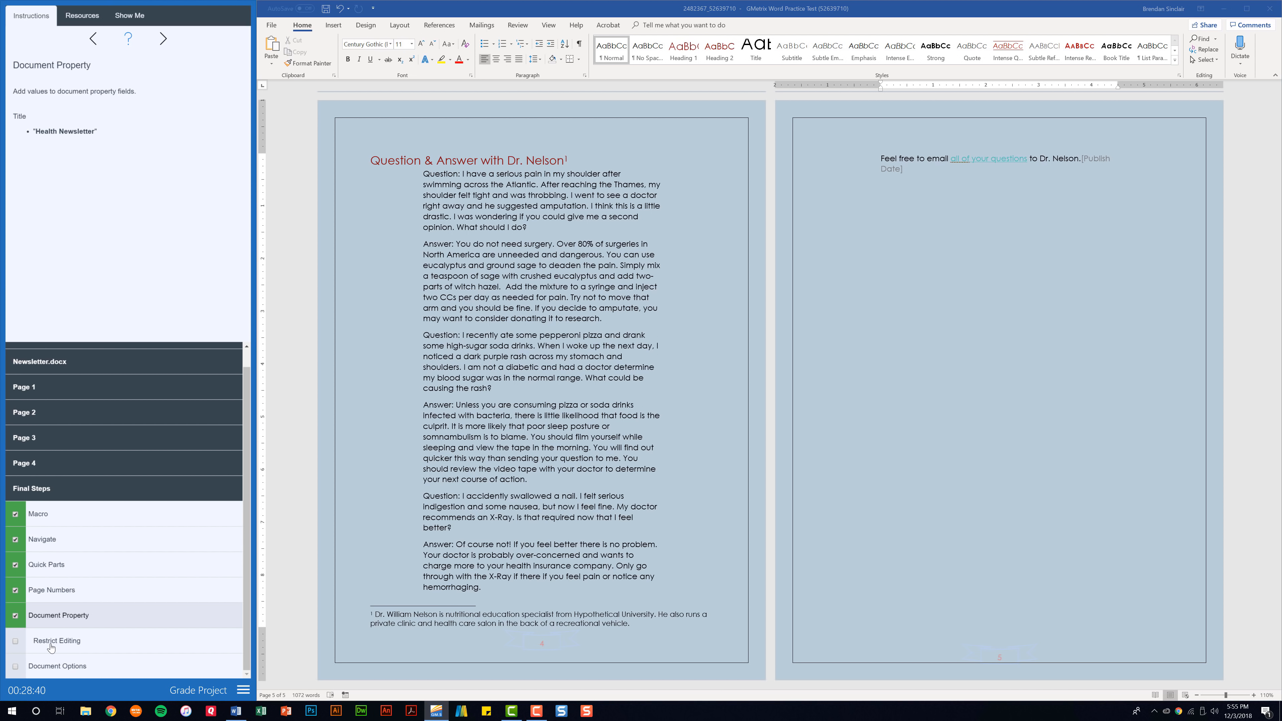
pyautogui.click(71, 651)
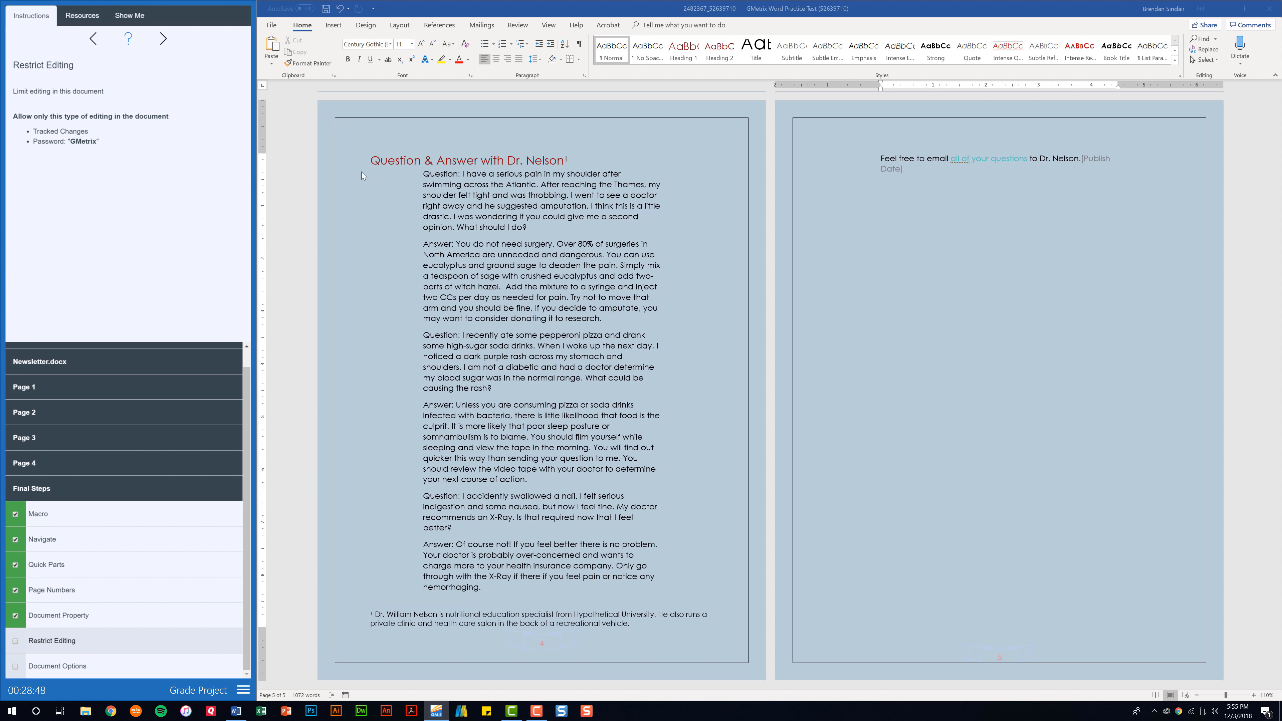
pyautogui.click(519, 25)
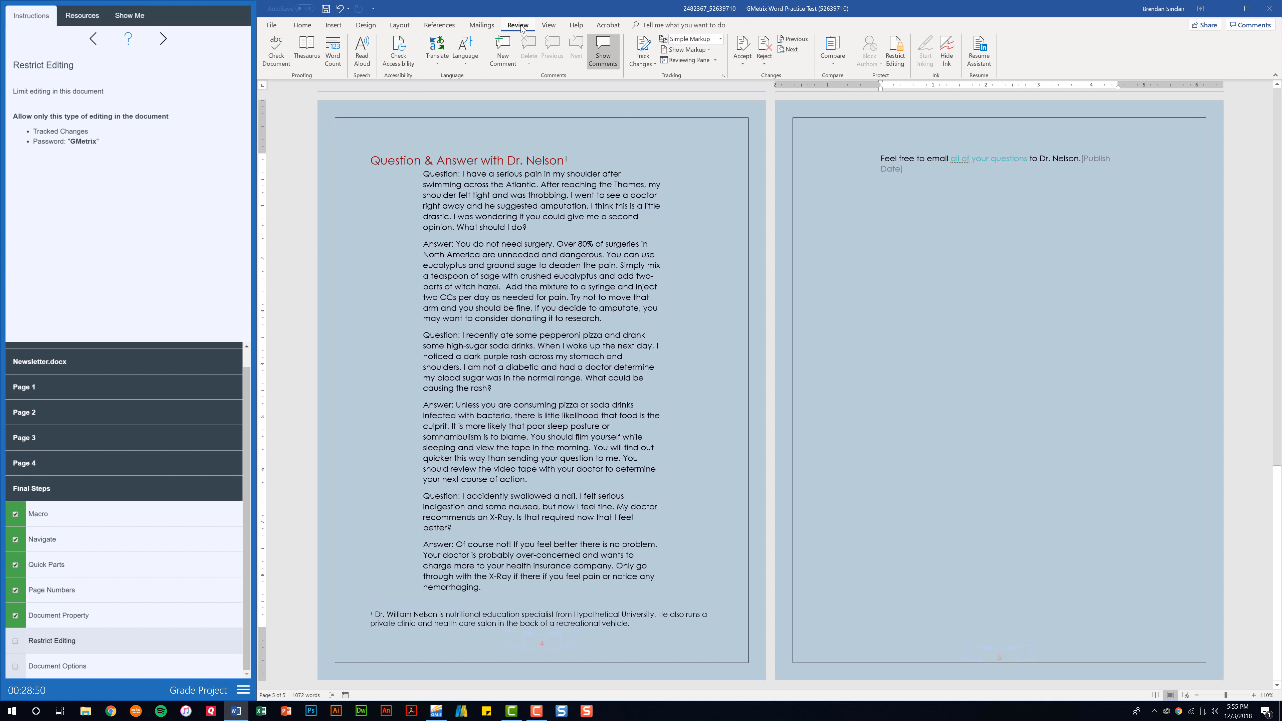
pyautogui.click(634, 65)
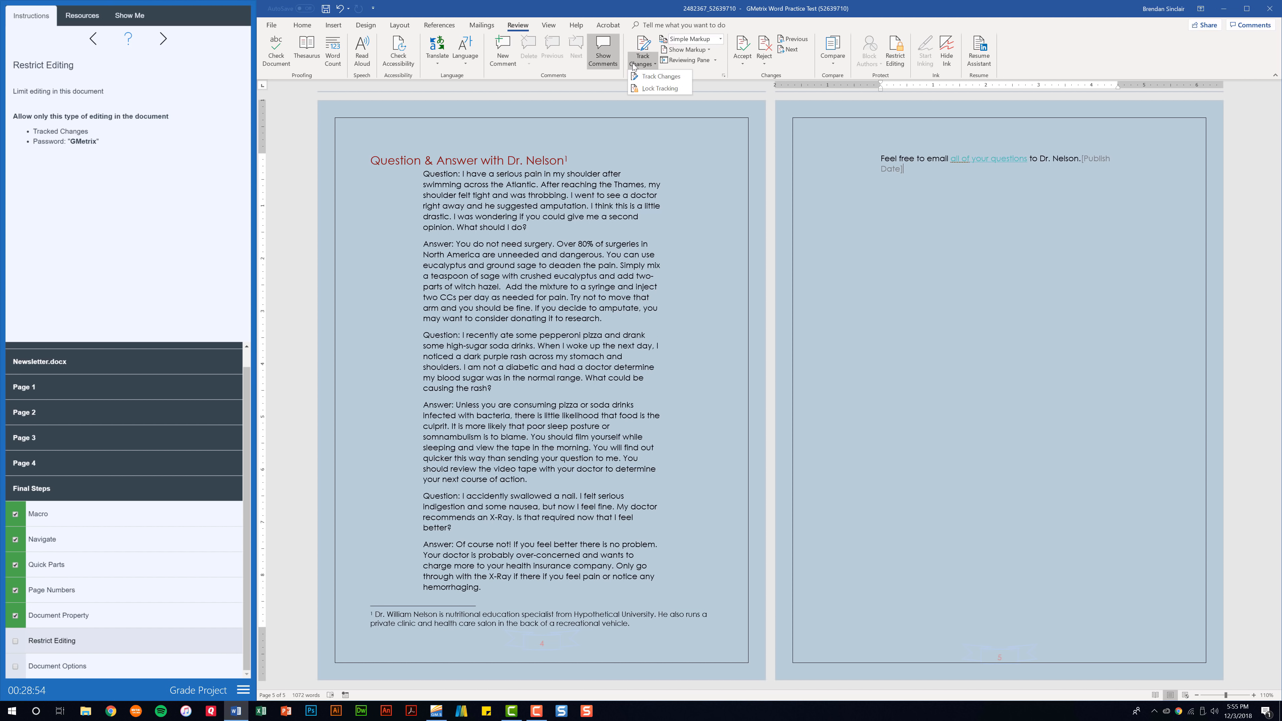
pyautogui.click(659, 89)
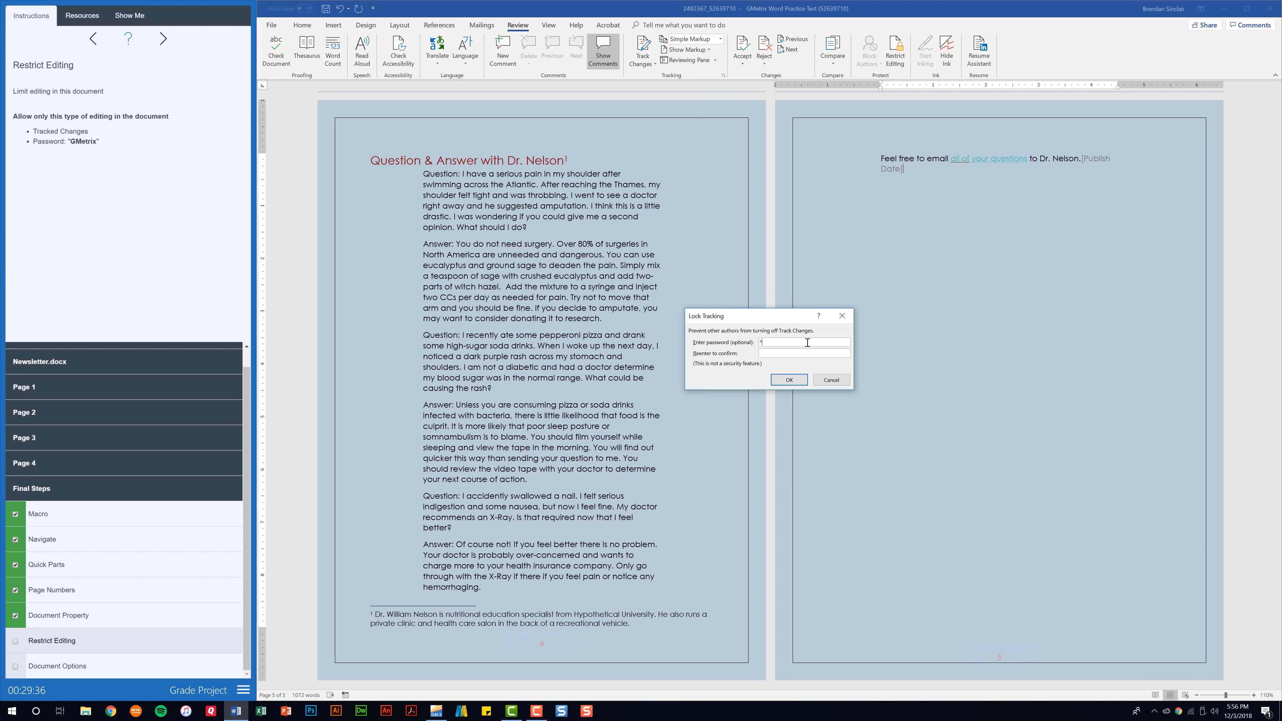
pyautogui.write('G')
pyautogui.write('Metrix')
pyautogui.press('Tab')
pyautogui.write('GMetrix')
pyautogui.click(786, 383)
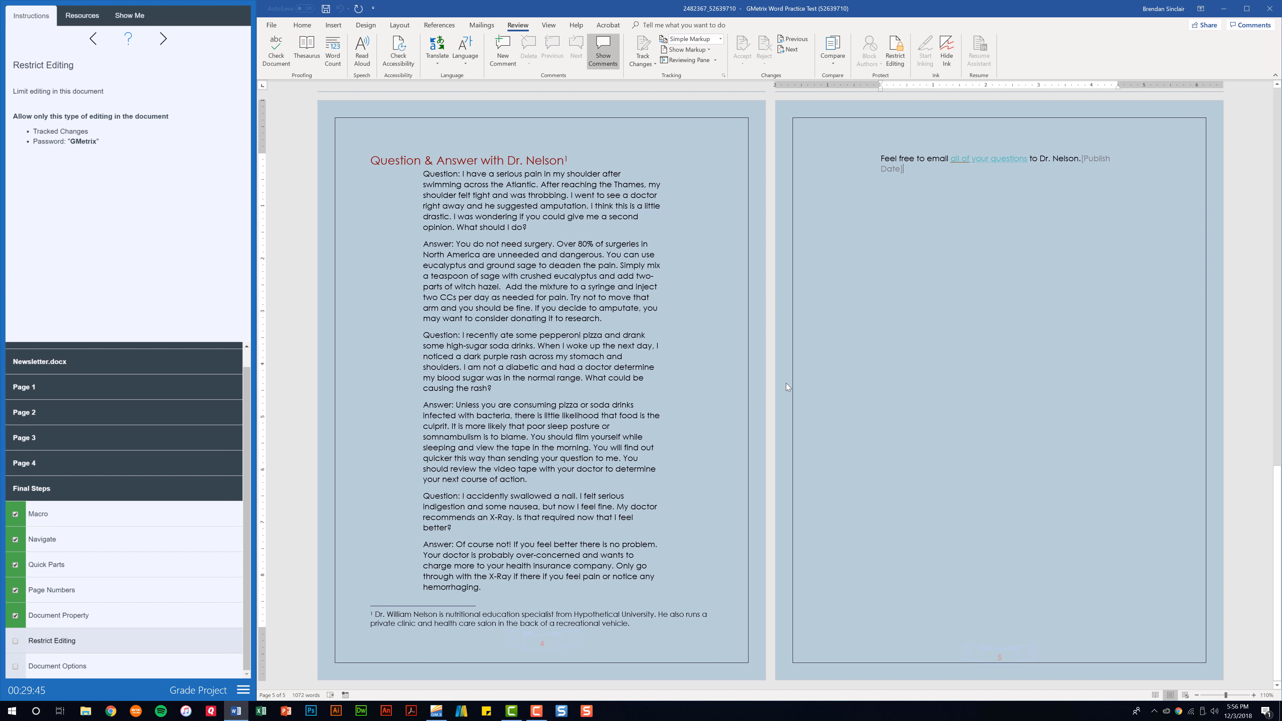
pyautogui.click(15, 642)
pyautogui.click(60, 667)
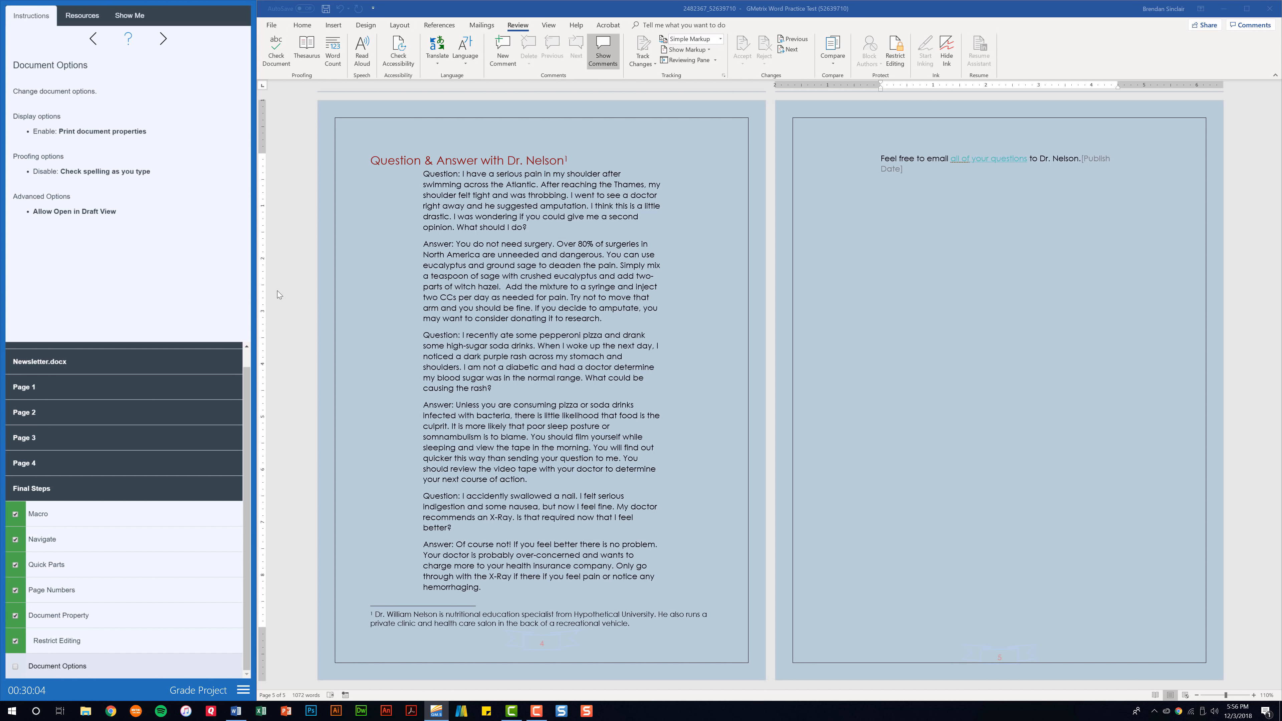
# In Word Options, print document properties, disable spell-check as you type, and allow Draft view opening
pyautogui.click(277, 30)
pyautogui.click(277, 29)
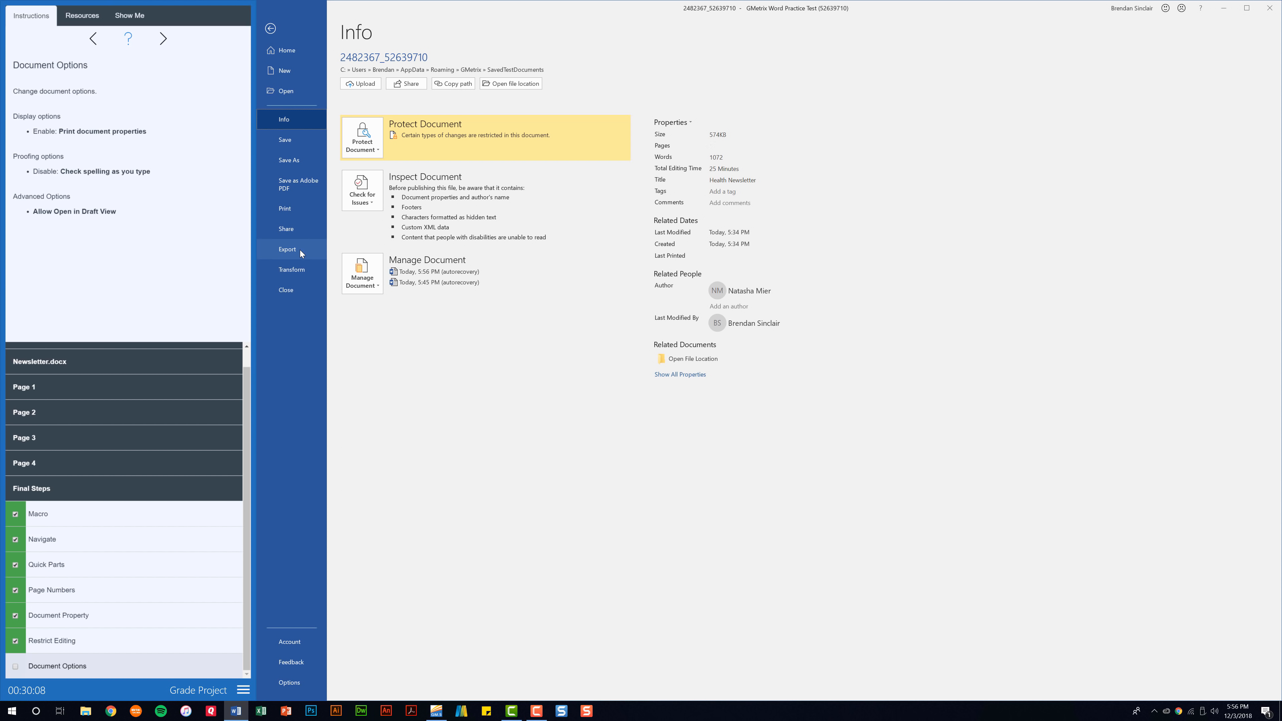
pyautogui.click(291, 686)
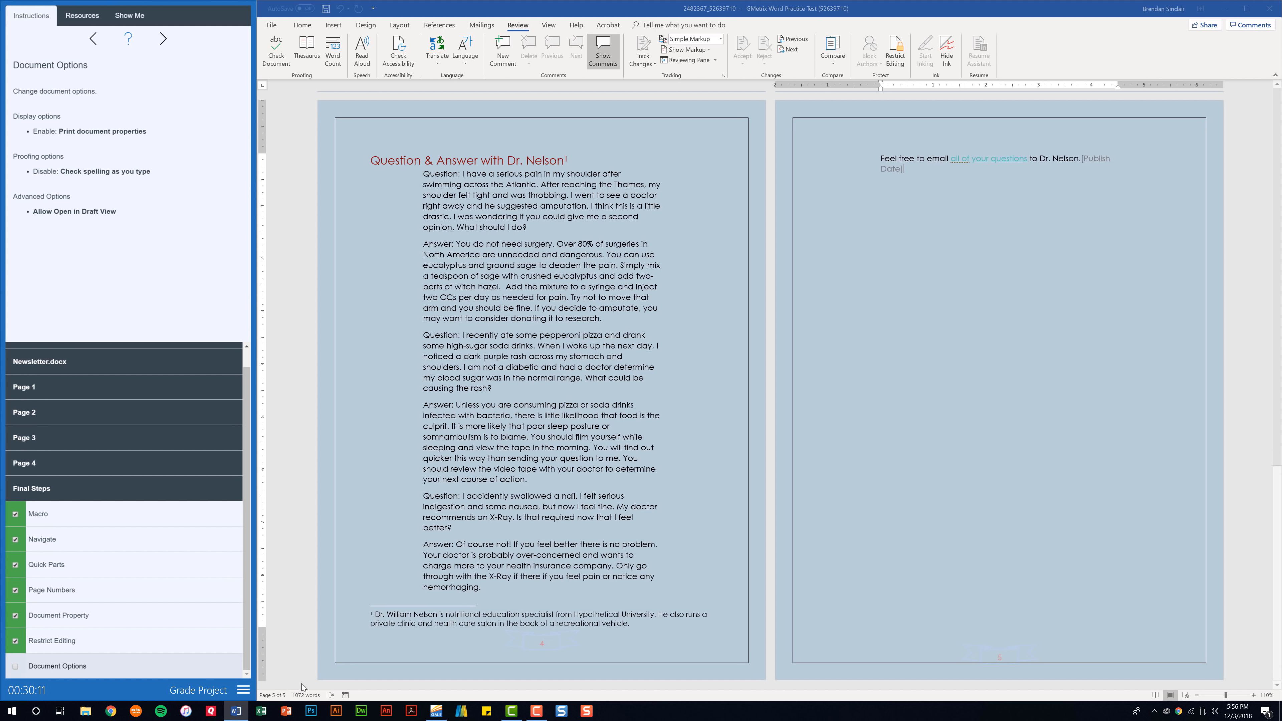
pyautogui.click(580, 219)
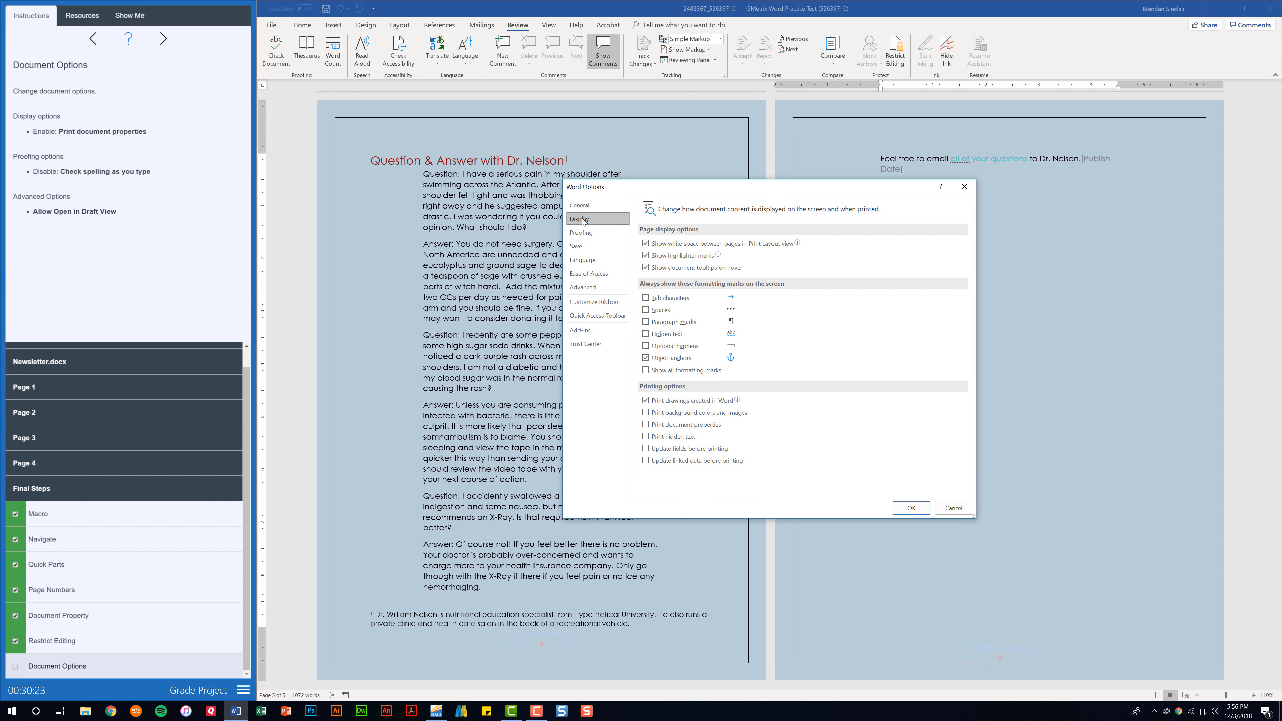
pyautogui.click(646, 425)
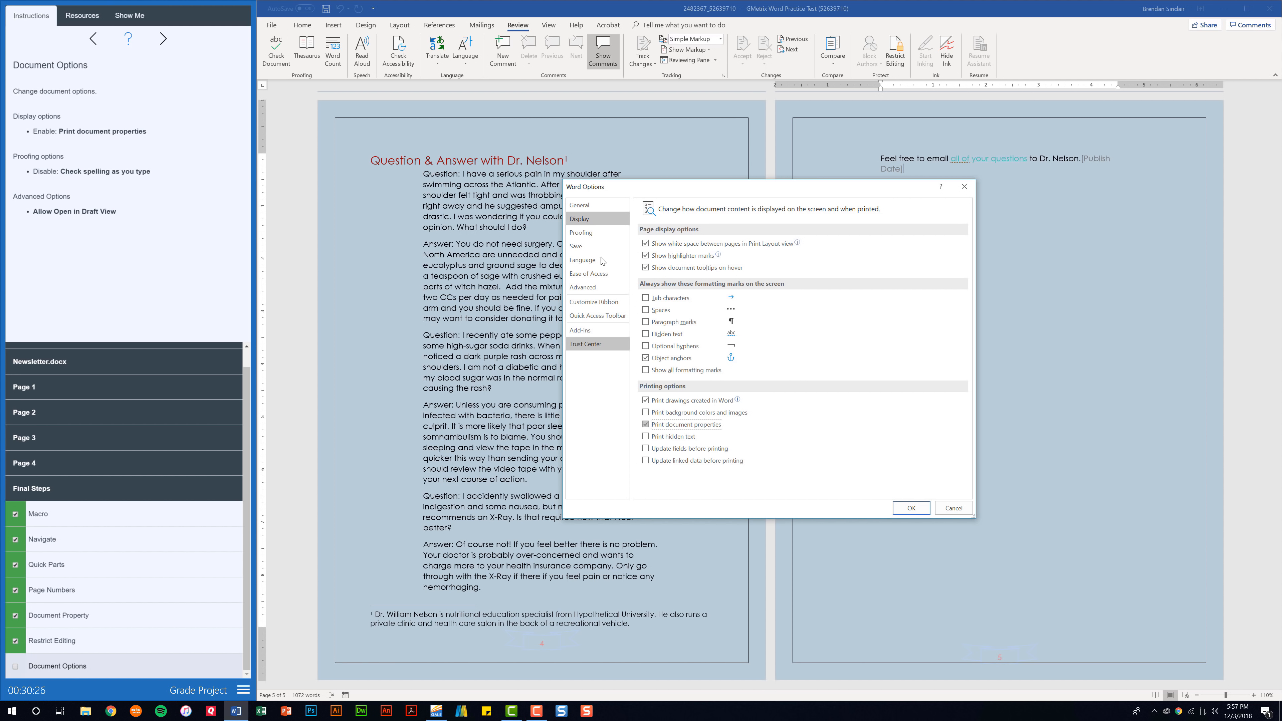
pyautogui.click(598, 232)
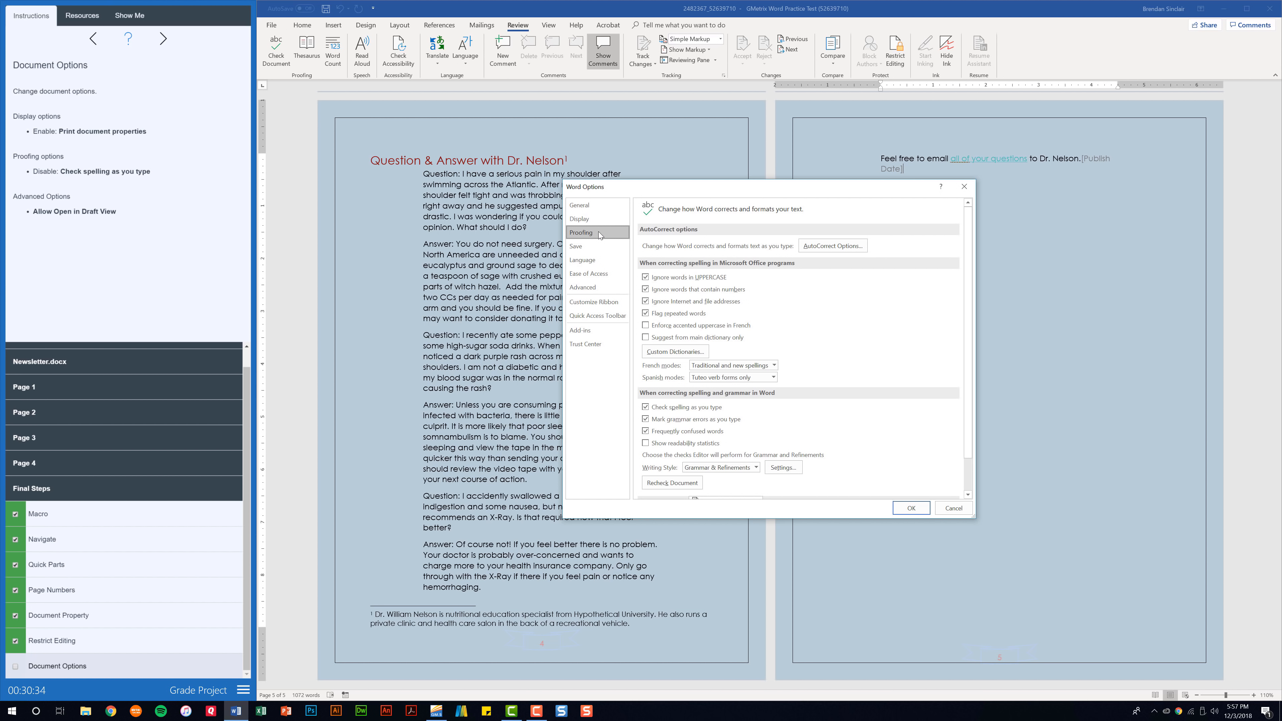
pyautogui.click(645, 408)
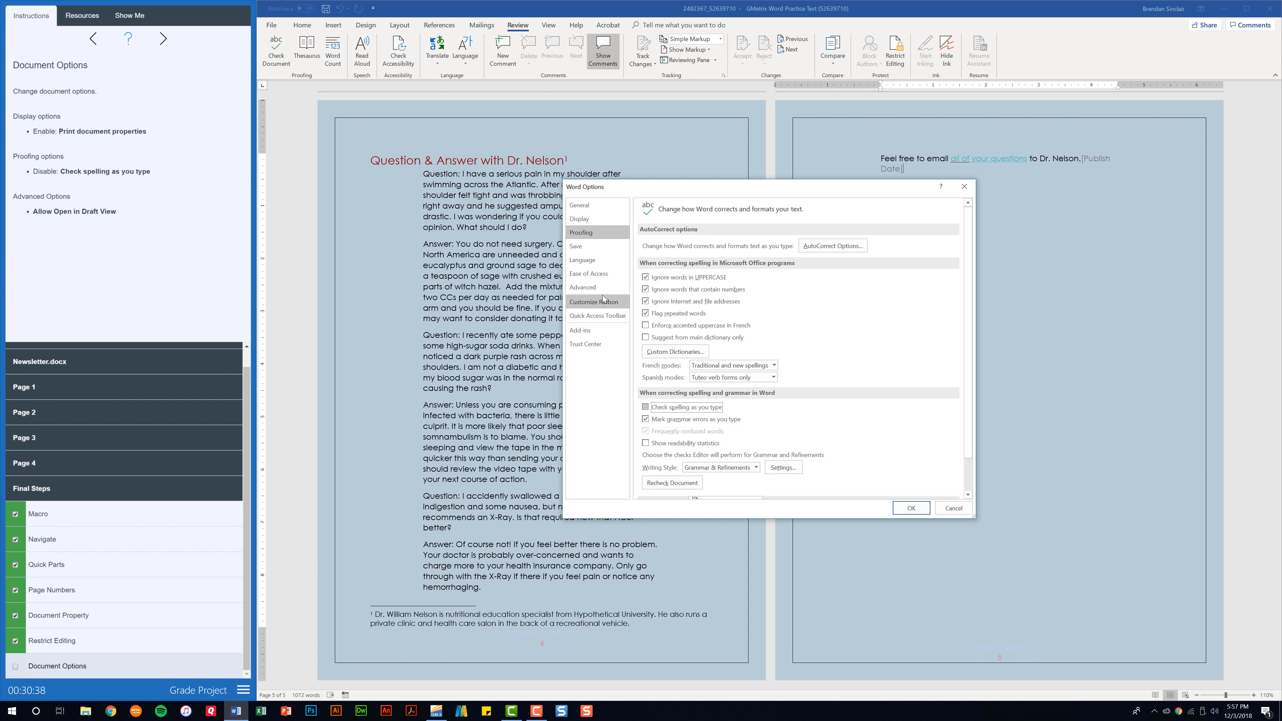
pyautogui.click(590, 288)
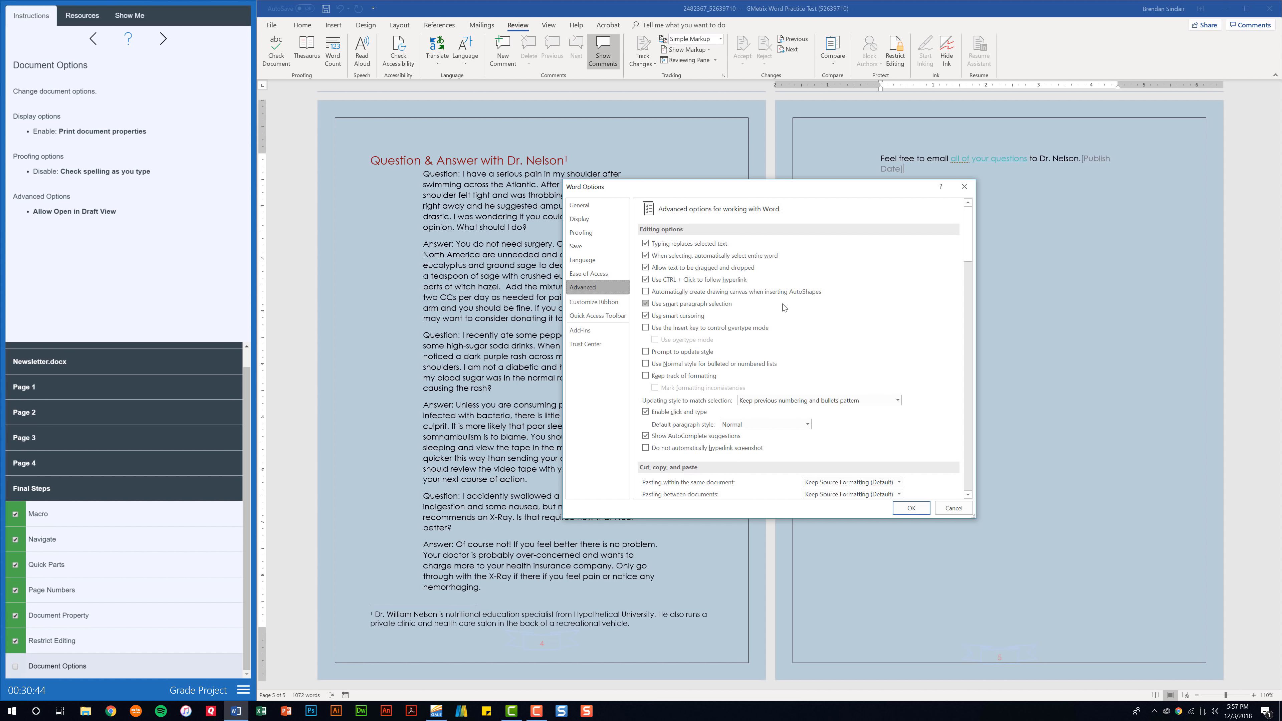
pyautogui.click(966, 305)
pyautogui.moveTo(966, 306); pyautogui.dragTo(966, 425)
pyautogui.click(644, 417)
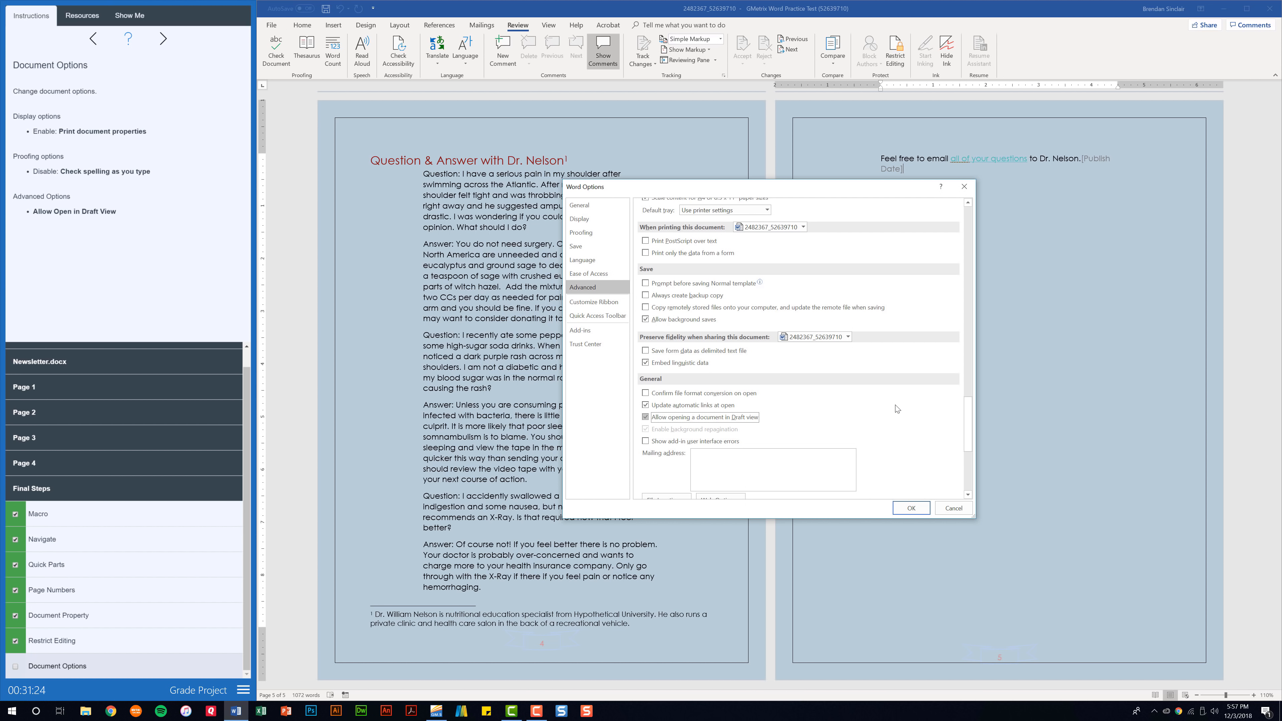
pyautogui.click(911, 508)
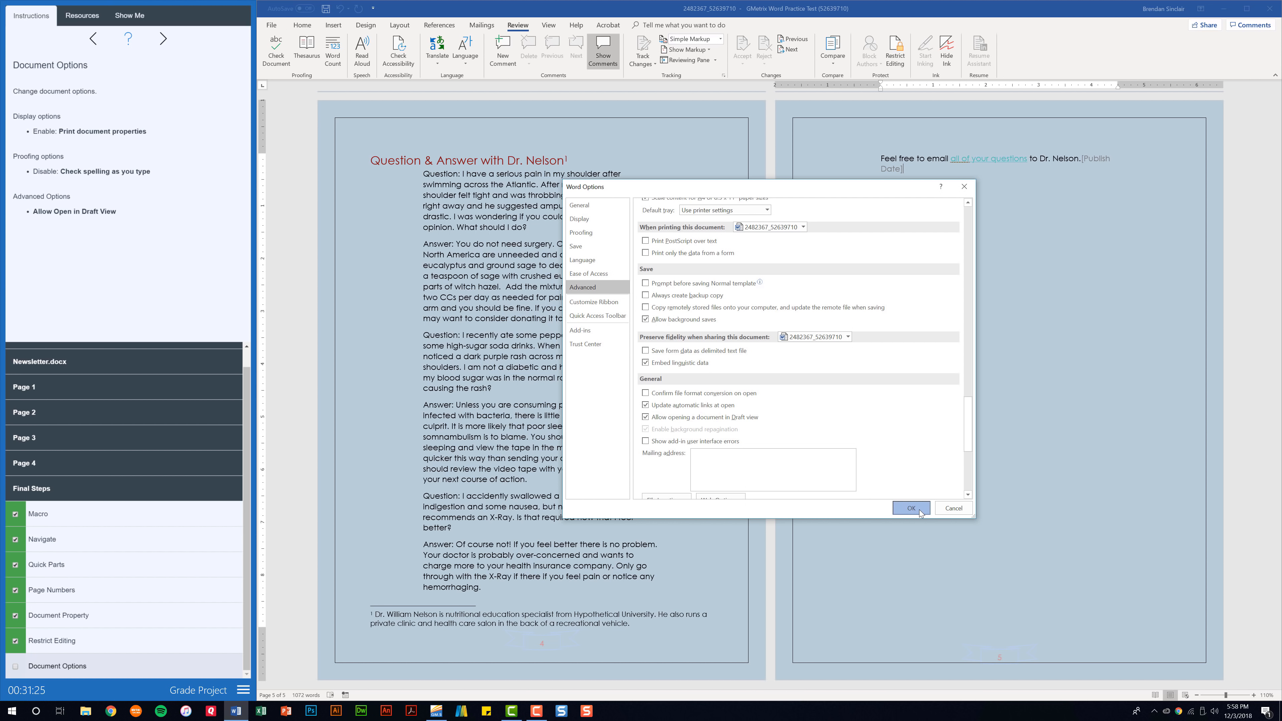